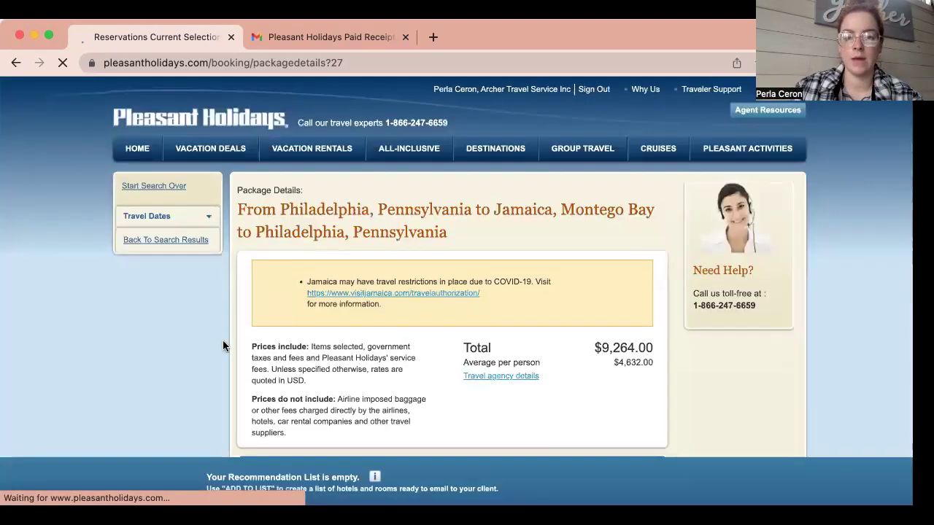
{"action": "scroll", "coordinate": [224, 346], "scroll_direction": "down", "scroll_amount": 3}
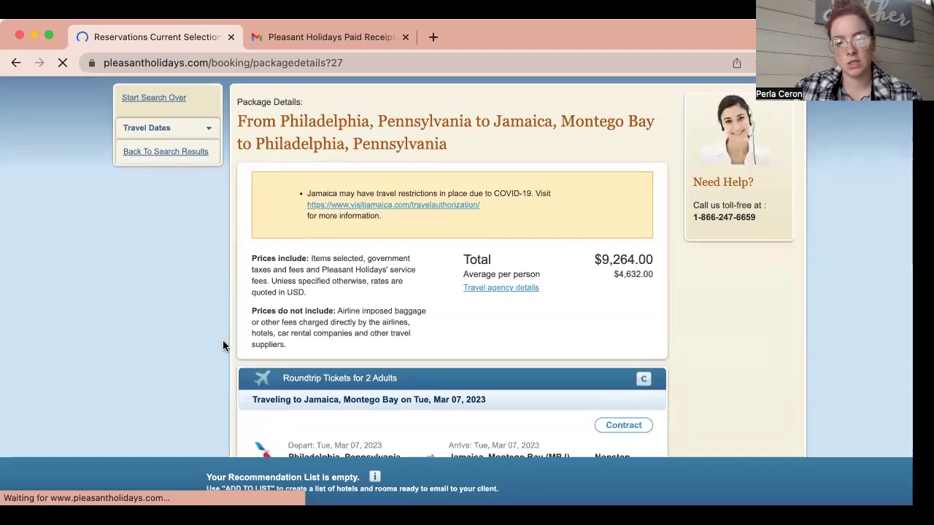
{"action": "scroll", "coordinate": [224, 346], "scroll_direction": "down", "scroll_amount": 2}
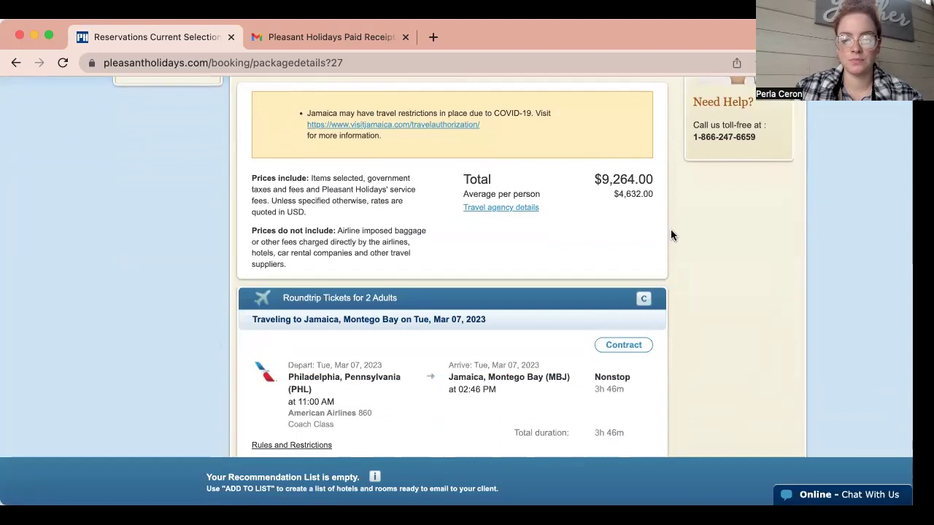
{"action": "scroll", "coordinate": [670, 229], "scroll_direction": "down", "scroll_amount": 6}
{"action": "scroll", "coordinate": [672, 235], "scroll_direction": "down", "scroll_amount": 9}
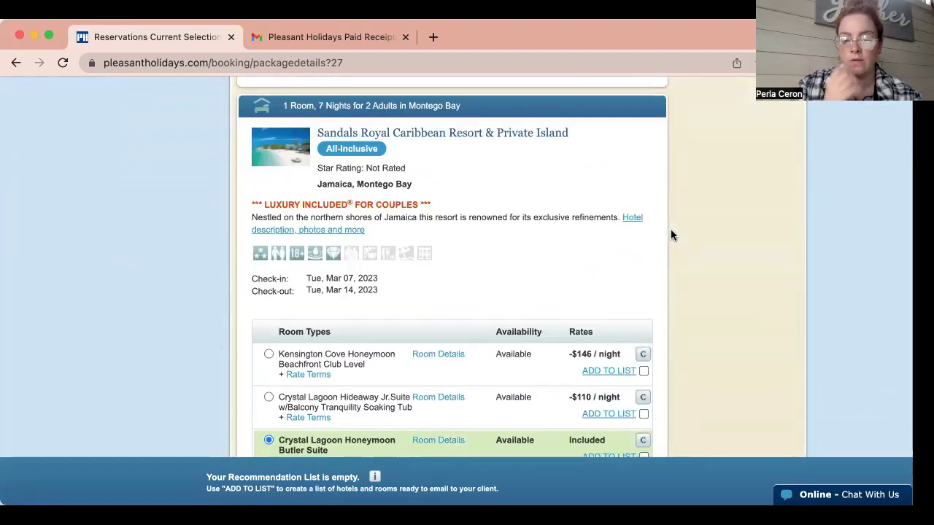
{"action": "scroll", "coordinate": [671, 235], "scroll_direction": "down", "scroll_amount": 4}
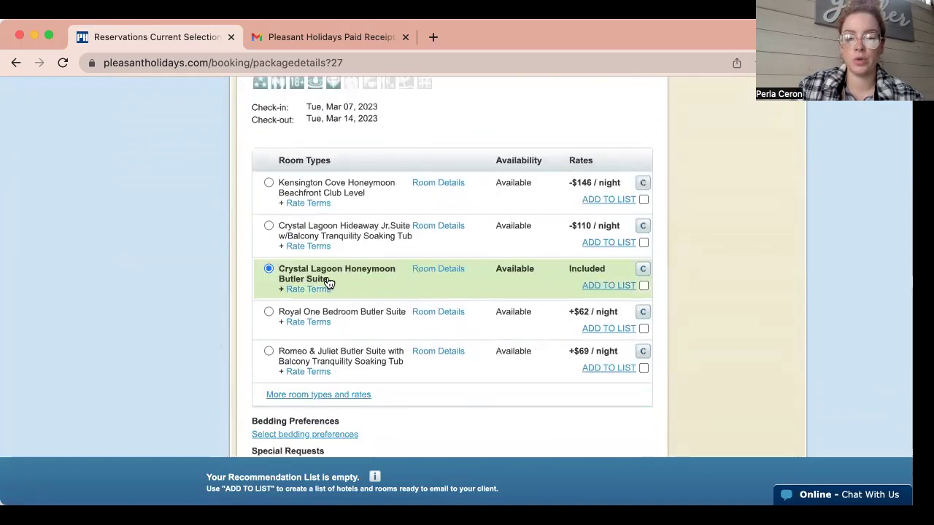
{"action": "left_click", "coordinate": [447, 271]}
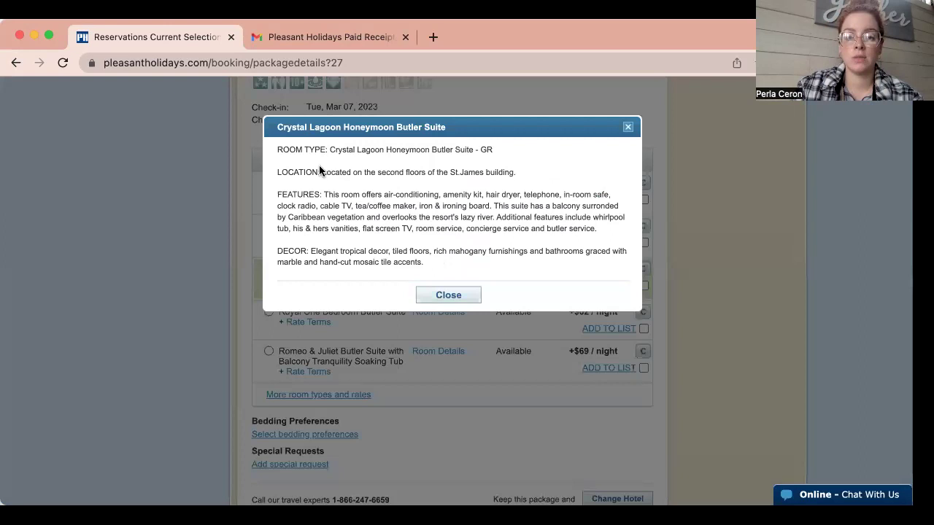
{"action": "left_click_drag", "start_coordinate": [320, 169], "coordinate": [515, 171]}
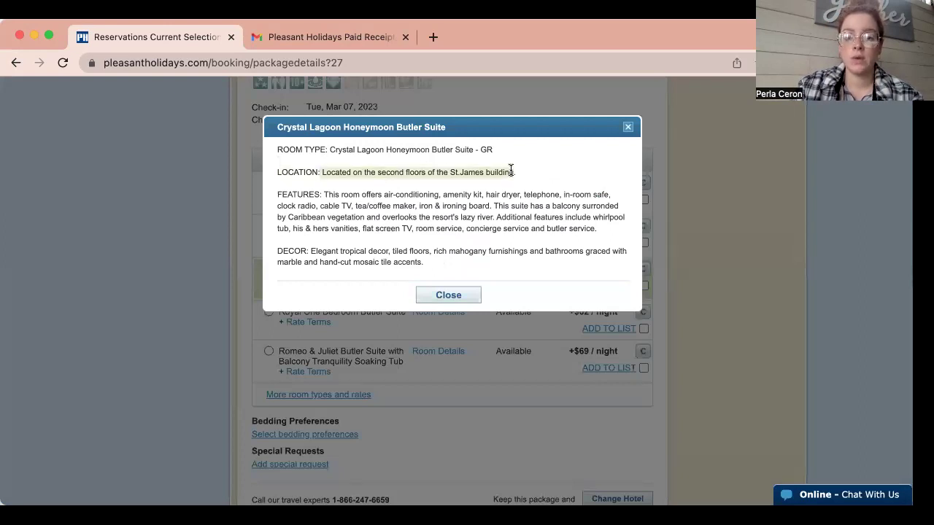
{"action": "left_click", "coordinate": [394, 222]}
{"action": "left_click", "coordinate": [447, 295]}
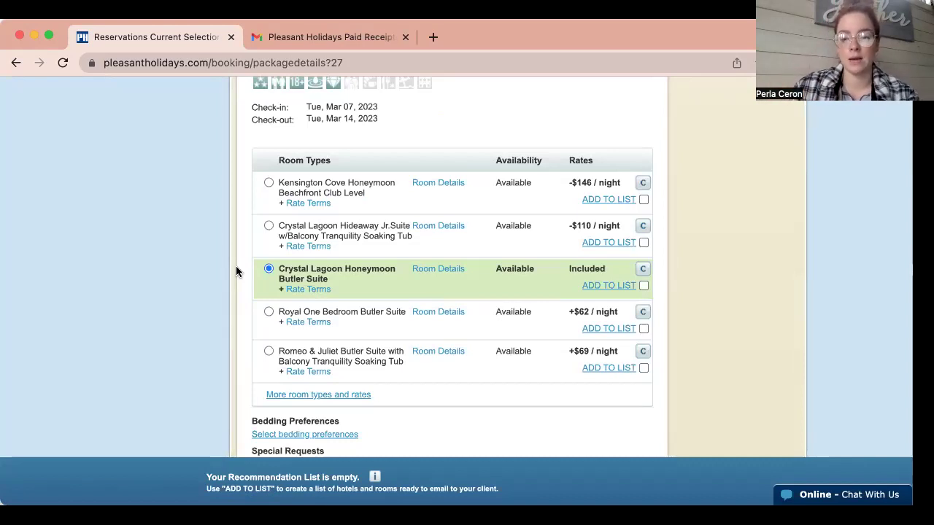
{"action": "scroll", "coordinate": [236, 266], "scroll_direction": "down", "scroll_amount": 3}
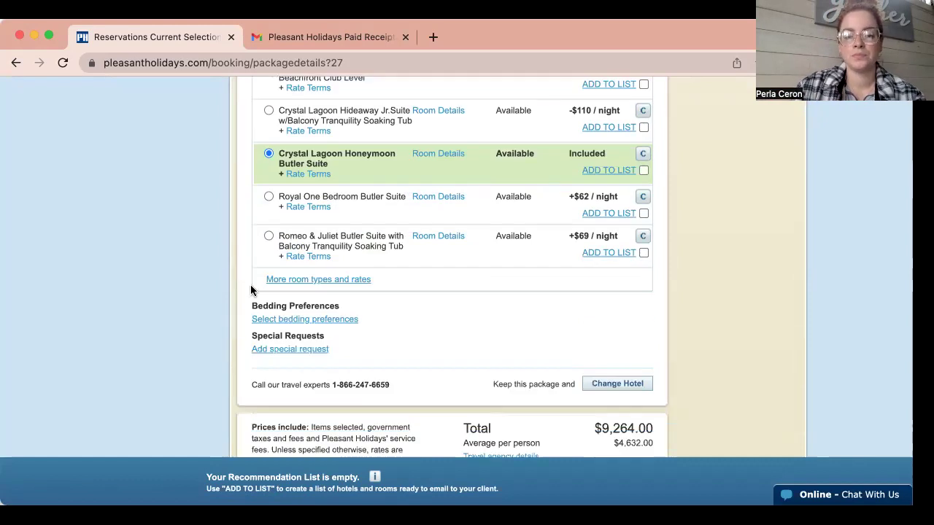
Save a Req 1 King Bed bedding preference for the Montego Bay hotel stay.
{"action": "left_click", "coordinate": [281, 319]}
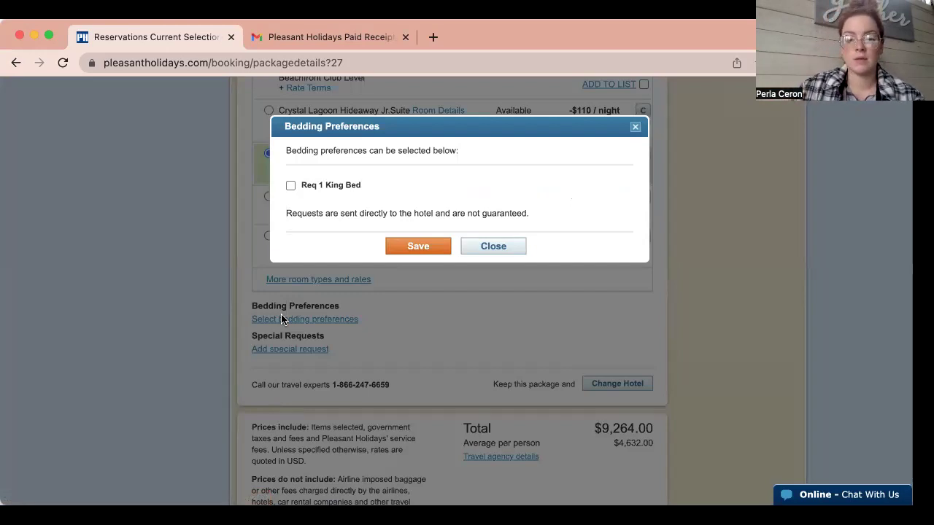
{"action": "left_click", "coordinate": [290, 186]}
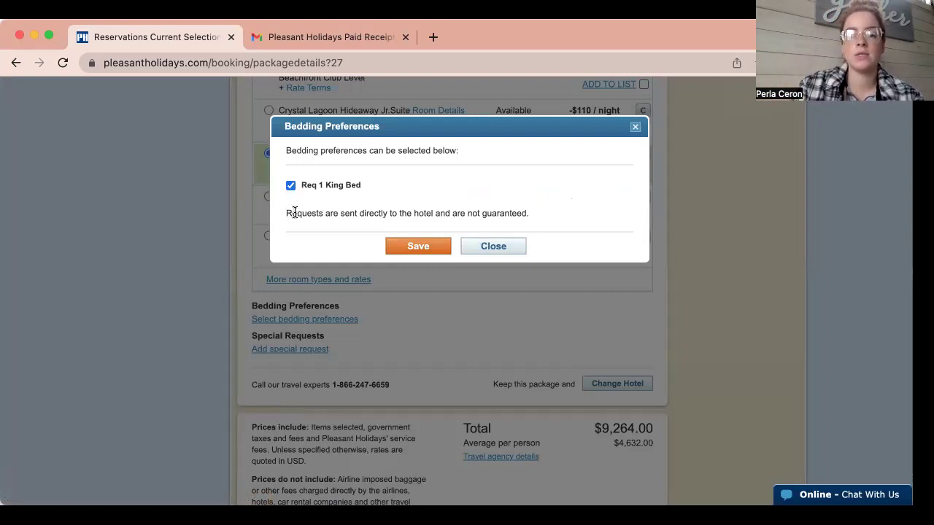
{"action": "left_click", "coordinate": [422, 248]}
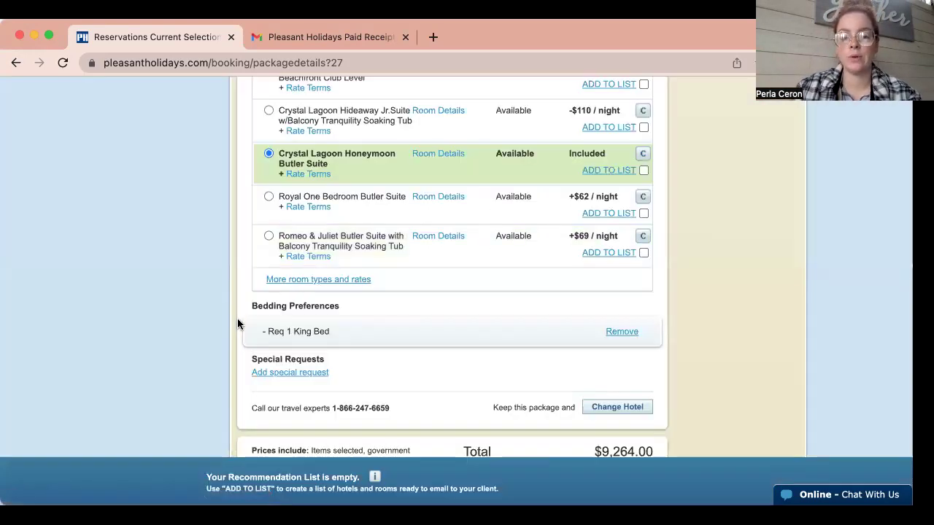
{"action": "scroll", "coordinate": [237, 318], "scroll_direction": "down", "scroll_amount": 2}
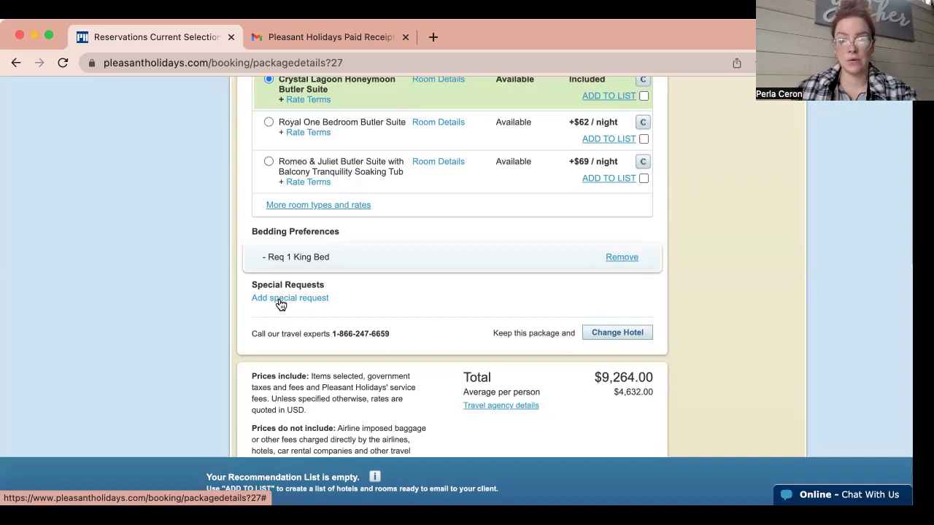
Tick Honeymoon Couple, Repeat Customer and Celebrating Birthday as special requests and save them.
{"action": "left_click", "coordinate": [278, 299]}
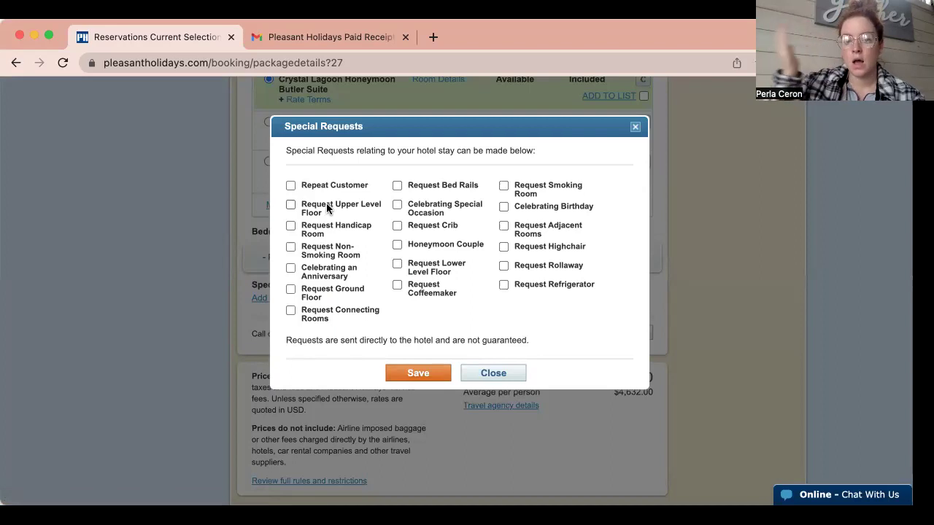
{"action": "left_click", "coordinate": [397, 246]}
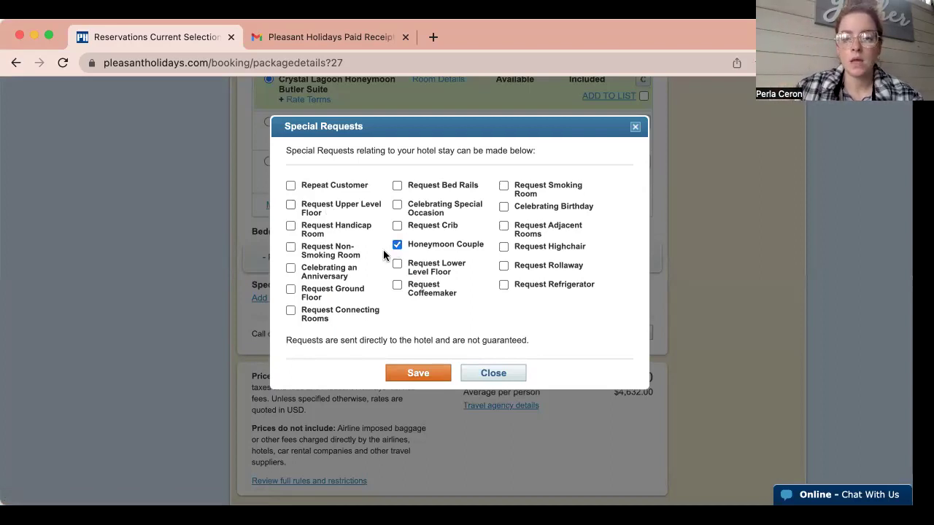
{"action": "left_click", "coordinate": [290, 185]}
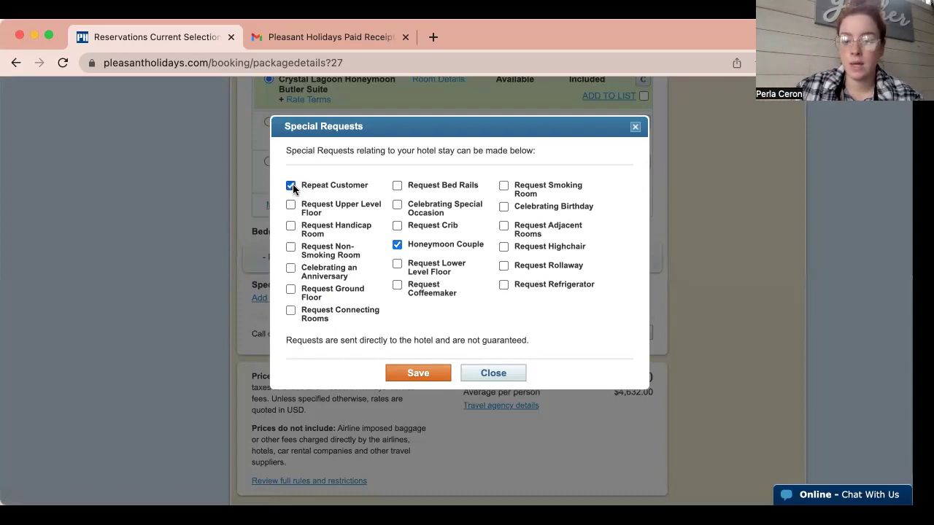
{"action": "left_click", "coordinate": [503, 206]}
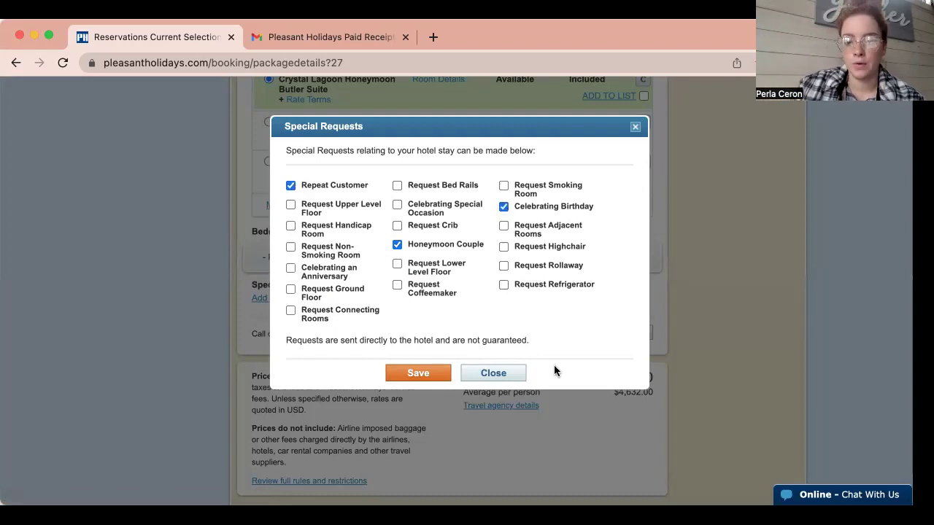
{"action": "left_click", "coordinate": [411, 376]}
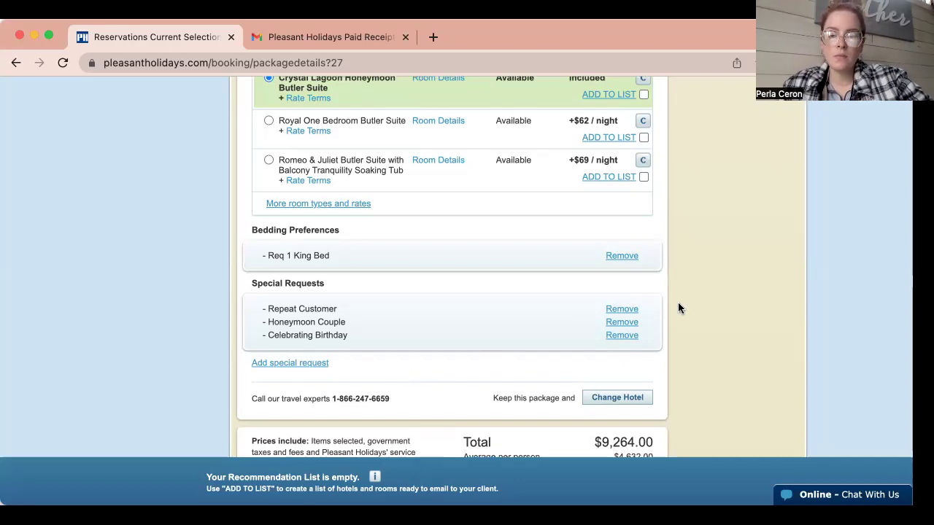
{"action": "scroll", "coordinate": [678, 307], "scroll_direction": "down", "scroll_amount": 3}
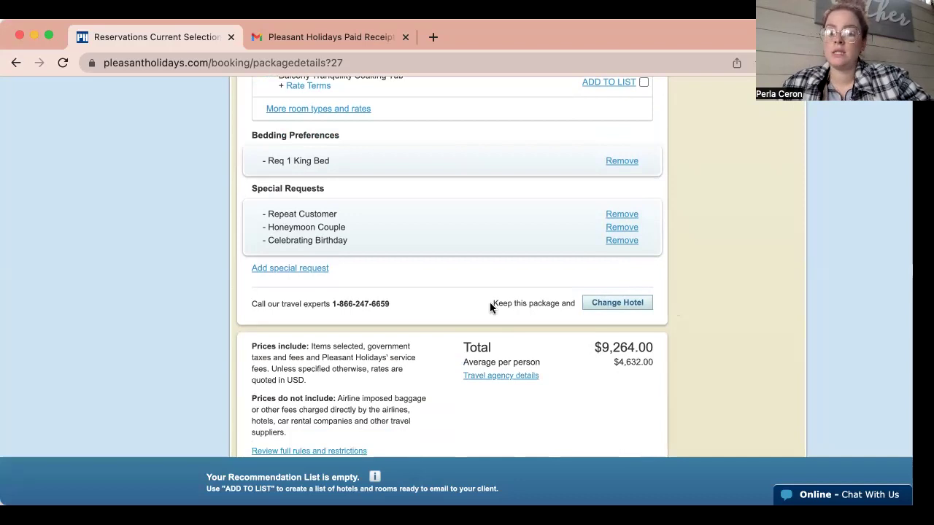
{"action": "triple_click", "coordinate": [556, 298]}
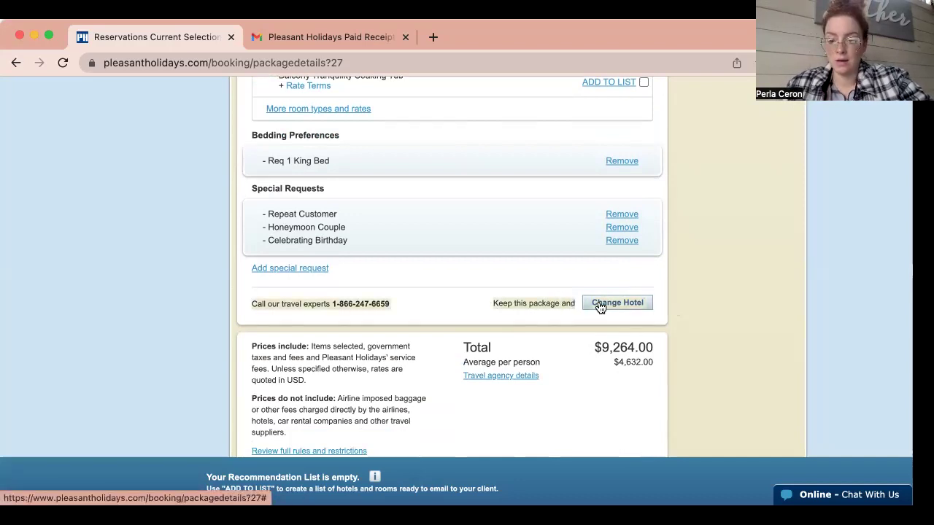
{"action": "left_click", "coordinate": [711, 301]}
{"action": "scroll", "coordinate": [712, 301], "scroll_direction": "down", "scroll_amount": 2}
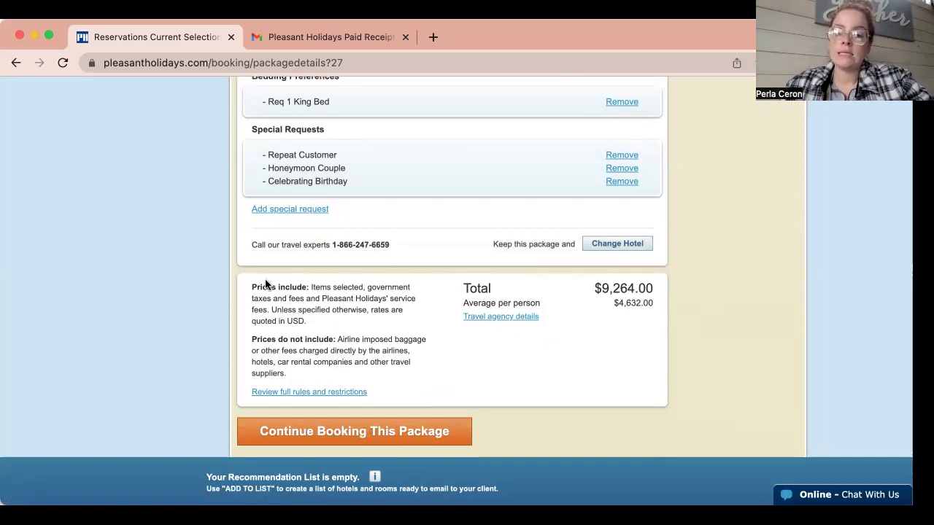
{"action": "left_click_drag", "start_coordinate": [251, 286], "coordinate": [332, 315]}
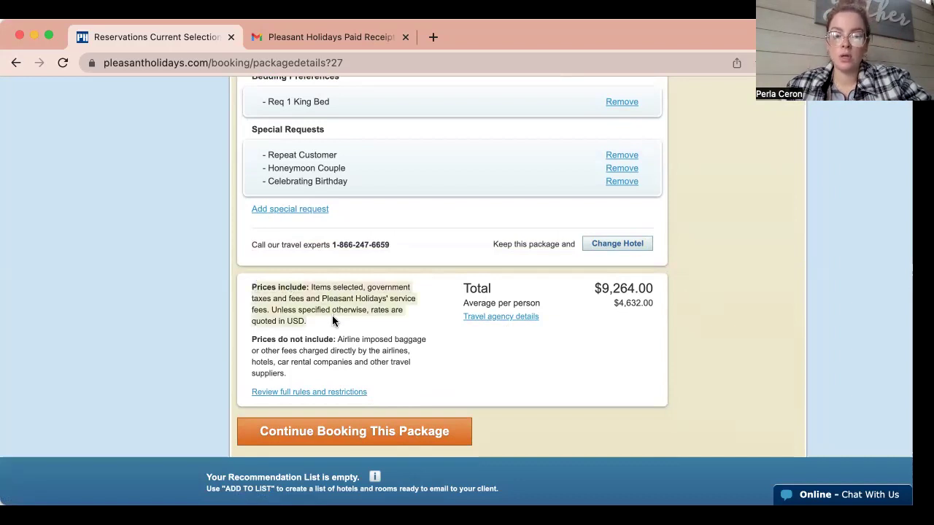
{"action": "left_click", "coordinate": [283, 334]}
{"action": "left_click_drag", "start_coordinate": [283, 334], "coordinate": [286, 374]}
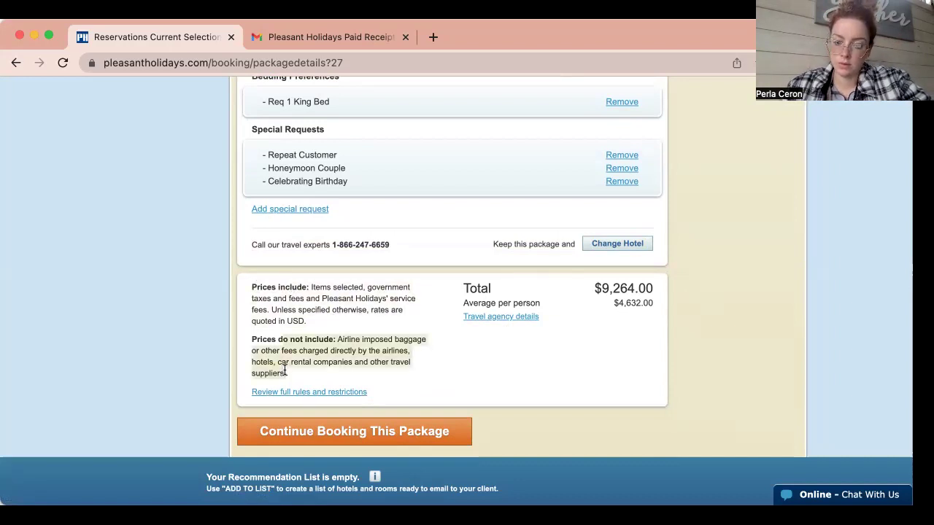
{"action": "left_click", "coordinate": [440, 340]}
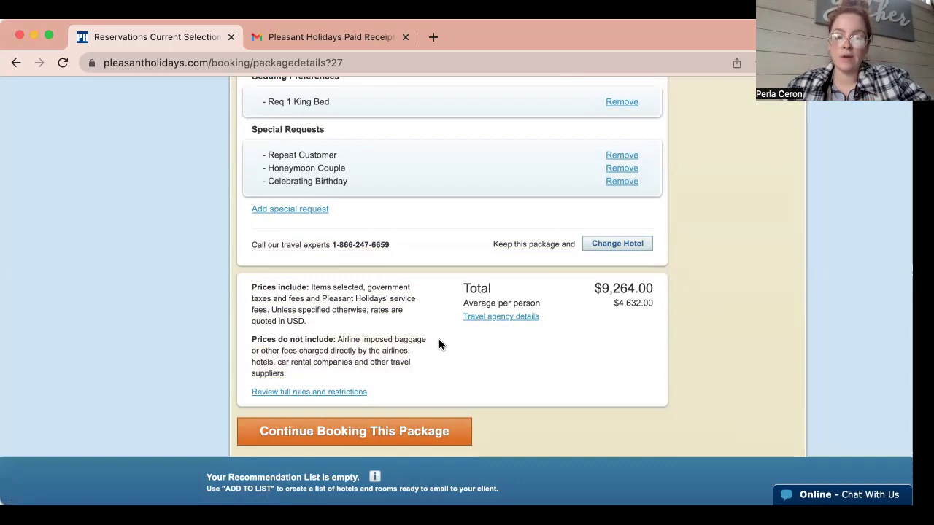
{"action": "left_click", "coordinate": [496, 318]}
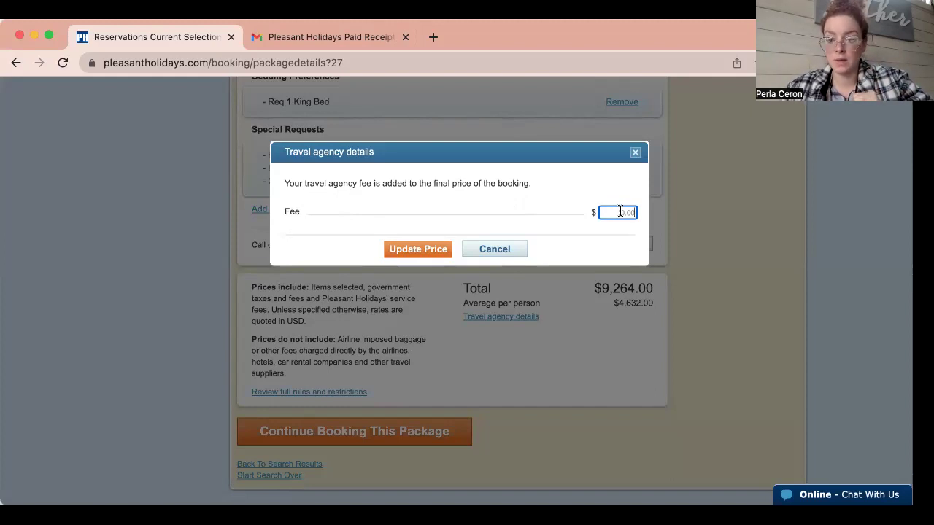
{"action": "left_click", "coordinate": [520, 249]}
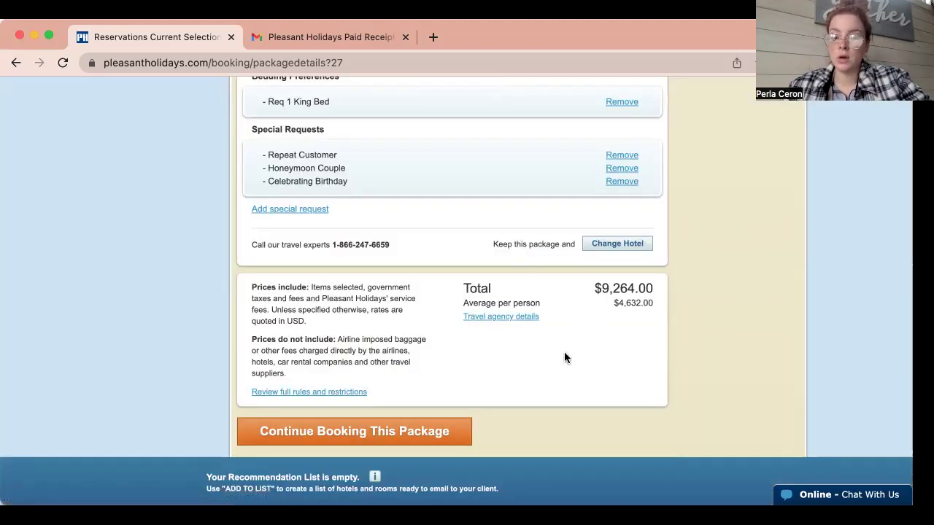
{"action": "scroll", "coordinate": [564, 350], "scroll_direction": "down", "scroll_amount": 1}
Continue to trip customization, review the protection plans, and choose Cancel For Any Reason-FTC at $199.
{"action": "left_click", "coordinate": [409, 392]}
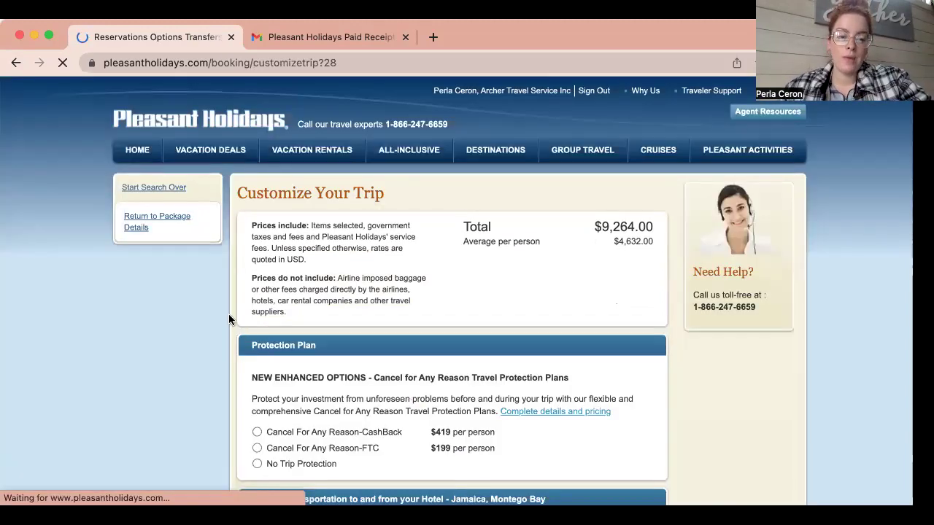
{"action": "scroll", "coordinate": [228, 316], "scroll_direction": "down", "scroll_amount": 5}
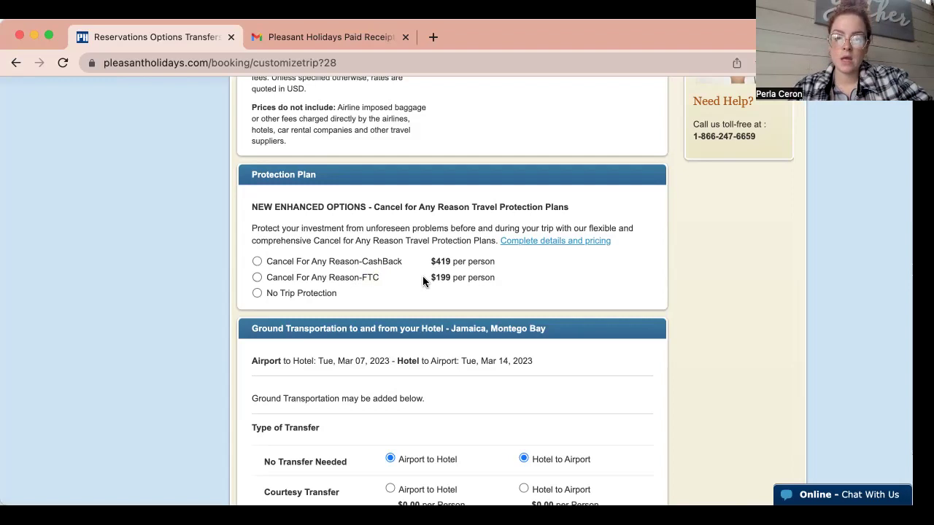
{"action": "left_click", "coordinate": [583, 243]}
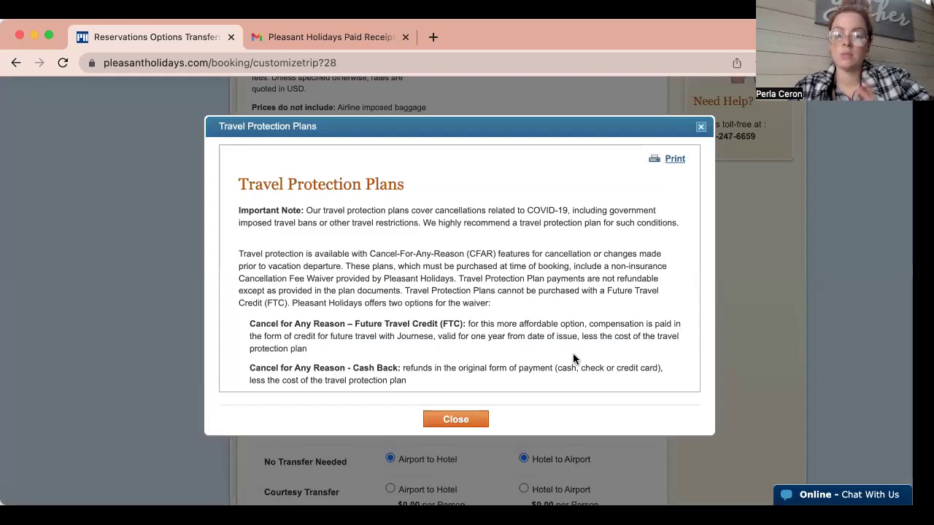
{"action": "scroll", "coordinate": [573, 357], "scroll_direction": "down", "scroll_amount": 2}
{"action": "scroll", "coordinate": [573, 357], "scroll_direction": "down", "scroll_amount": 4}
{"action": "scroll", "coordinate": [573, 358], "scroll_direction": "down", "scroll_amount": 2}
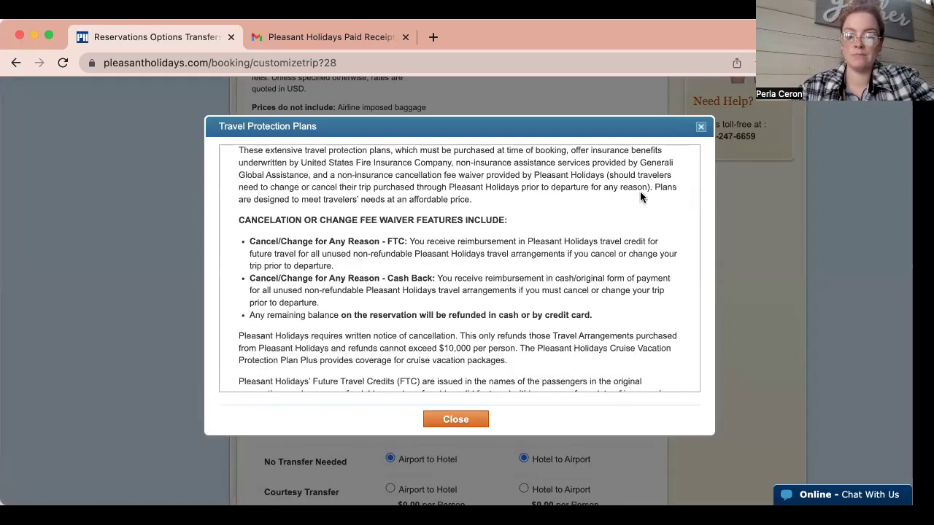
{"action": "left_click", "coordinate": [700, 128]}
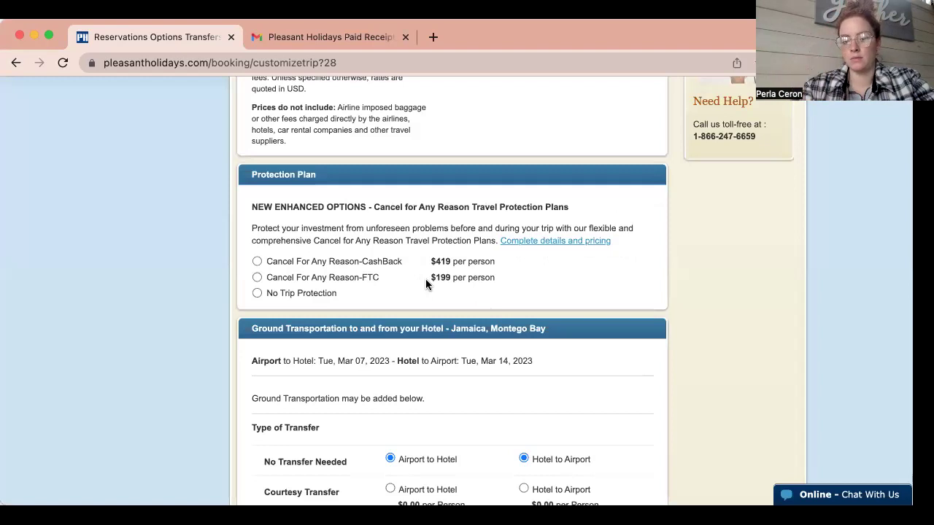
{"action": "left_click", "coordinate": [257, 278]}
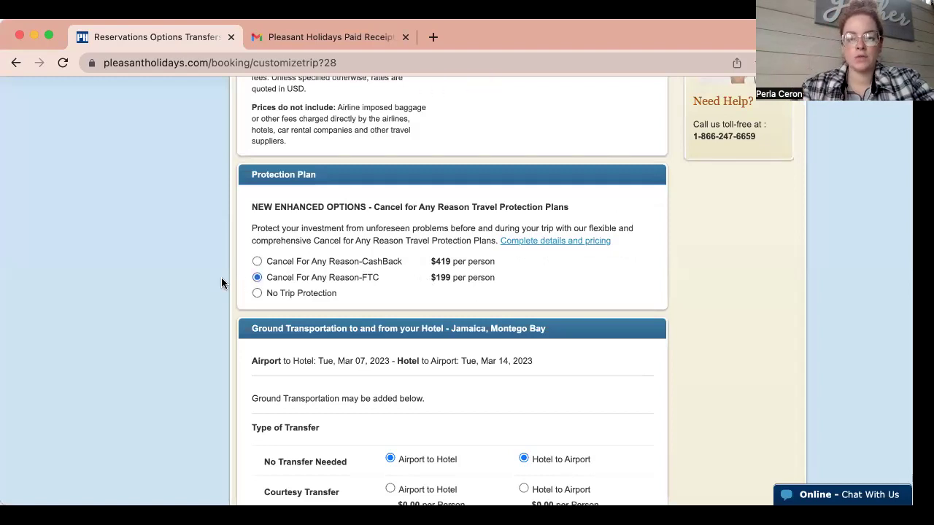
Select Private Luxury Transfer for both airport-to-hotel and hotel-to-airport at $47.01 per person.
{"action": "scroll", "coordinate": [228, 300], "scroll_direction": "down", "scroll_amount": 5}
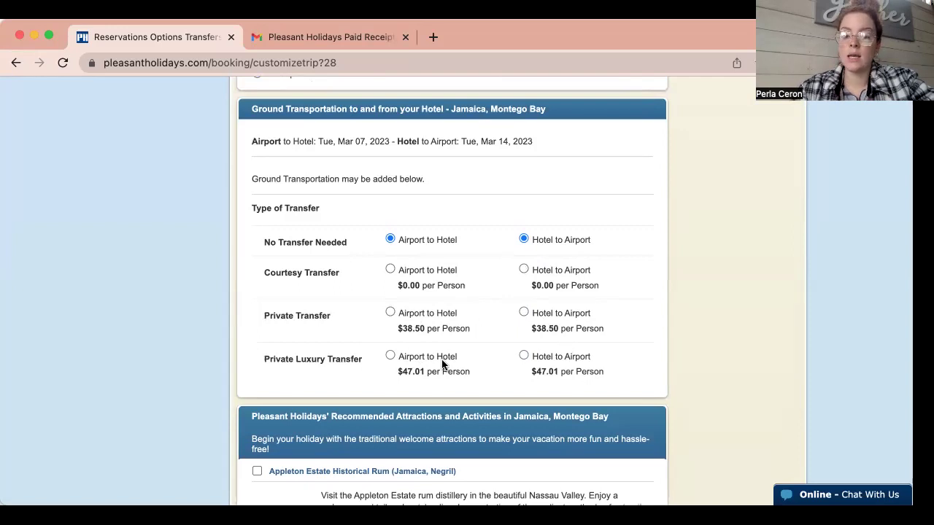
{"action": "left_click", "coordinate": [443, 359]}
{"action": "left_click", "coordinate": [525, 357]}
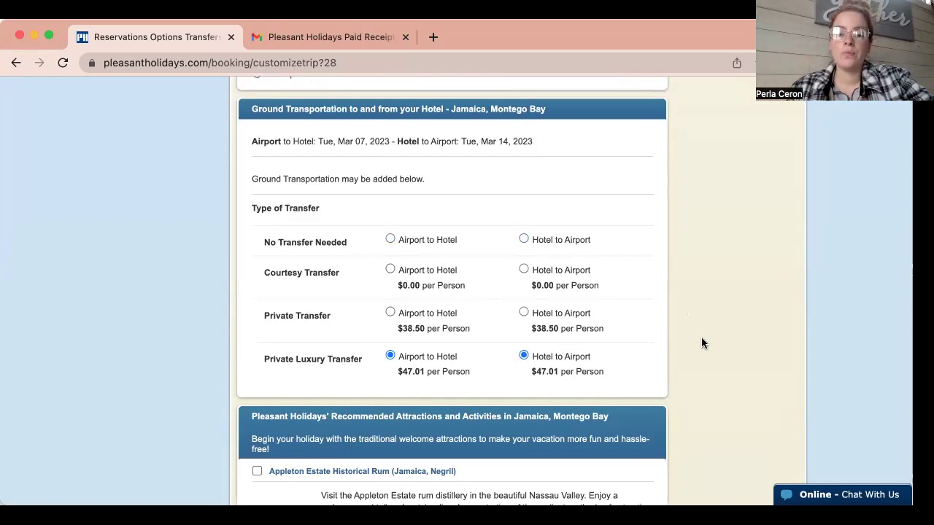
{"action": "scroll", "coordinate": [703, 343], "scroll_direction": "down", "scroll_amount": 2}
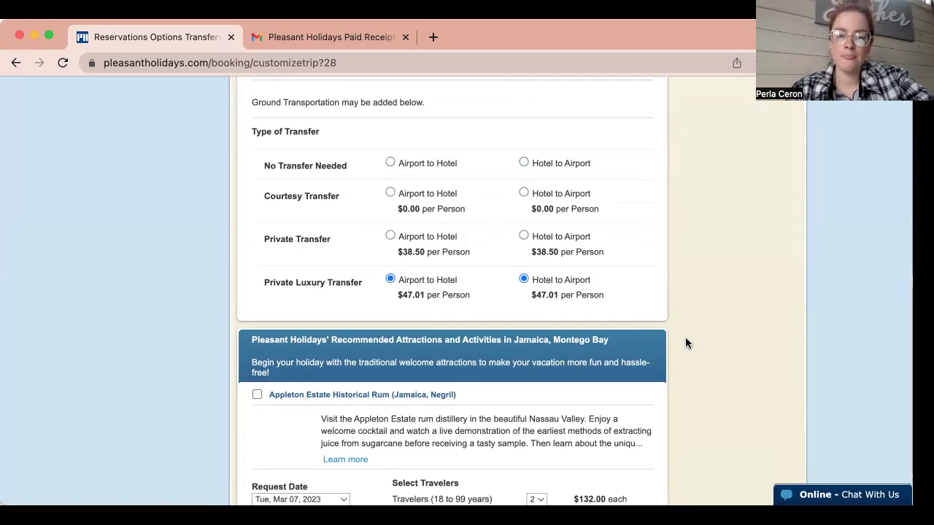
{"action": "scroll", "coordinate": [687, 341], "scroll_direction": "down", "scroll_amount": 5}
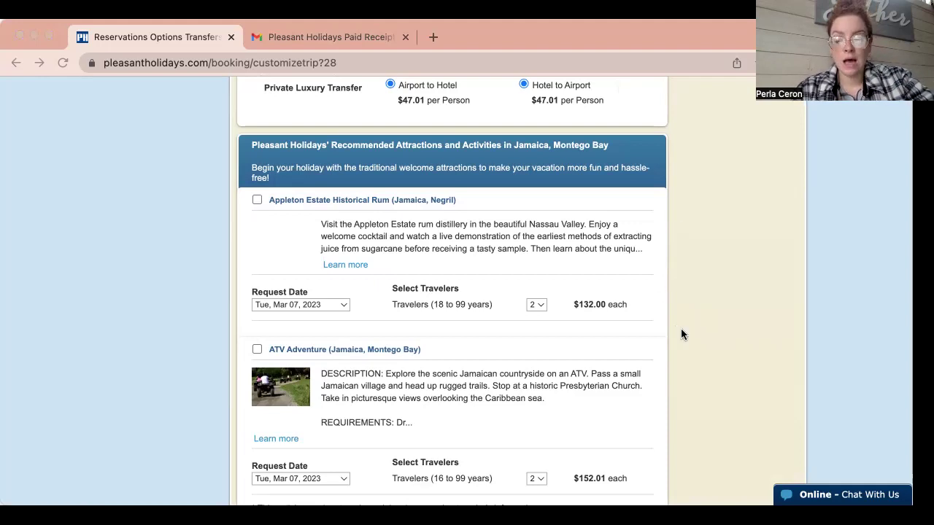
Load the additional recommended Jamaica attractions and browse through the full list.
{"action": "scroll", "coordinate": [684, 375], "scroll_direction": "down", "scroll_amount": 2}
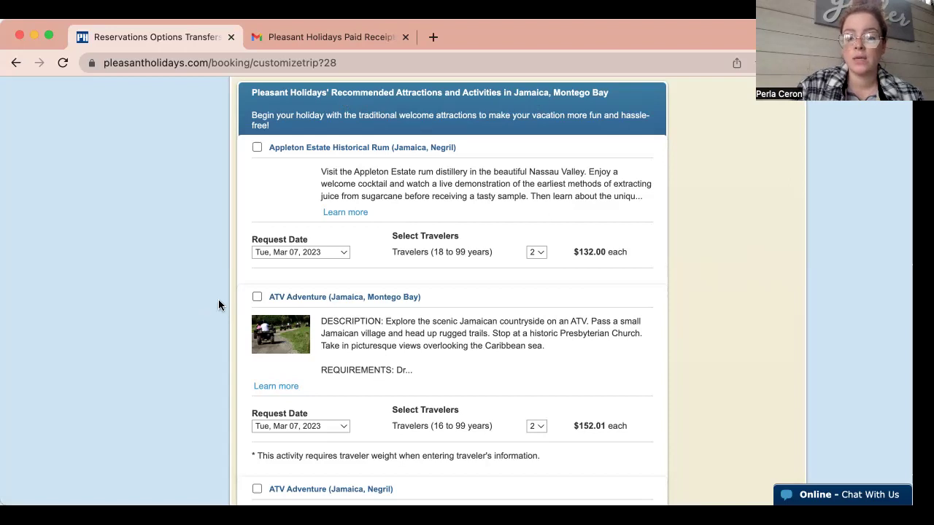
{"action": "scroll", "coordinate": [219, 305], "scroll_direction": "down", "scroll_amount": 4}
{"action": "scroll", "coordinate": [219, 305], "scroll_direction": "down", "scroll_amount": 10}
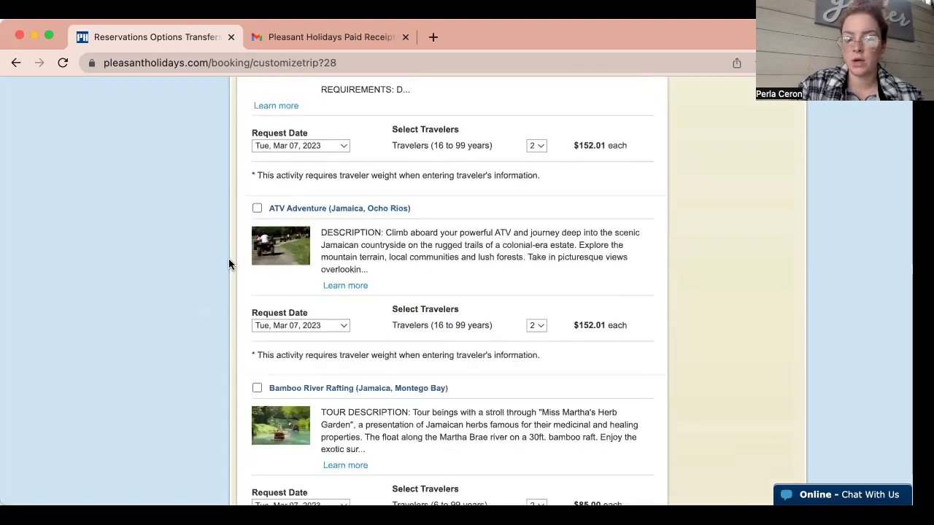
{"action": "scroll", "coordinate": [416, 392], "scroll_direction": "down", "scroll_amount": 4}
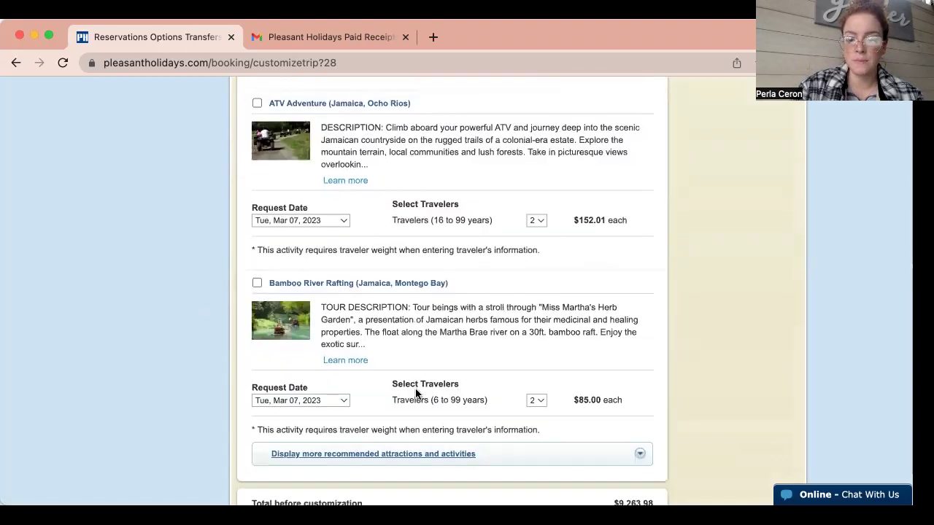
{"action": "left_click", "coordinate": [411, 409]}
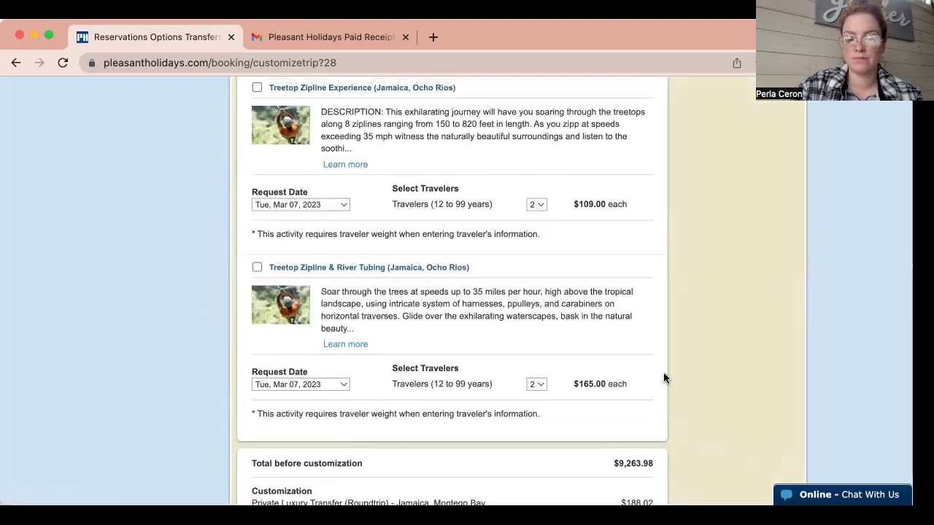
{"action": "scroll", "coordinate": [664, 377], "scroll_direction": "up", "scroll_amount": 1}
{"action": "scroll", "coordinate": [404, 285], "scroll_direction": "up", "scroll_amount": 3}
{"action": "scroll", "coordinate": [406, 285], "scroll_direction": "up", "scroll_amount": 10}
{"action": "scroll", "coordinate": [405, 285], "scroll_direction": "up", "scroll_amount": 6}
{"action": "scroll", "coordinate": [406, 291], "scroll_direction": "up", "scroll_amount": 2}
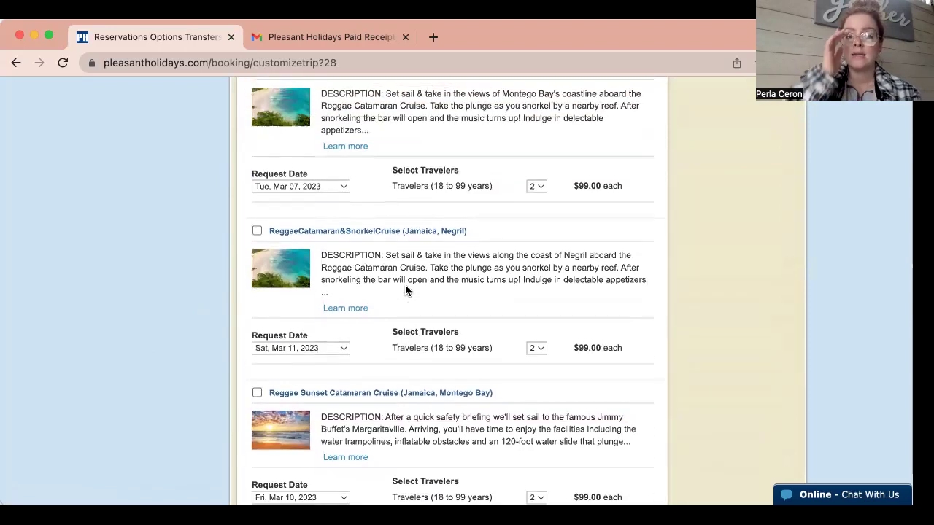
{"action": "scroll", "coordinate": [406, 286], "scroll_direction": "up", "scroll_amount": 5}
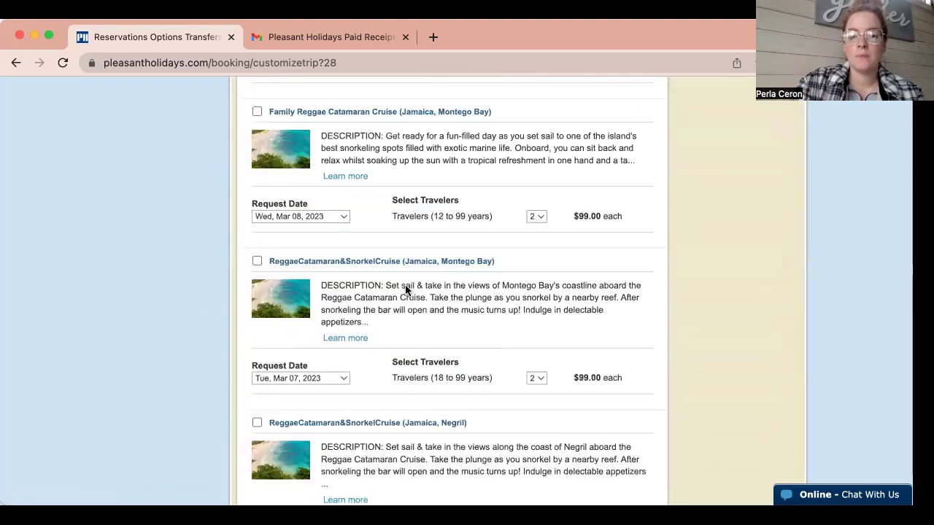
{"action": "scroll", "coordinate": [406, 285], "scroll_direction": "up", "scroll_amount": 2}
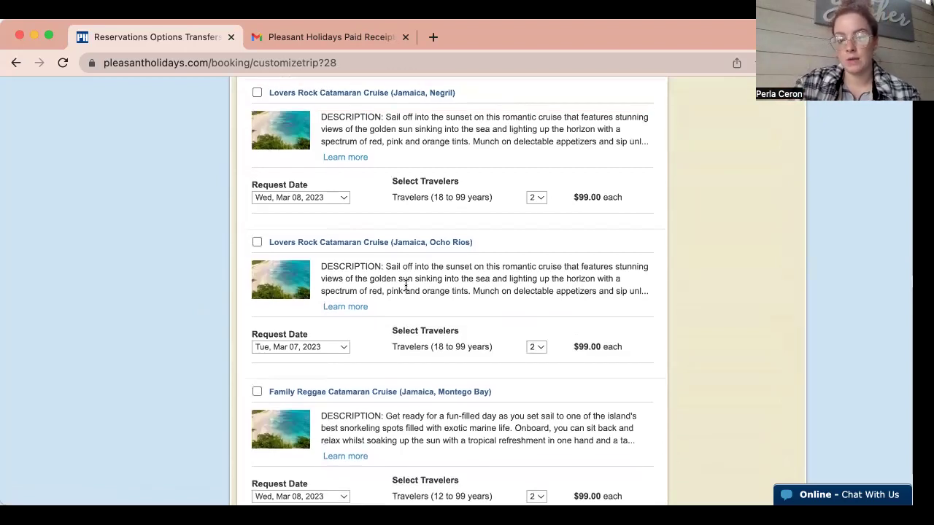
{"action": "scroll", "coordinate": [406, 286], "scroll_direction": "up", "scroll_amount": 4}
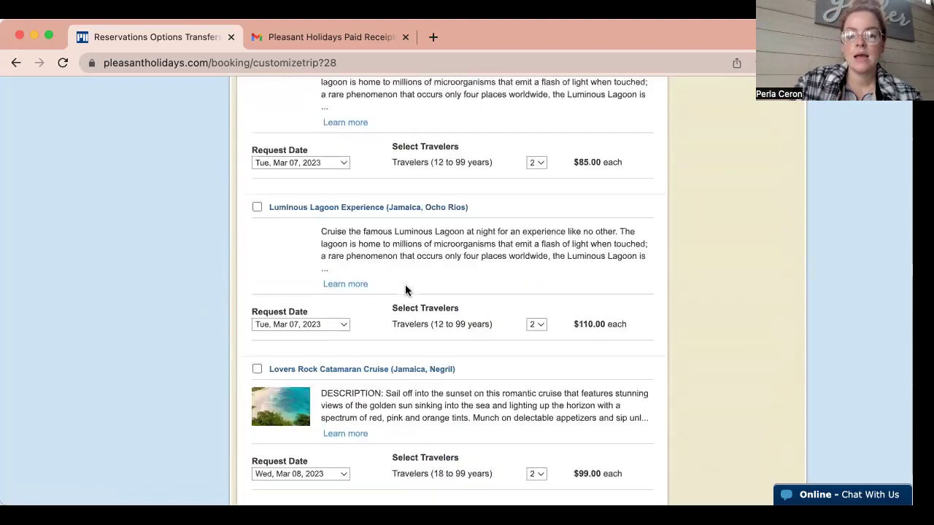
{"action": "scroll", "coordinate": [406, 288], "scroll_direction": "up", "scroll_amount": 7}
{"action": "scroll", "coordinate": [406, 285], "scroll_direction": "up", "scroll_amount": 13}
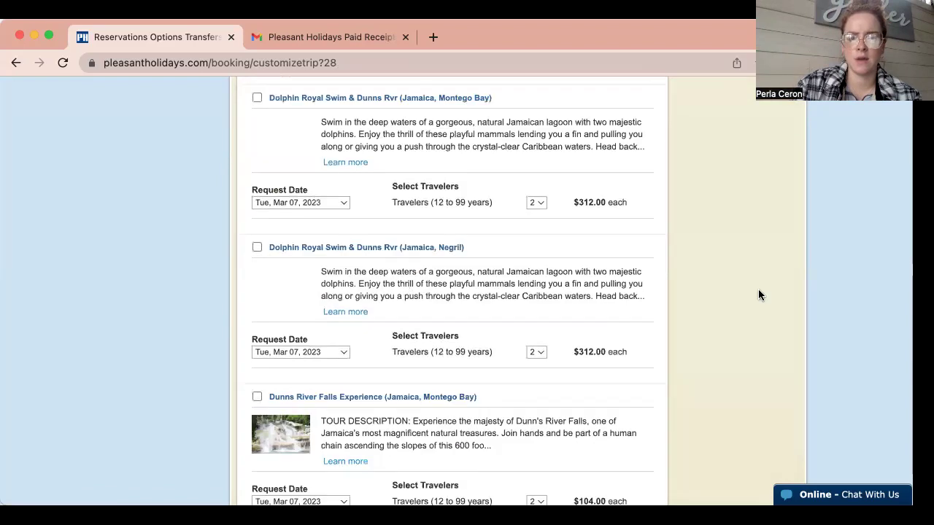
{"action": "scroll", "coordinate": [684, 309], "scroll_direction": "down", "scroll_amount": 20}
{"action": "scroll", "coordinate": [684, 309], "scroll_direction": "down", "scroll_amount": 14}
{"action": "scroll", "coordinate": [684, 308], "scroll_direction": "down", "scroll_amount": 10}
{"action": "scroll", "coordinate": [684, 308], "scroll_direction": "up", "scroll_amount": 3}
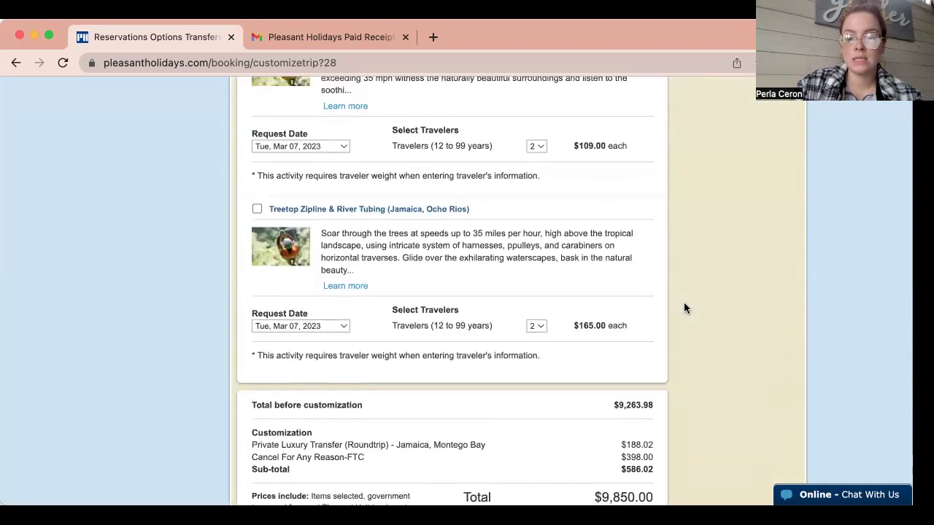
{"action": "scroll", "coordinate": [684, 309], "scroll_direction": "up", "scroll_amount": 2}
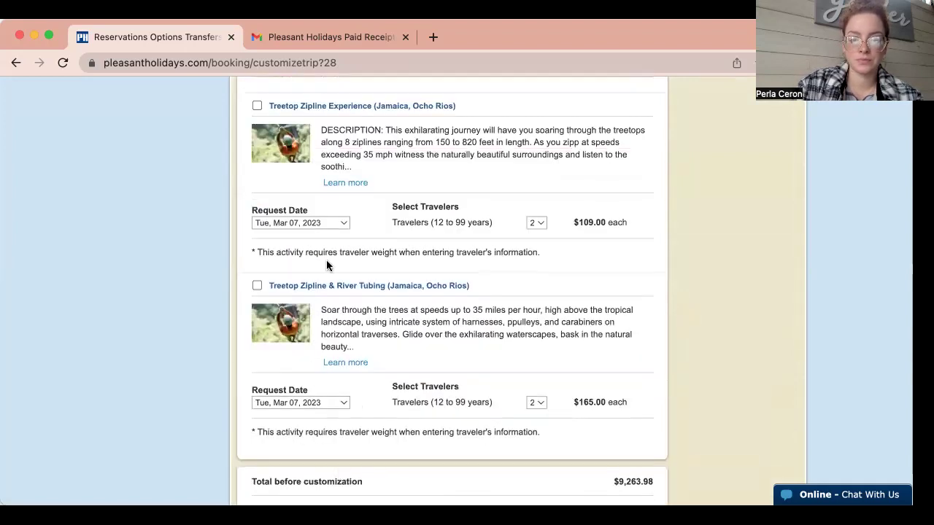
{"action": "scroll", "coordinate": [306, 241], "scroll_direction": "up", "scroll_amount": 1}
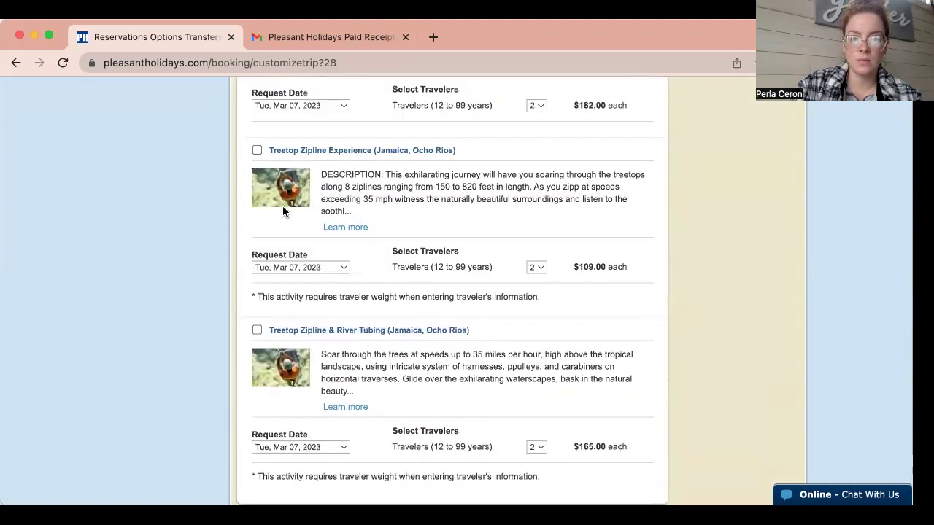
Check the zipline's request dates and traveler options, leaving it at 2 travelers unadded.
{"action": "left_click", "coordinate": [321, 267]}
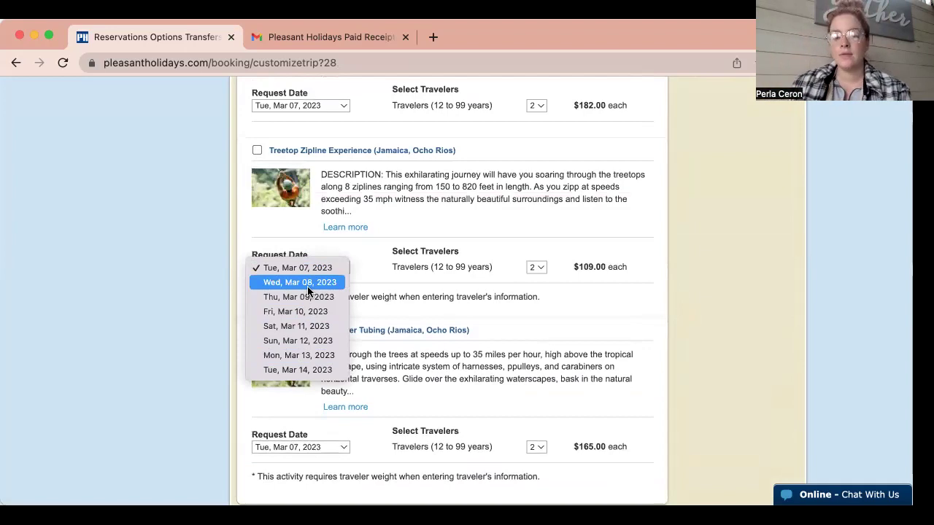
{"action": "left_click", "coordinate": [538, 268]}
{"action": "left_click", "coordinate": [698, 272]}
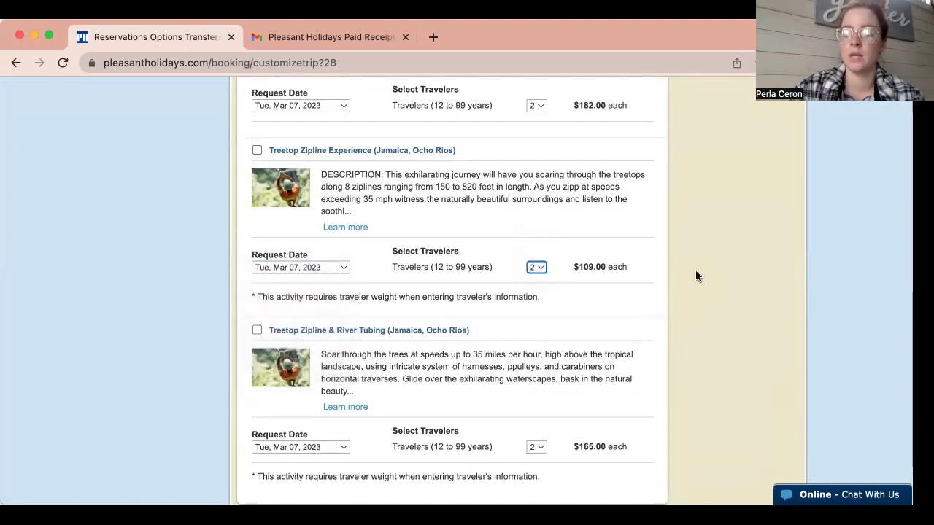
{"action": "scroll", "coordinate": [696, 274], "scroll_direction": "down", "scroll_amount": 5}
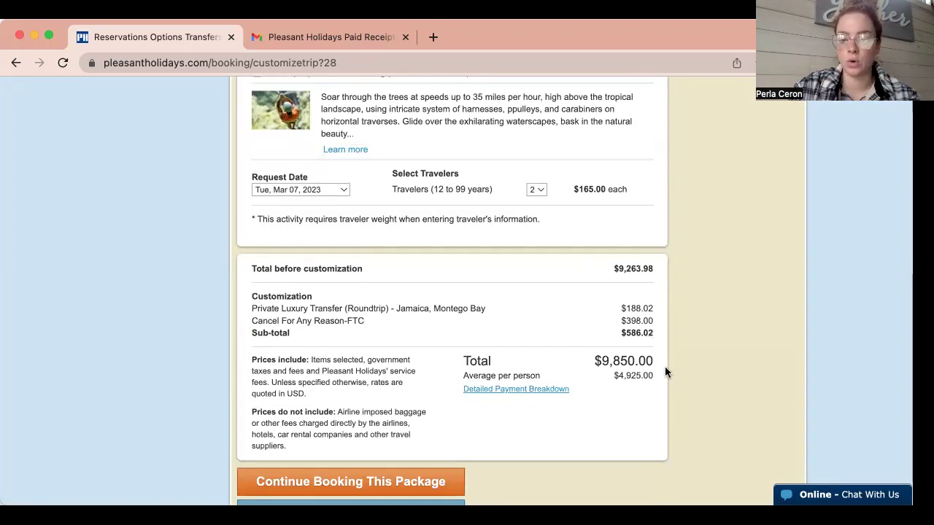
Open the Detailed Payment Breakdown and highlight the $1,210.11 commission, 913 TRIP points and $1,689.34 due.
{"action": "left_click", "coordinate": [496, 391]}
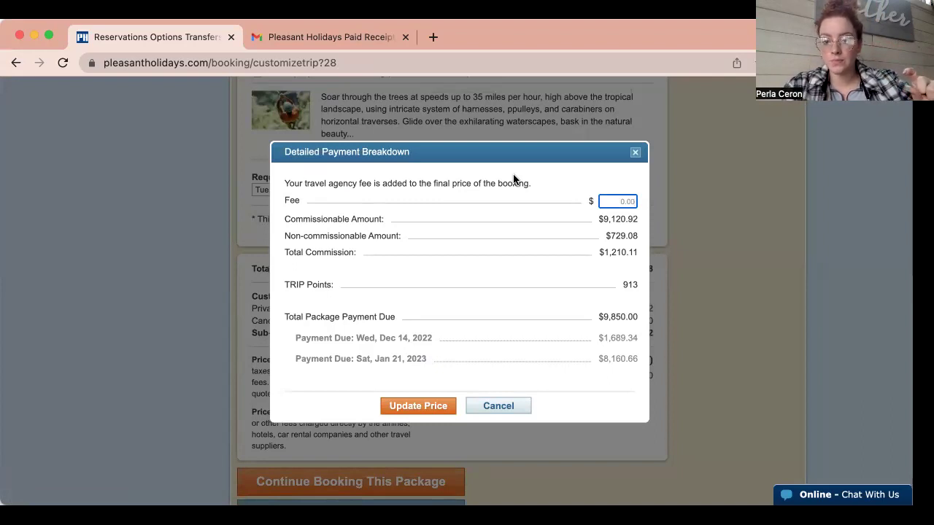
{"action": "left_click_drag", "start_coordinate": [598, 252], "coordinate": [629, 251]}
{"action": "left_click_drag", "start_coordinate": [617, 285], "coordinate": [637, 284]}
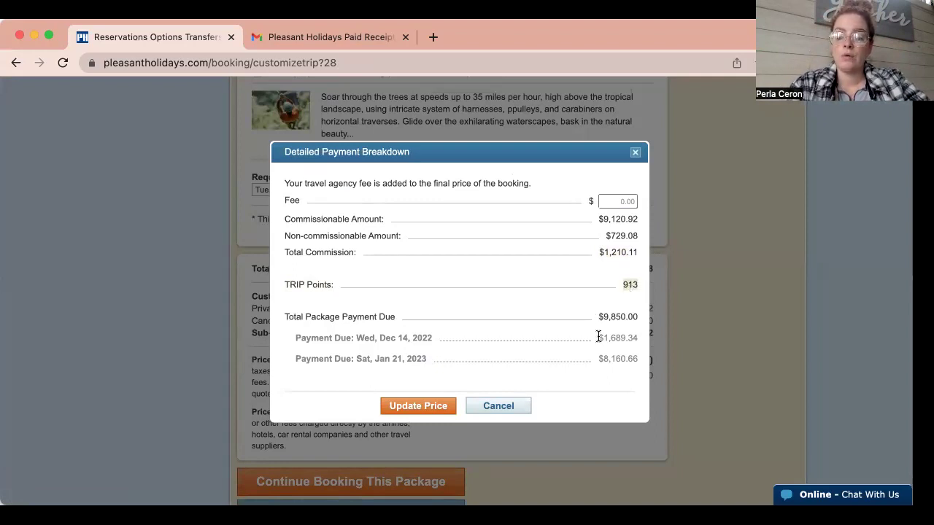
{"action": "left_click_drag", "start_coordinate": [598, 336], "coordinate": [636, 337]}
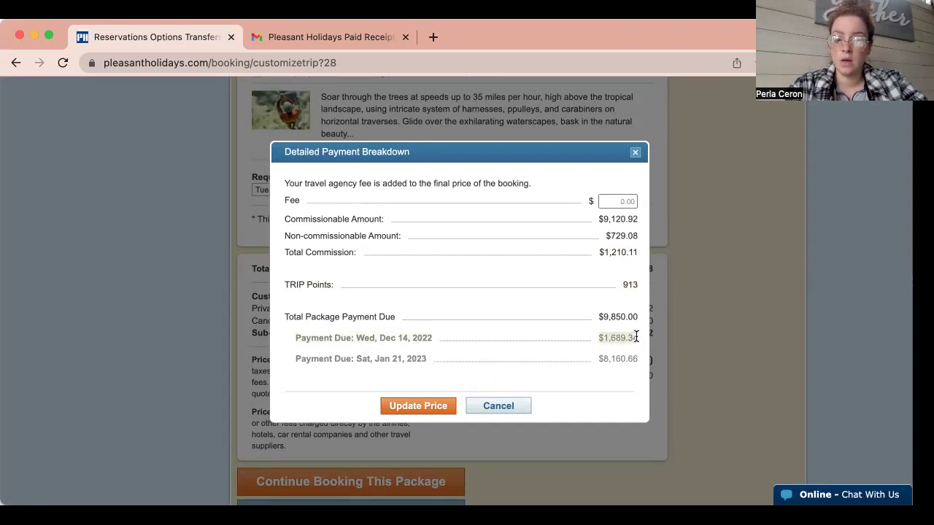
{"action": "left_click", "coordinate": [597, 359]}
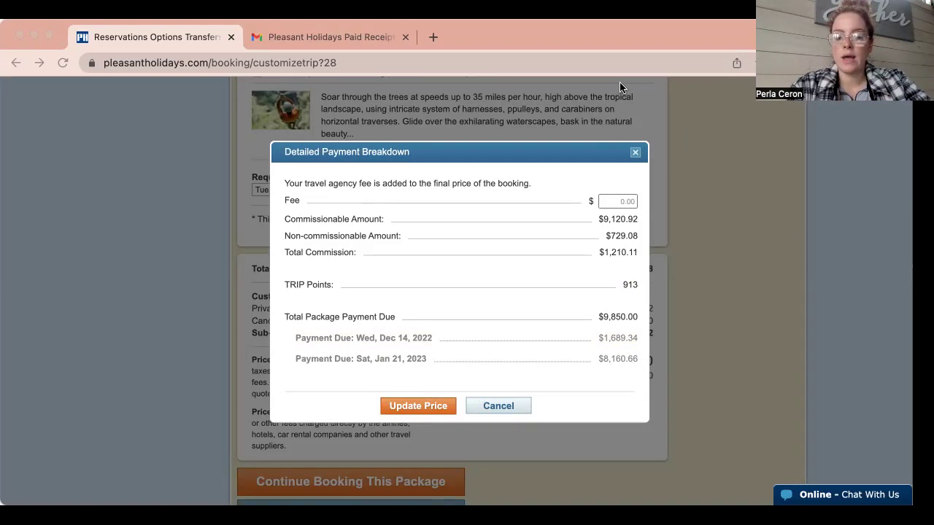
Enter a $500.00 travel agency fee and accept the administrative charge.
{"action": "left_click", "coordinate": [622, 196]}
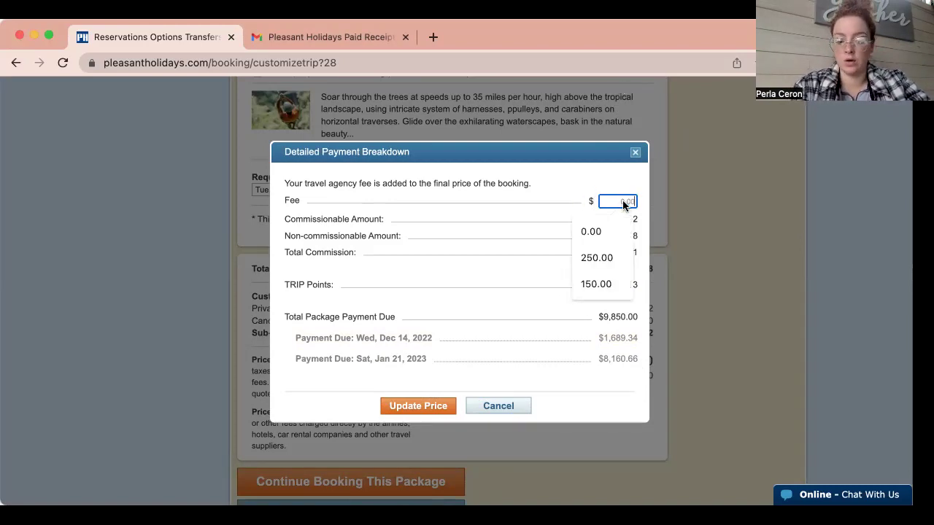
{"action": "type", "text": "500.00"}
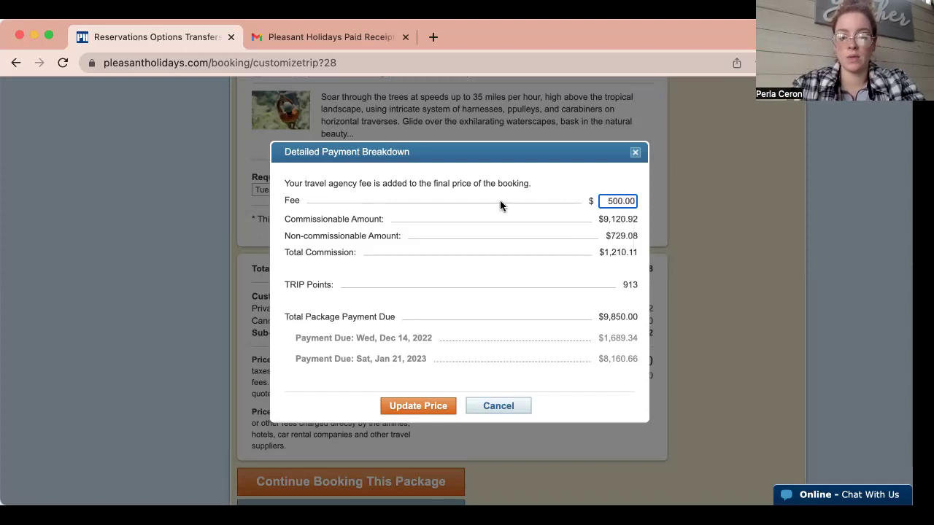
{"action": "left_click", "coordinate": [428, 405]}
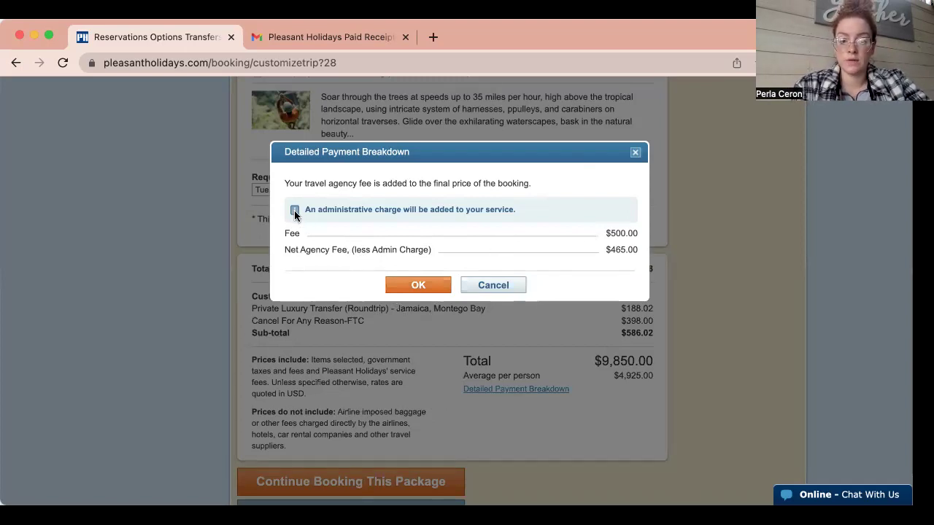
{"action": "left_click", "coordinate": [435, 284]}
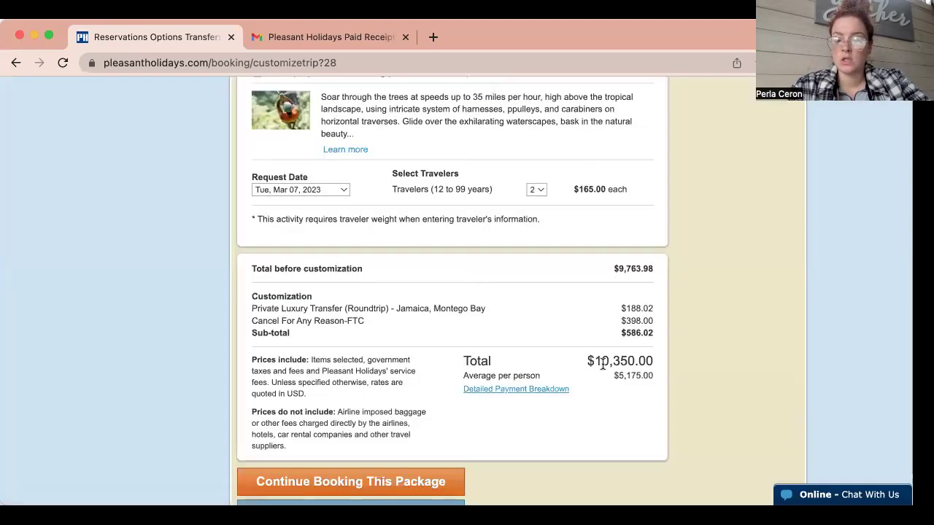
Reopen the payment breakdown to check the $465.00 net agency fee and $1,207.31 commission.
{"action": "left_click", "coordinate": [551, 389]}
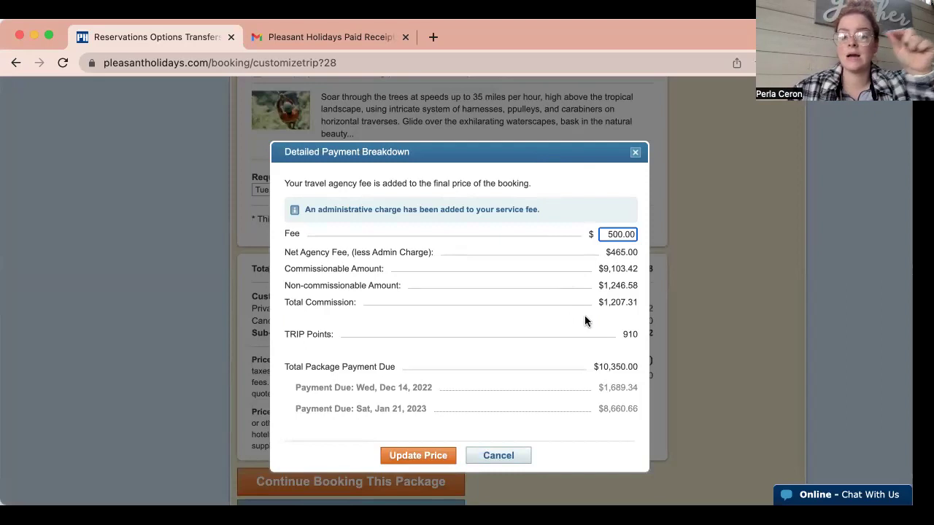
{"action": "left_click_drag", "start_coordinate": [272, 255], "coordinate": [636, 253]}
{"action": "left_click", "coordinate": [640, 252]}
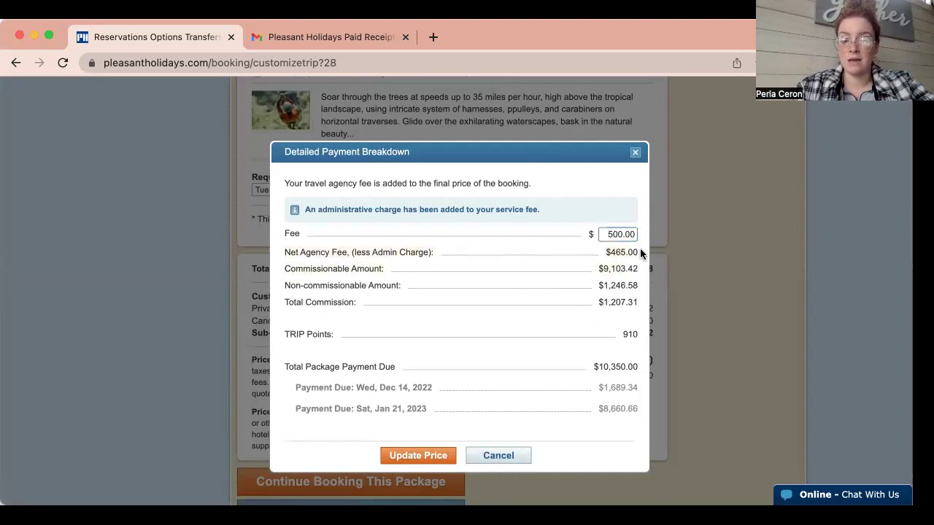
{"action": "left_click_drag", "start_coordinate": [599, 301], "coordinate": [637, 302]}
{"action": "left_click", "coordinate": [614, 310]}
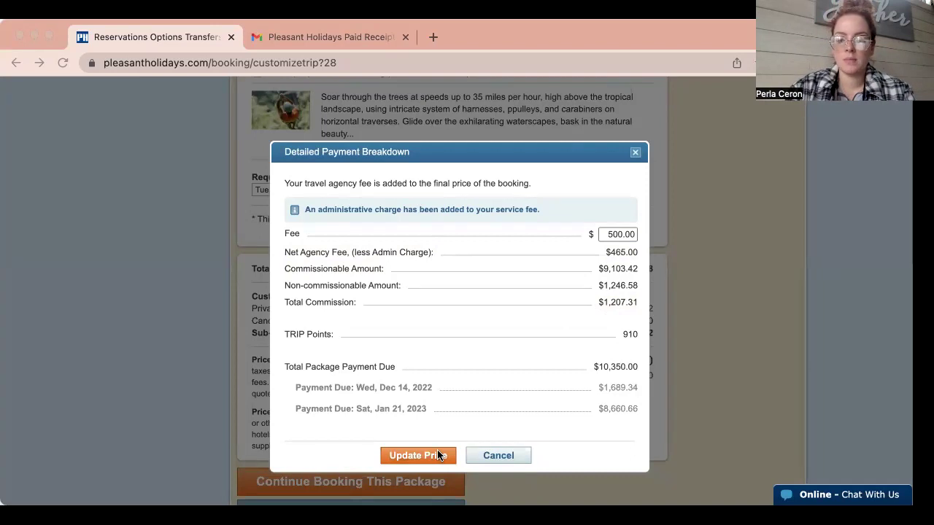
Close the payment breakdown without updating the price and create a quote for the package.
{"action": "left_click", "coordinate": [491, 455]}
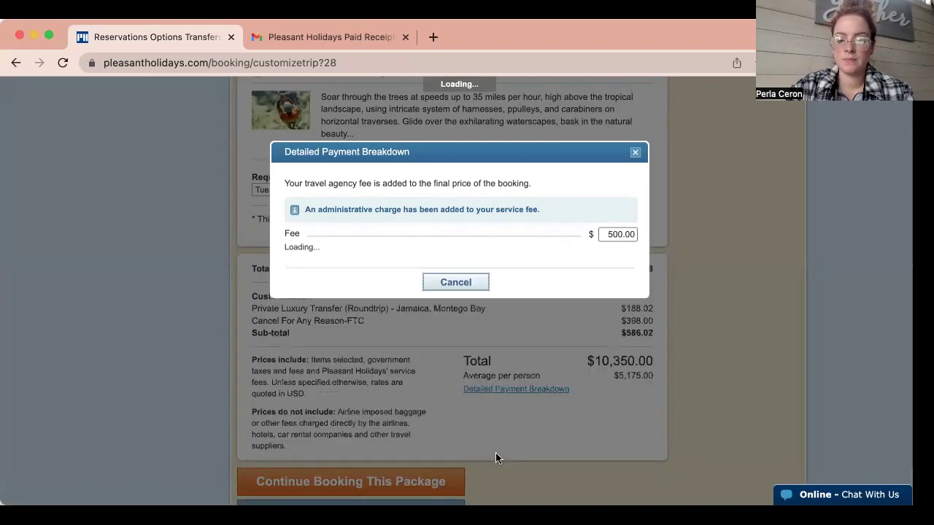
{"action": "scroll", "coordinate": [494, 430], "scroll_direction": "down", "scroll_amount": 2}
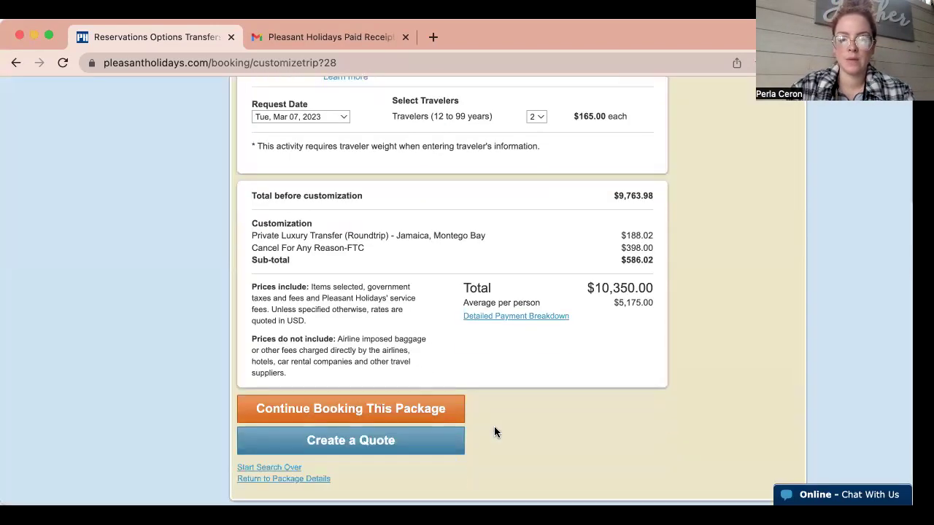
{"action": "right_click", "coordinate": [351, 442]}
{"action": "left_click", "coordinate": [350, 440]}
{"action": "left_click", "coordinate": [336, 442]}
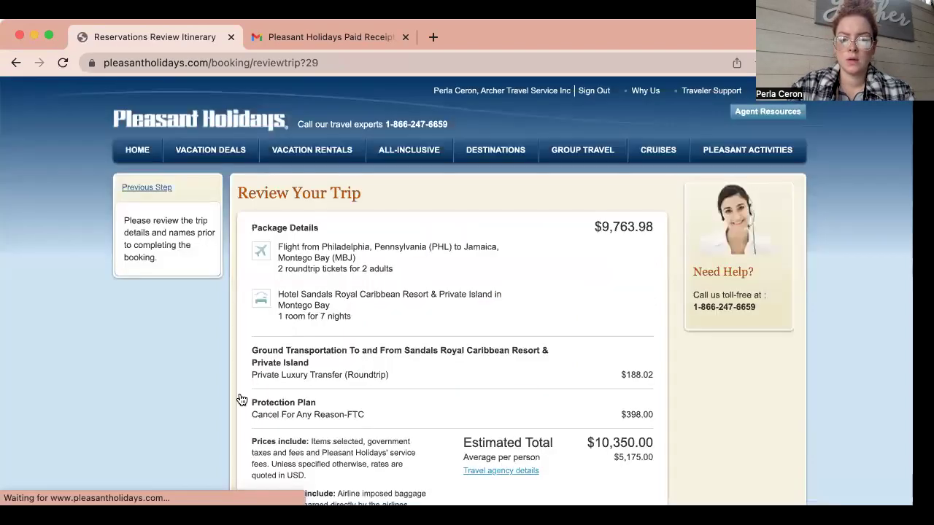
Review the Itinerary and Package Details, scrolling down to the Terms and Conditions.
{"action": "scroll", "coordinate": [239, 352], "scroll_direction": "down", "scroll_amount": 3}
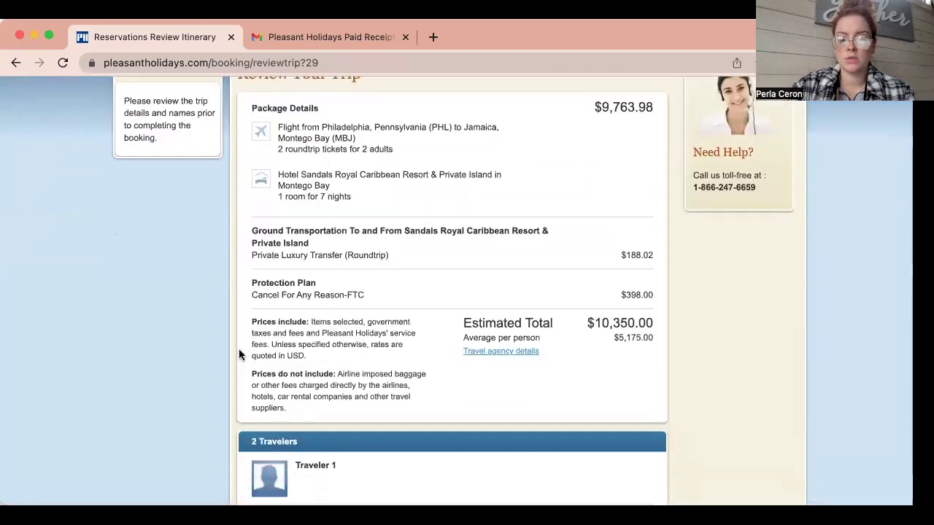
{"action": "scroll", "coordinate": [239, 351], "scroll_direction": "down", "scroll_amount": 10}
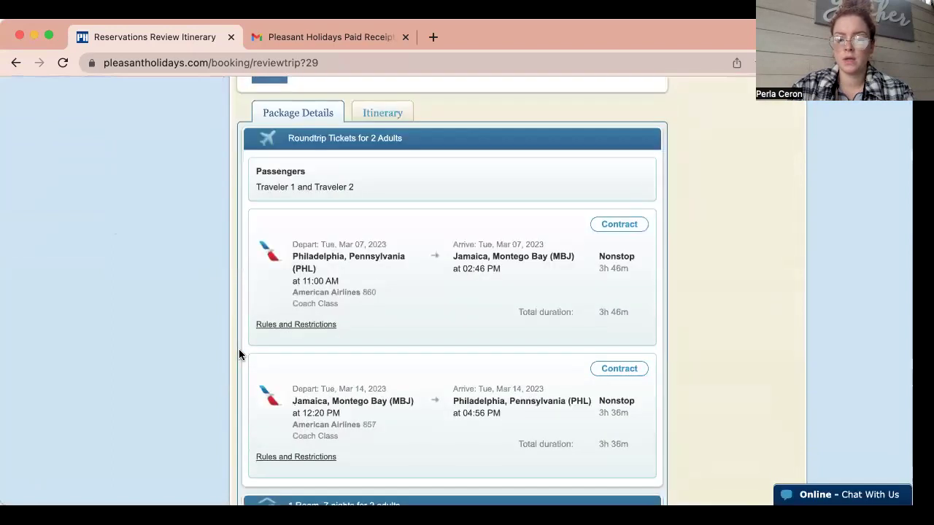
{"action": "scroll", "coordinate": [307, 183], "scroll_direction": "up", "scroll_amount": 3}
{"action": "left_click", "coordinate": [382, 163]}
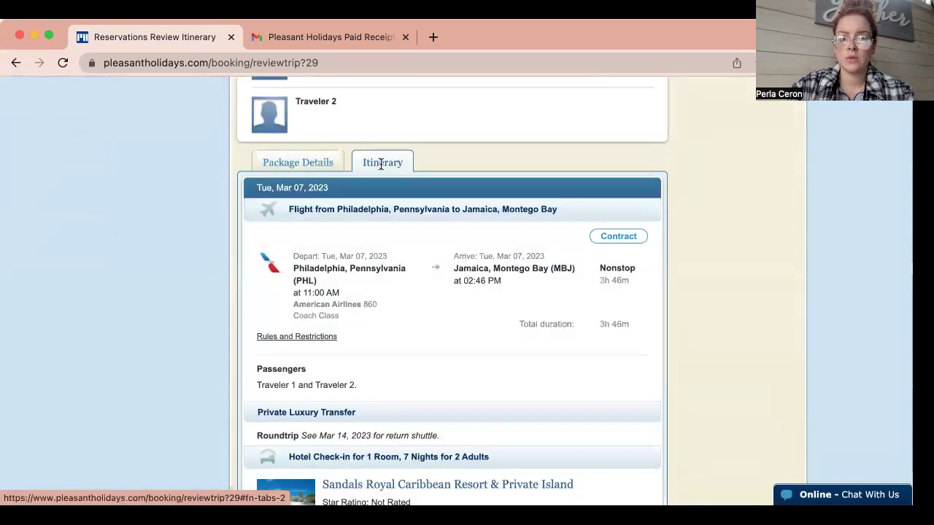
{"action": "left_click", "coordinate": [286, 163]}
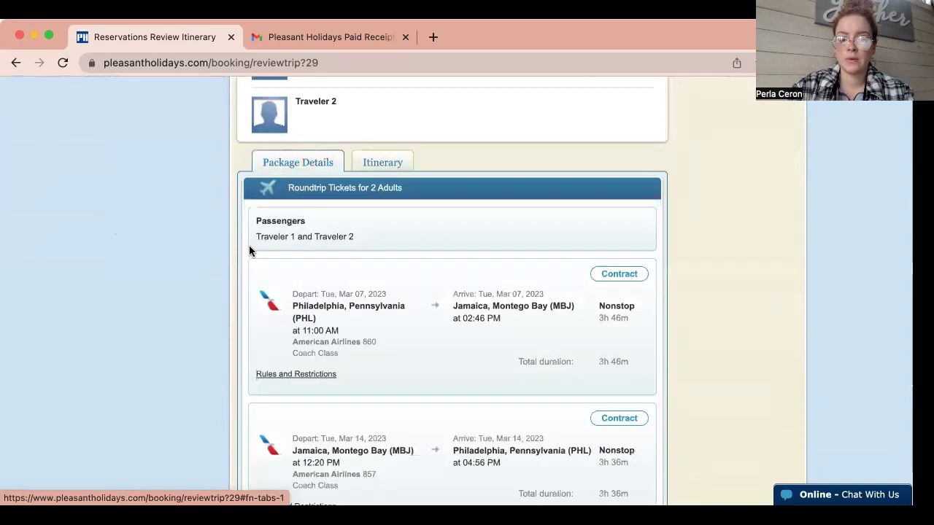
{"action": "scroll", "coordinate": [249, 246], "scroll_direction": "down", "scroll_amount": 15}
{"action": "scroll", "coordinate": [249, 245], "scroll_direction": "down", "scroll_amount": 2}
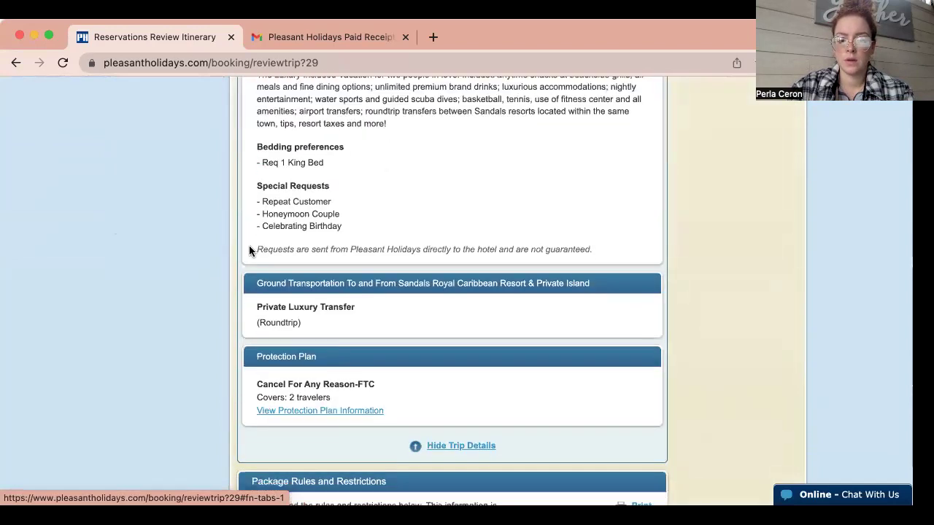
{"action": "scroll", "coordinate": [230, 345], "scroll_direction": "down", "scroll_amount": 2}
{"action": "scroll", "coordinate": [229, 345], "scroll_direction": "down", "scroll_amount": 7}
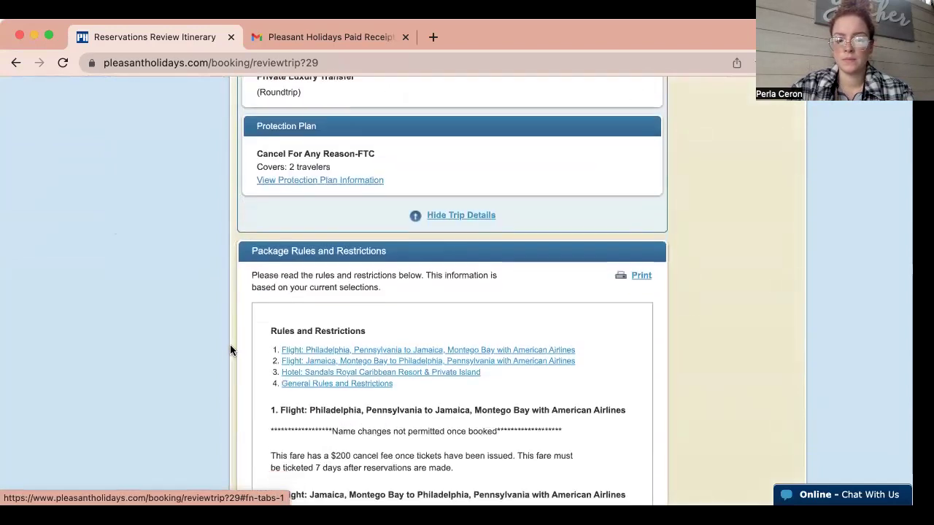
{"action": "scroll", "coordinate": [228, 309], "scroll_direction": "down", "scroll_amount": 2}
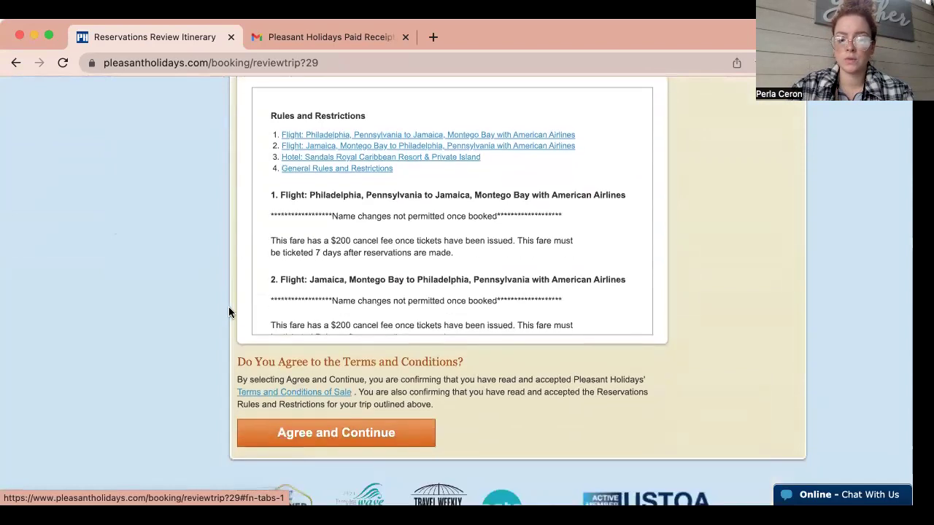
{"action": "scroll", "coordinate": [446, 302], "scroll_direction": "down", "scroll_amount": 2}
{"action": "scroll", "coordinate": [446, 302], "scroll_direction": "up", "scroll_amount": 2}
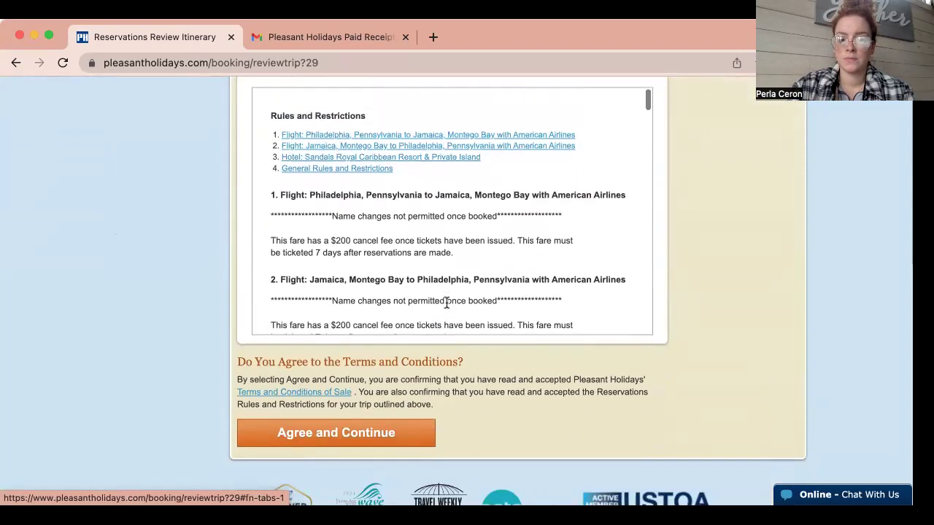
Agree to the terms to generate the quote and highlight the quote number.
{"action": "left_click", "coordinate": [364, 434]}
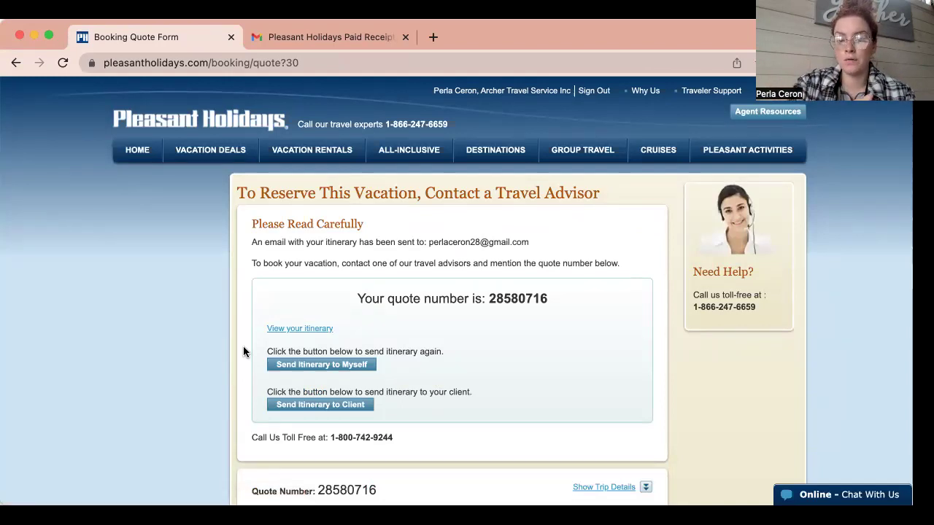
{"action": "left_click_drag", "start_coordinate": [548, 293], "coordinate": [491, 299]}
{"action": "left_click", "coordinate": [547, 297]}
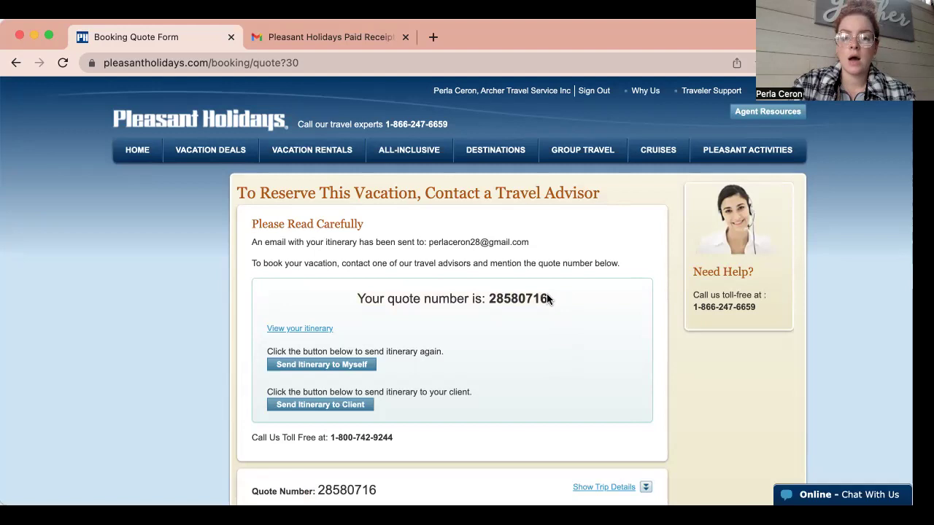
Review the quote confirmation page, then return to the Build Your Trip page.
{"action": "scroll", "coordinate": [547, 293], "scroll_direction": "down", "scroll_amount": 1}
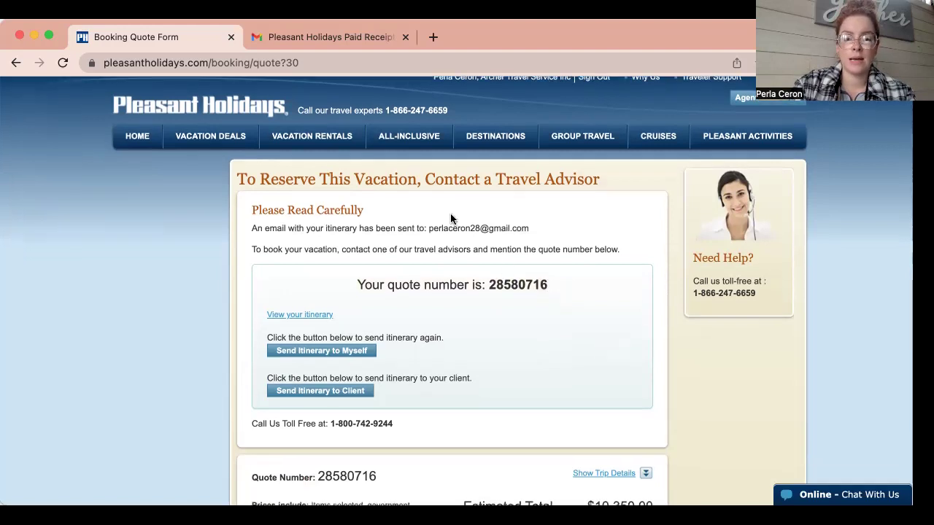
{"action": "scroll", "coordinate": [564, 321], "scroll_direction": "down", "scroll_amount": 5}
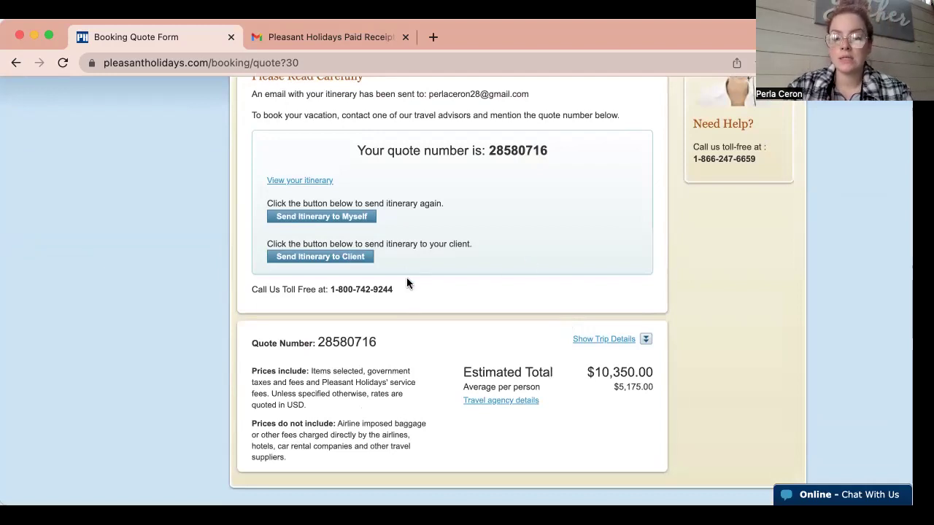
{"action": "scroll", "coordinate": [460, 275], "scroll_direction": "down", "scroll_amount": 3}
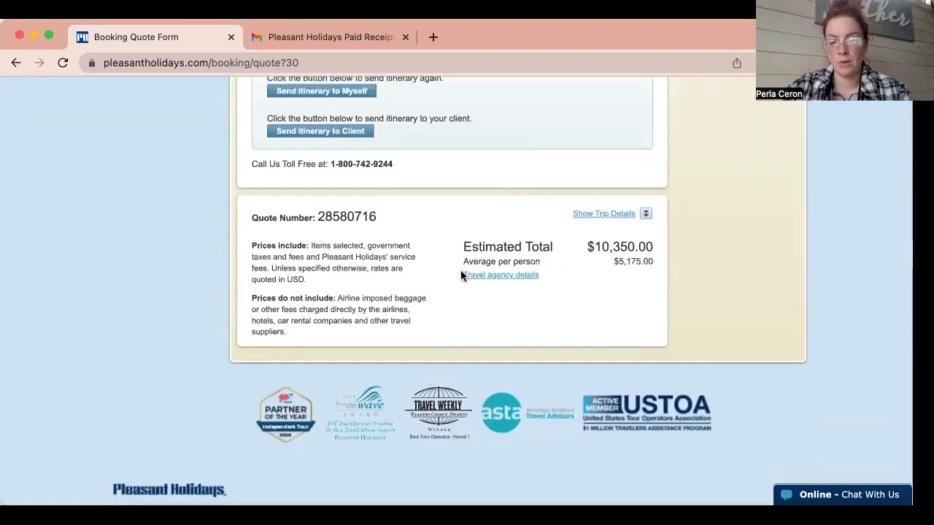
{"action": "scroll", "coordinate": [460, 276], "scroll_direction": "up", "scroll_amount": 8}
{"action": "left_click", "coordinate": [16, 64]}
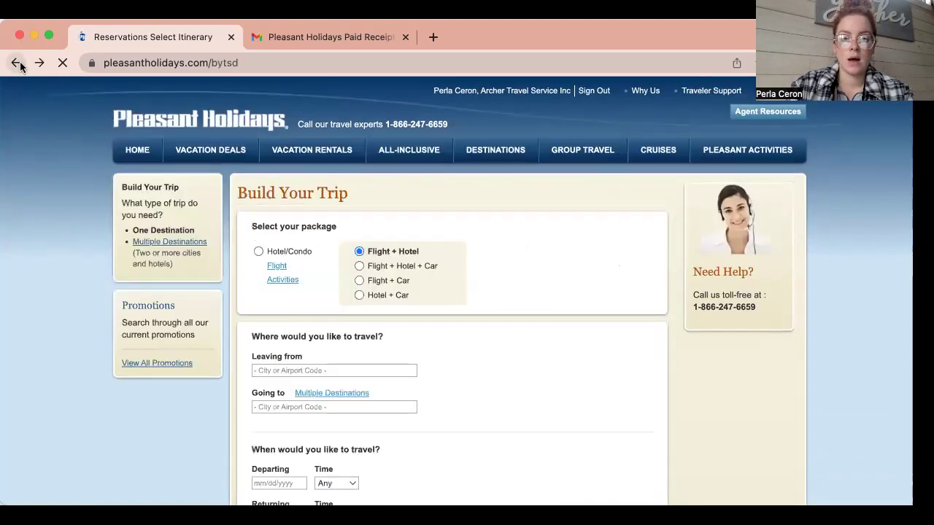
Open the Pleasant Holidays quote email in Gmail and its A_Itinerary PDF attachment.
{"action": "left_click", "coordinate": [320, 35]}
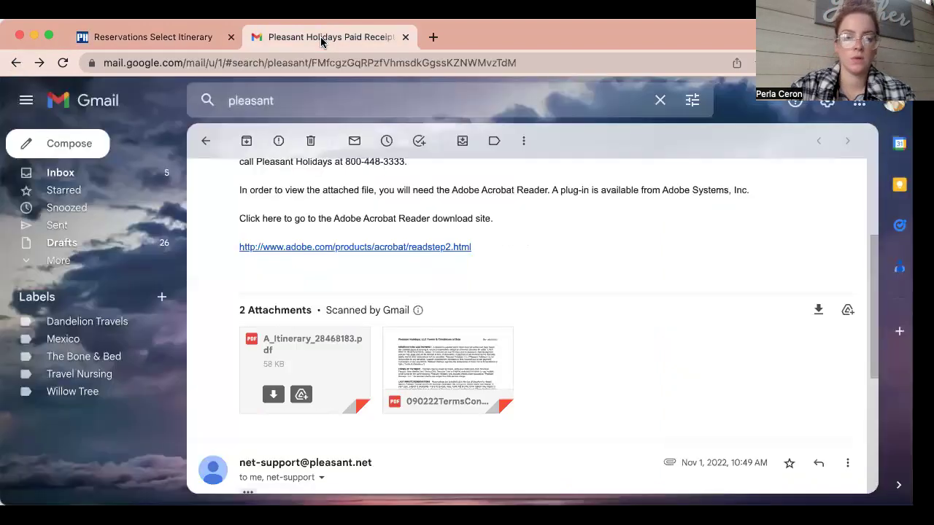
{"action": "left_click", "coordinate": [102, 175]}
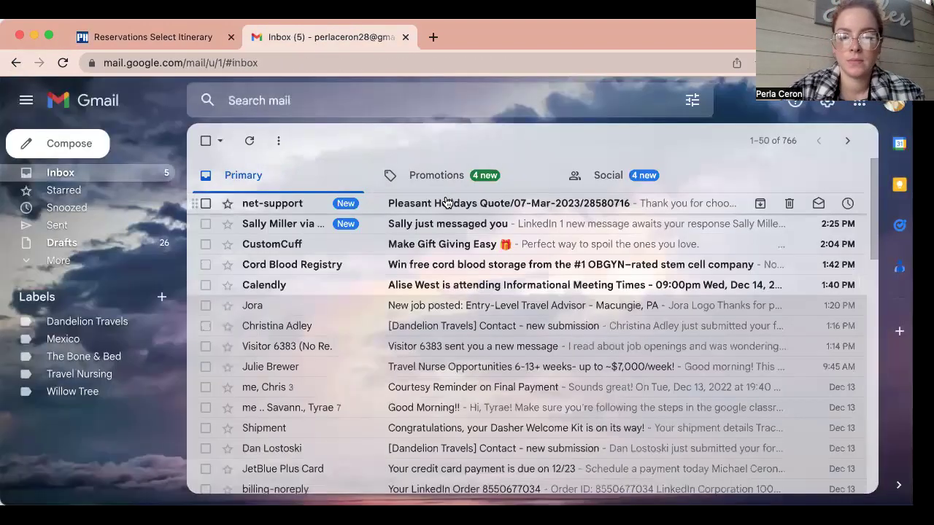
{"action": "left_click", "coordinate": [447, 202]}
{"action": "scroll", "coordinate": [426, 334], "scroll_direction": "down", "scroll_amount": 3}
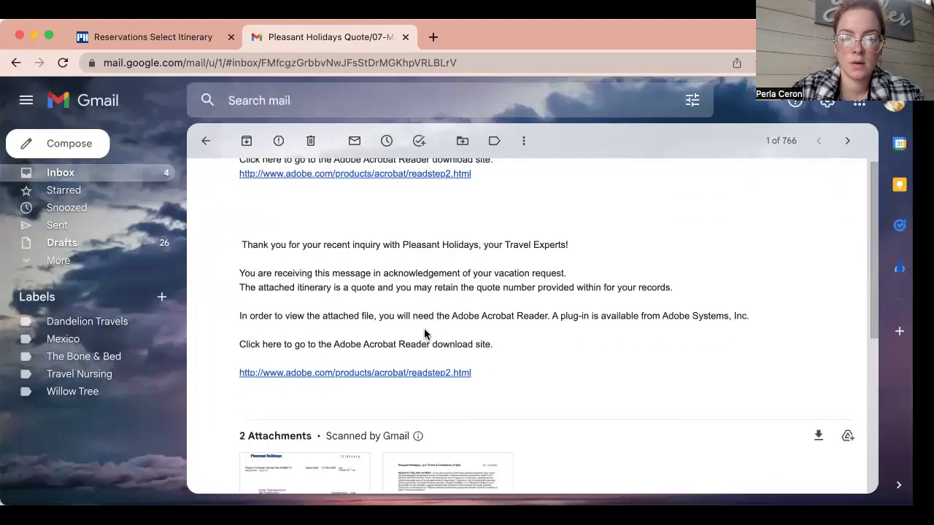
{"action": "scroll", "coordinate": [426, 333], "scroll_direction": "down", "scroll_amount": 3}
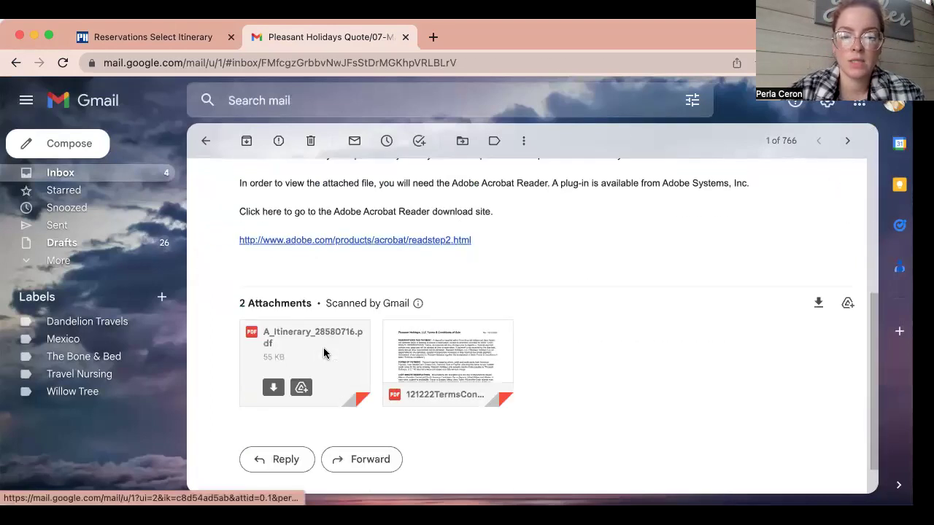
{"action": "left_click", "coordinate": [323, 347]}
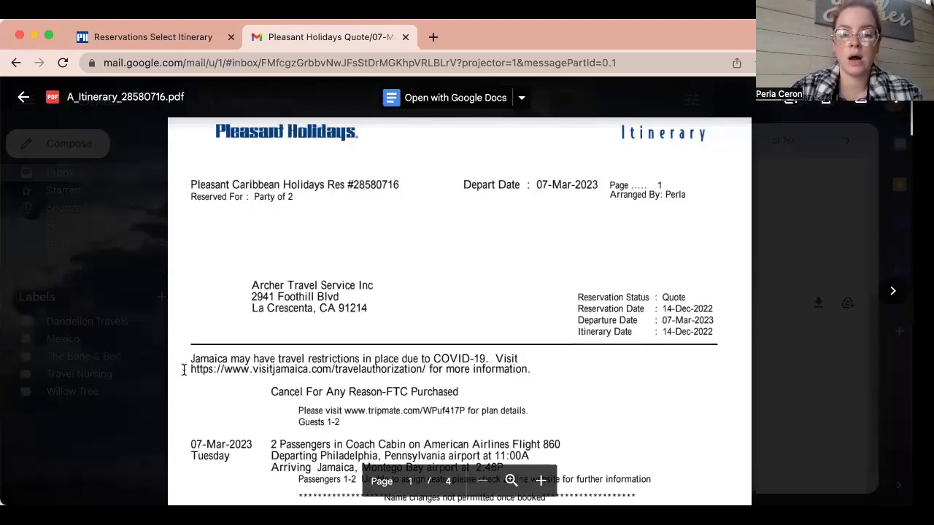
Scroll through the itinerary PDF, reviewing the reservation price summary and terms.
{"action": "scroll", "coordinate": [184, 370], "scroll_direction": "down", "scroll_amount": 2}
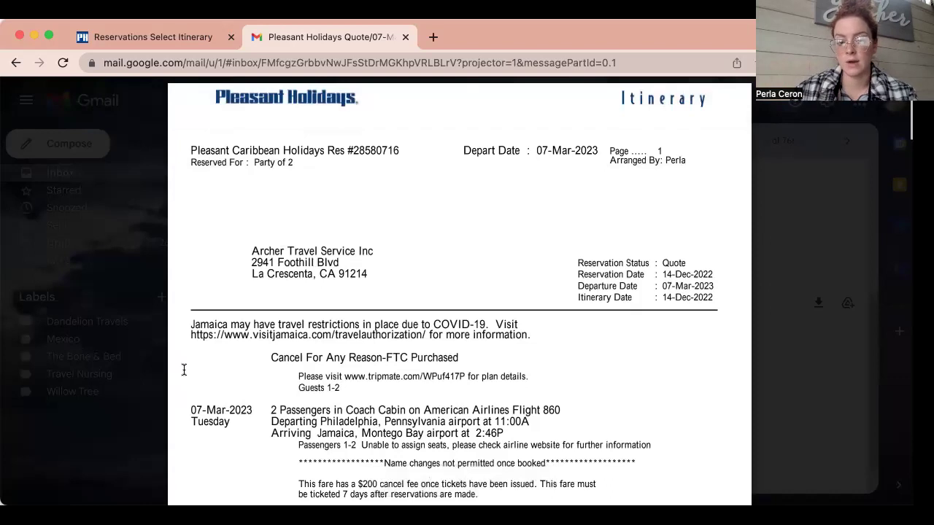
{"action": "scroll", "coordinate": [184, 370], "scroll_direction": "down", "scroll_amount": 3}
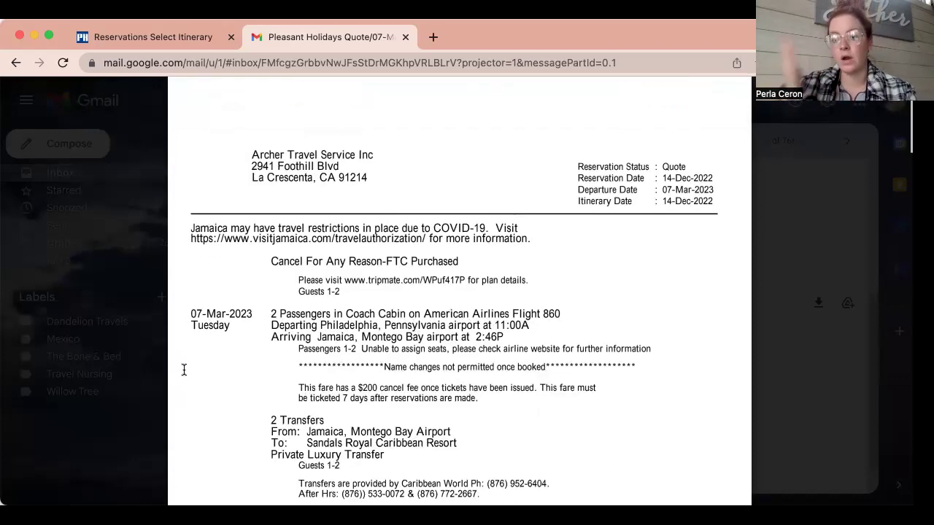
{"action": "scroll", "coordinate": [184, 370], "scroll_direction": "down", "scroll_amount": 12}
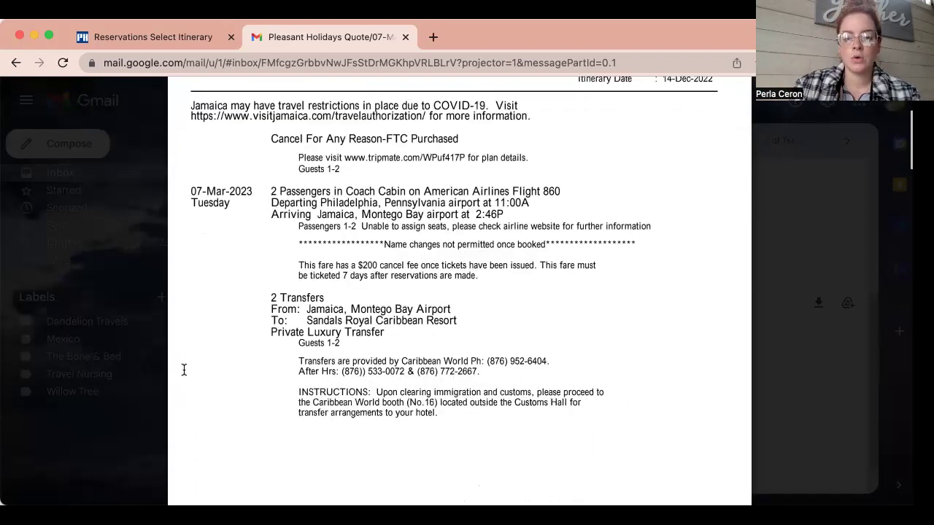
{"action": "scroll", "coordinate": [184, 370], "scroll_direction": "down", "scroll_amount": 5}
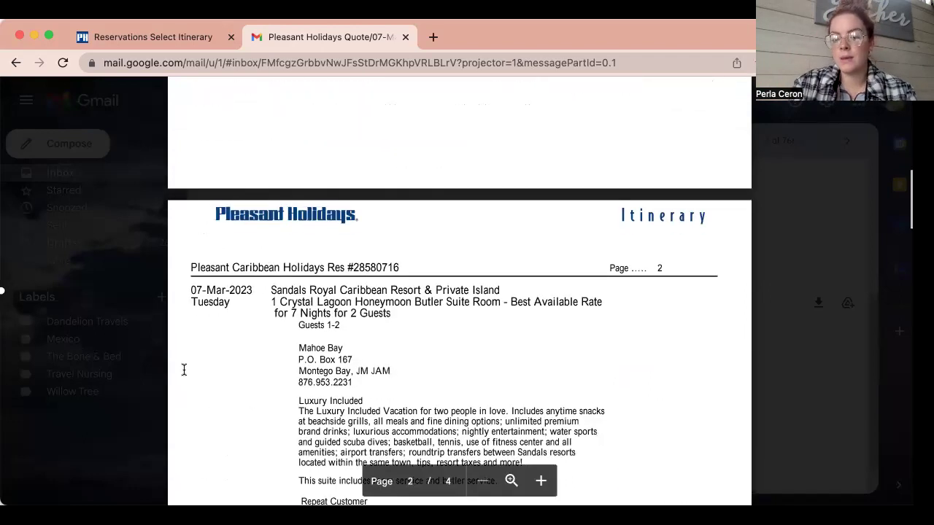
{"action": "scroll", "coordinate": [343, 339], "scroll_direction": "down", "scroll_amount": 6}
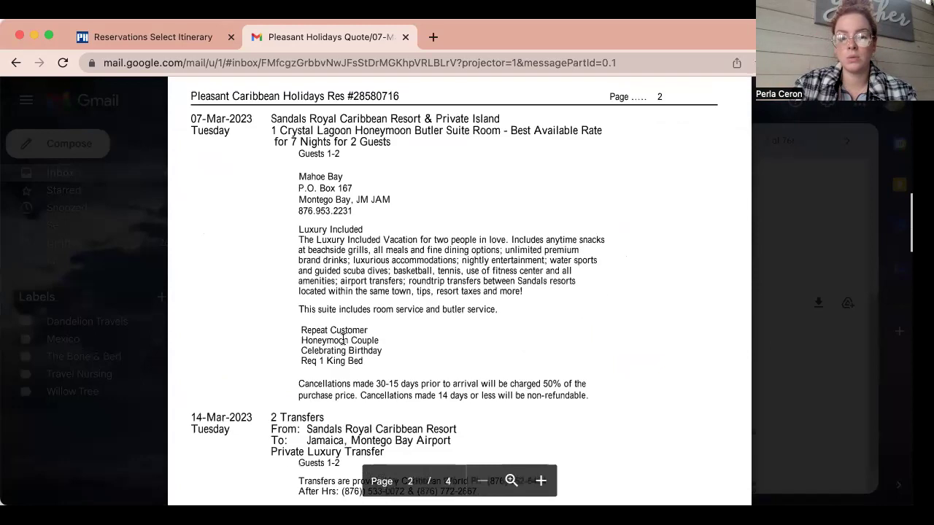
{"action": "scroll", "coordinate": [577, 350], "scroll_direction": "down", "scroll_amount": 12}
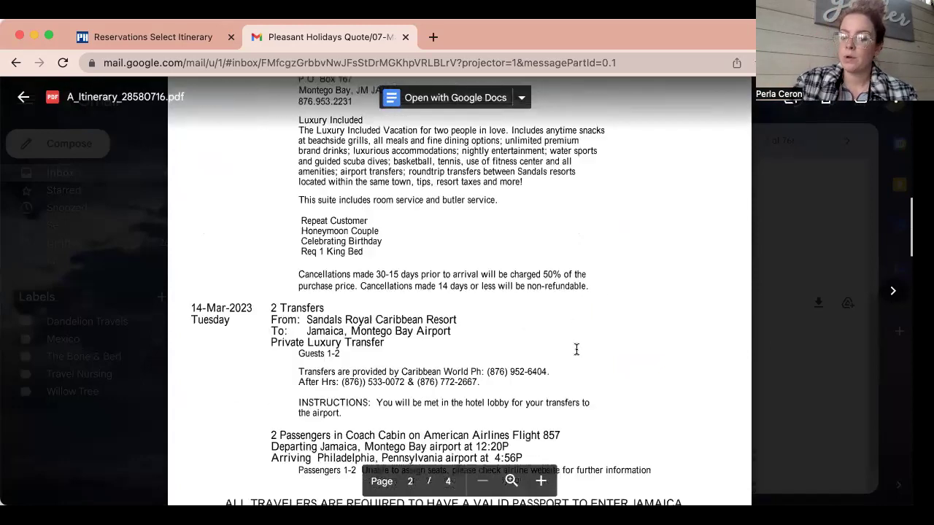
{"action": "scroll", "coordinate": [577, 350], "scroll_direction": "down", "scroll_amount": 7}
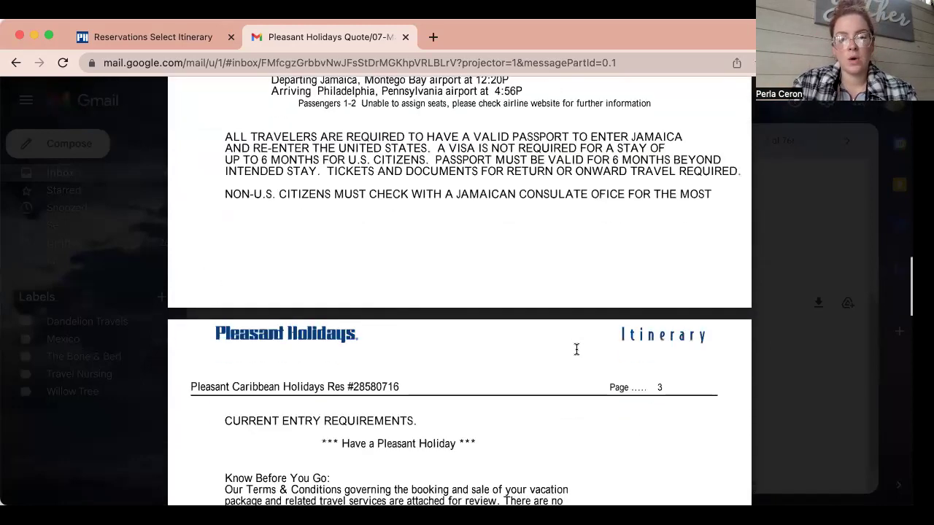
{"action": "scroll", "coordinate": [577, 350], "scroll_direction": "down", "scroll_amount": 20}
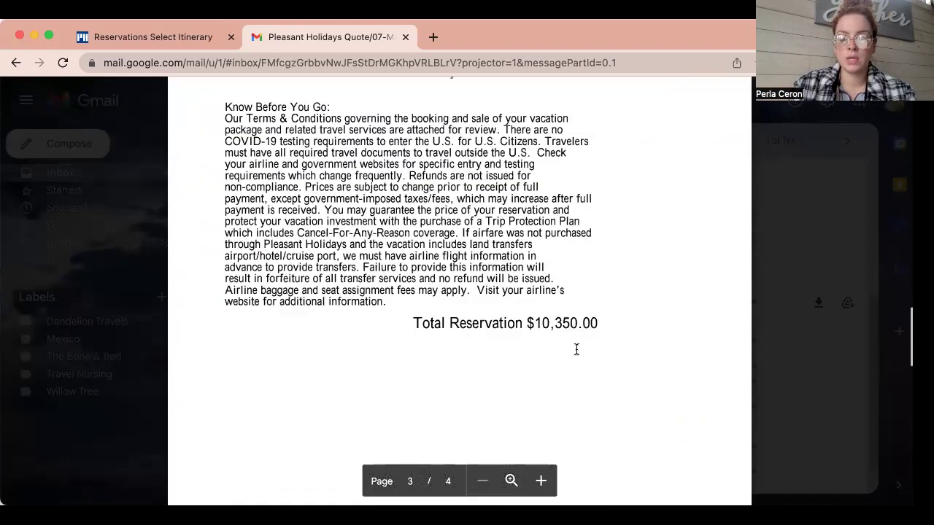
{"action": "scroll", "coordinate": [576, 350], "scroll_direction": "down", "scroll_amount": 15}
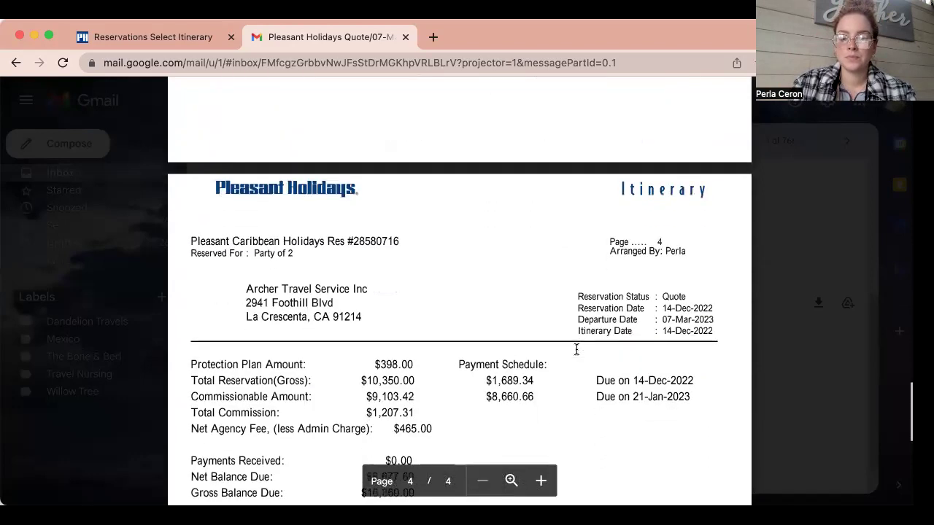
{"action": "scroll", "coordinate": [576, 350], "scroll_direction": "down", "scroll_amount": 2}
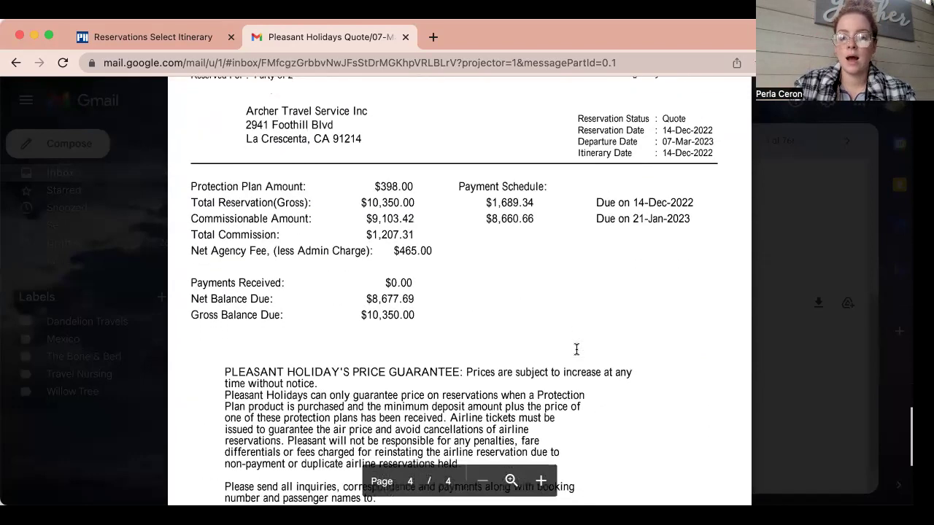
{"action": "left_click_drag", "start_coordinate": [427, 307], "coordinate": [188, 224]}
{"action": "left_click", "coordinate": [453, 300]}
Select and copy the reservation number at the top of page 1.
{"action": "scroll", "coordinate": [488, 309], "scroll_direction": "down", "scroll_amount": 5}
{"action": "scroll", "coordinate": [488, 309], "scroll_direction": "up", "scroll_amount": 20}
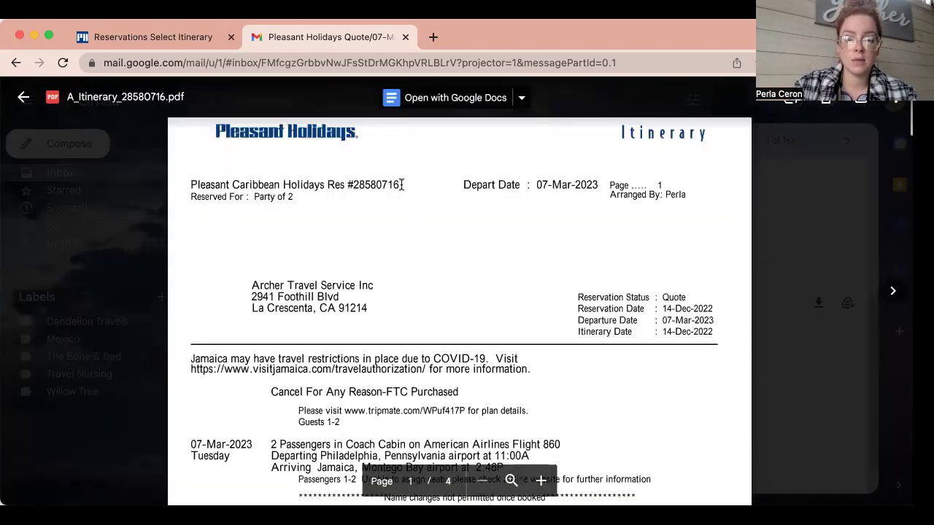
{"action": "left_click_drag", "start_coordinate": [398, 184], "coordinate": [359, 183]}
{"action": "right_click", "coordinate": [359, 183]}
{"action": "left_click", "coordinate": [375, 200]}
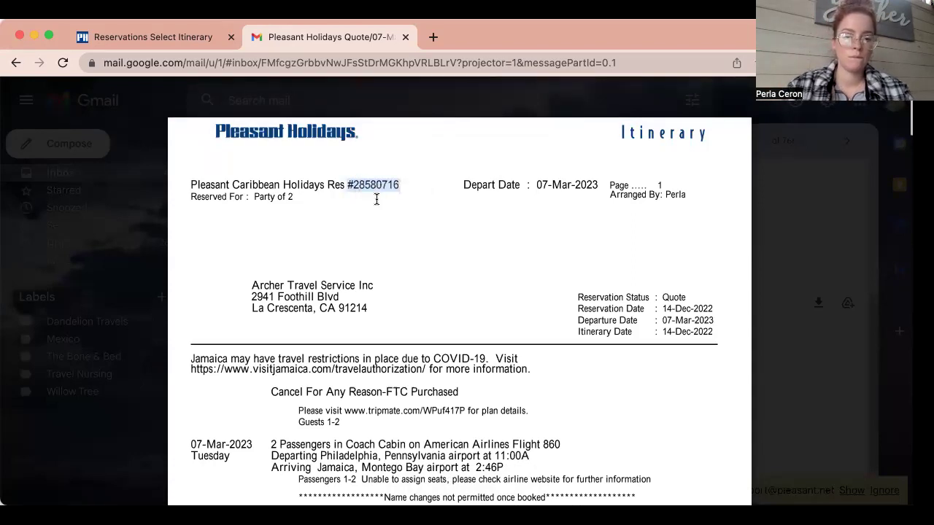
Go to the agent home page and search My Bookings for the copied reservation number, minus the #.
{"action": "left_click", "coordinate": [167, 37]}
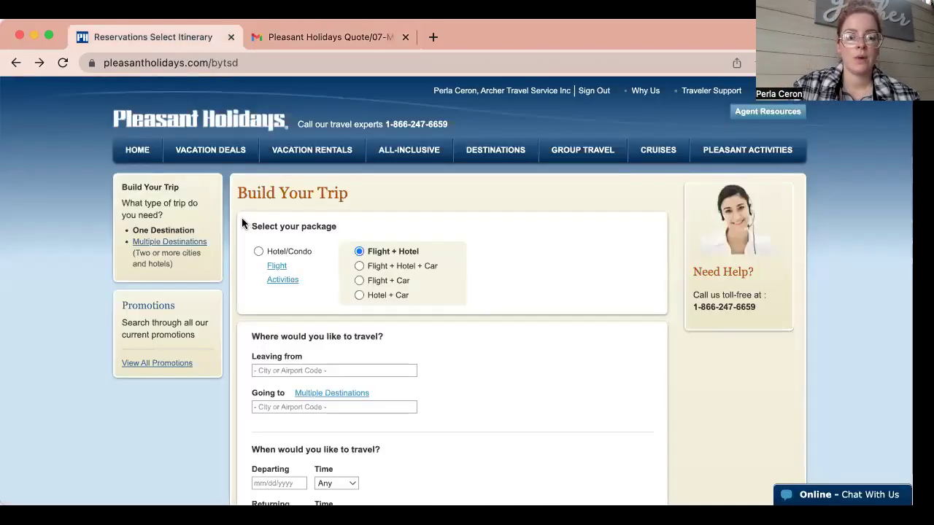
{"action": "left_click", "coordinate": [138, 155]}
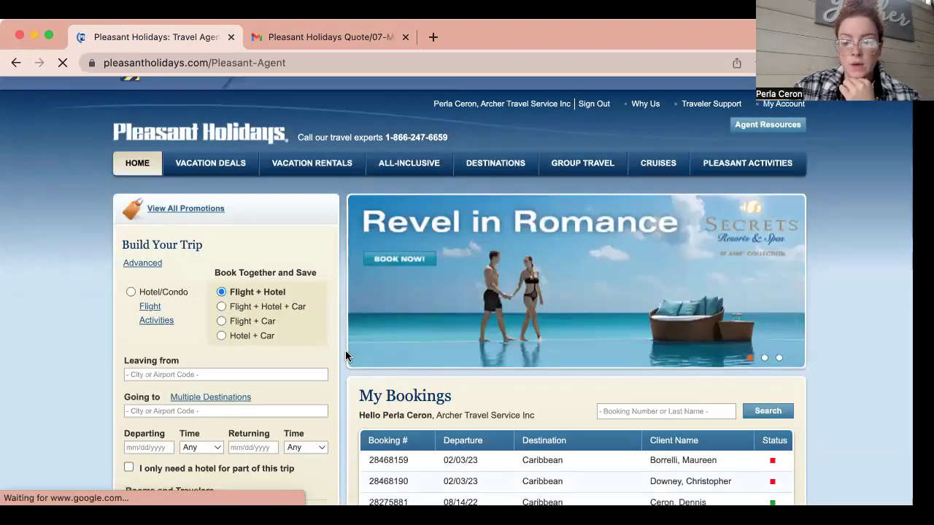
{"action": "scroll", "coordinate": [345, 350], "scroll_direction": "down", "scroll_amount": 3}
{"action": "left_click", "coordinate": [705, 307]}
{"action": "key", "text": "super+v"}
{"action": "left_click", "coordinate": [601, 308]}
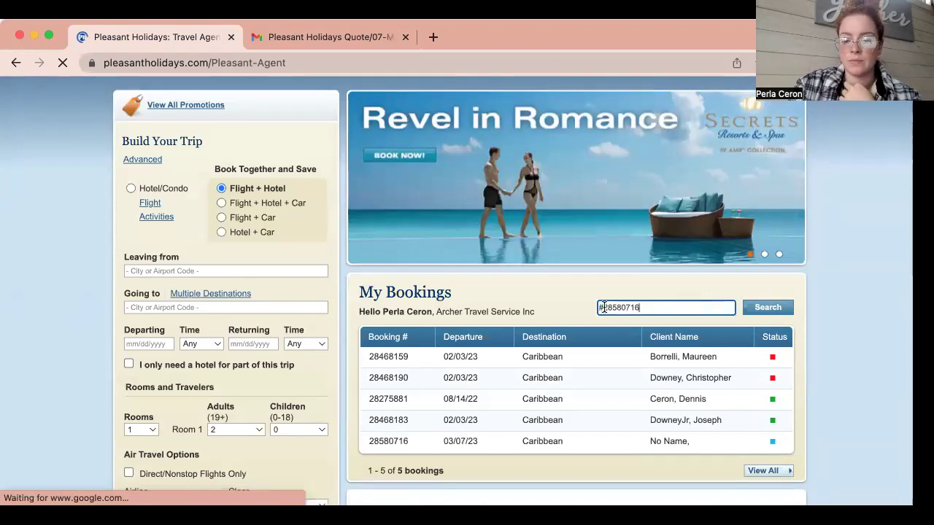
{"action": "key", "text": "BackSpace"}
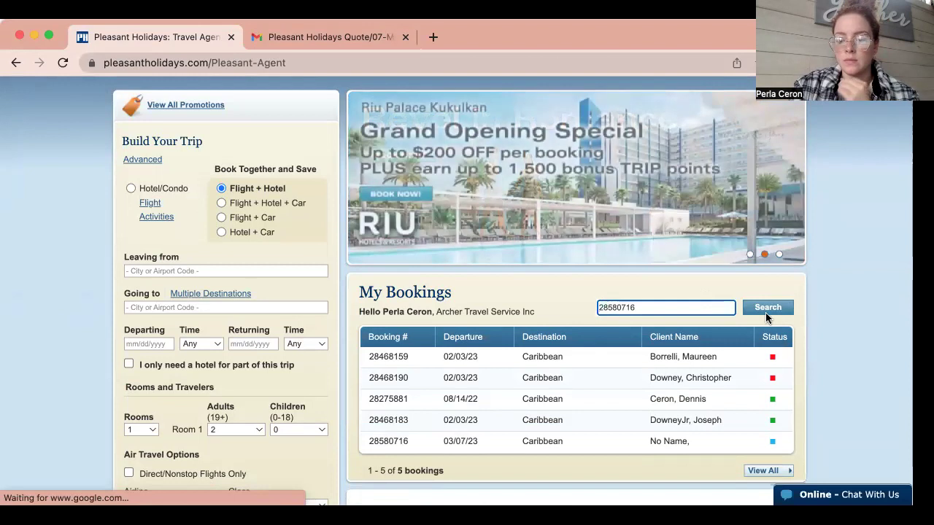
{"action": "left_click", "coordinate": [766, 311]}
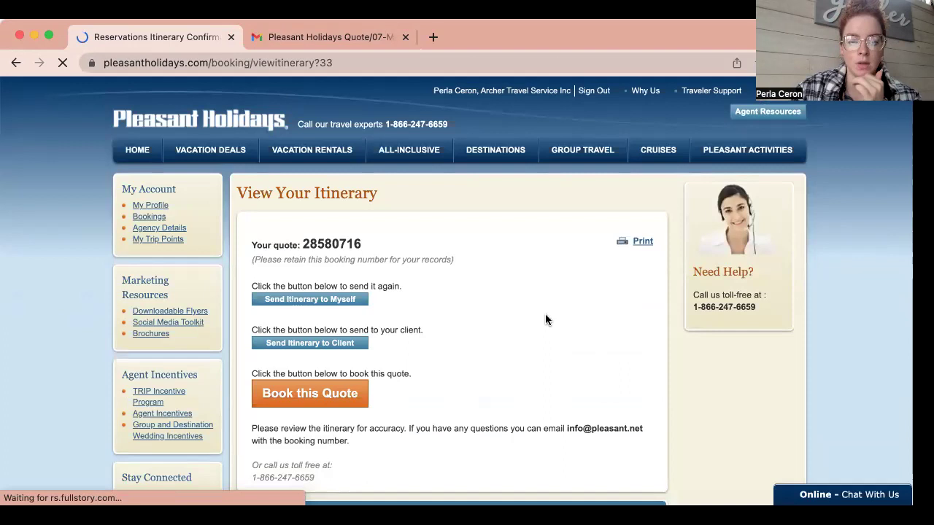
Review the quote's itinerary, compare it with the emailed PDF in Gmail, then Book this Quote.
{"action": "scroll", "coordinate": [546, 316], "scroll_direction": "down", "scroll_amount": 3}
{"action": "scroll", "coordinate": [546, 319], "scroll_direction": "up", "scroll_amount": 1}
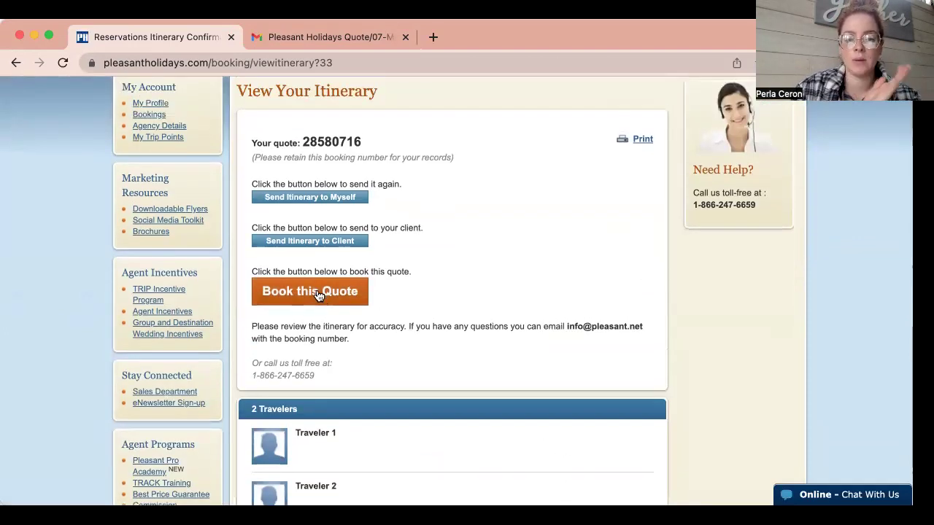
{"action": "scroll", "coordinate": [480, 212], "scroll_direction": "up", "scroll_amount": 2}
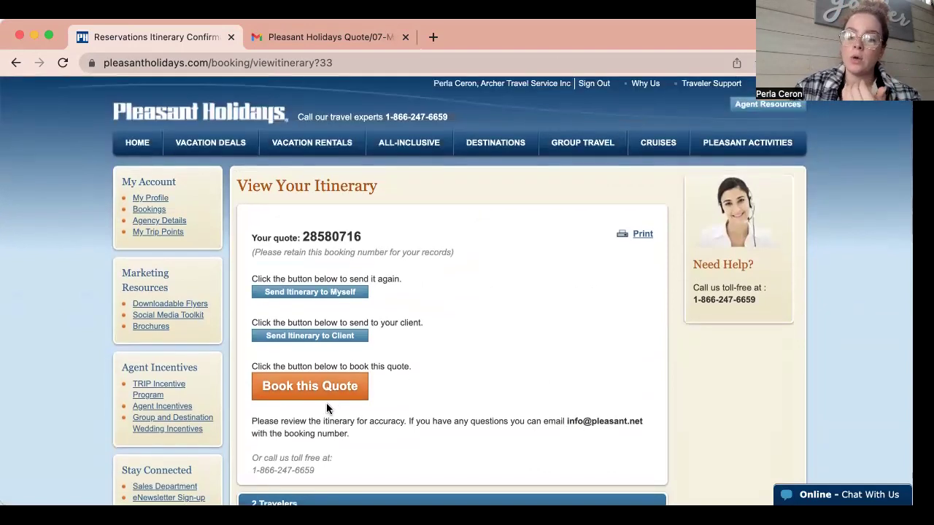
{"action": "scroll", "coordinate": [442, 318], "scroll_direction": "down", "scroll_amount": 3}
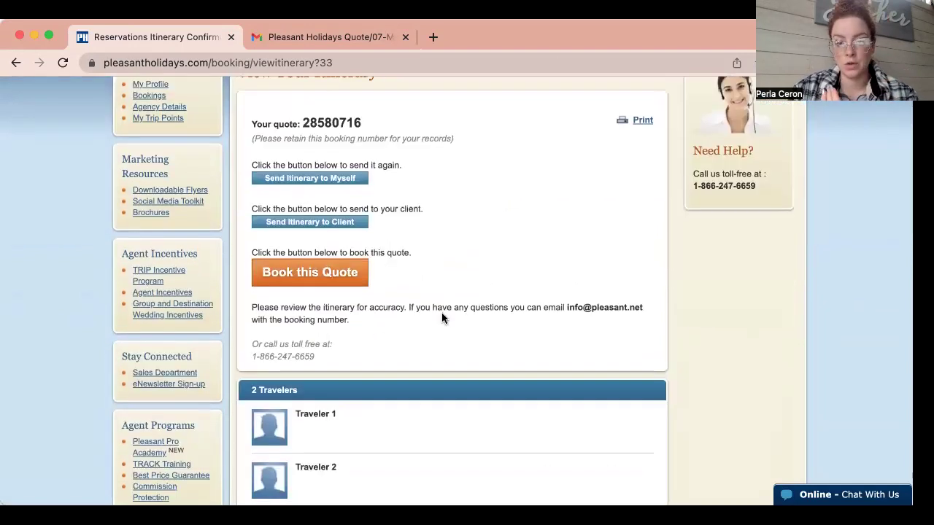
{"action": "left_click", "coordinate": [295, 44]}
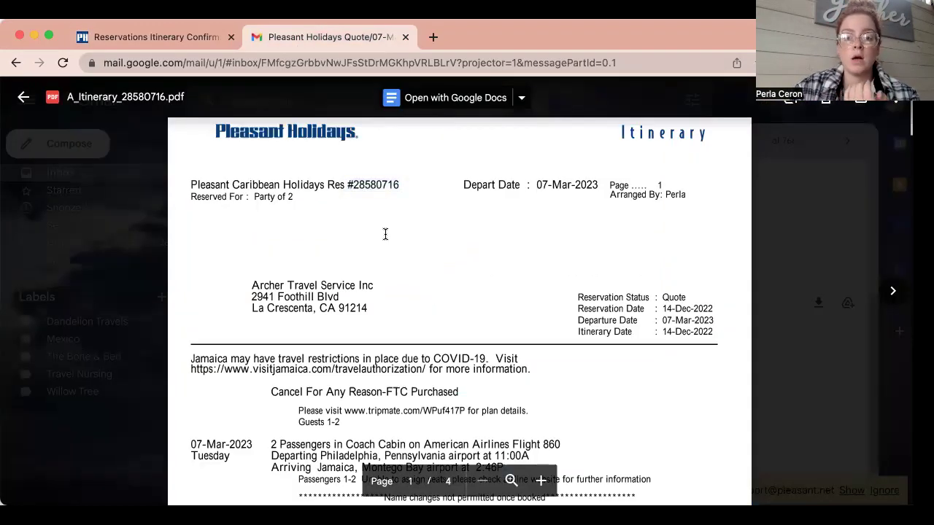
{"action": "left_click", "coordinate": [152, 36]}
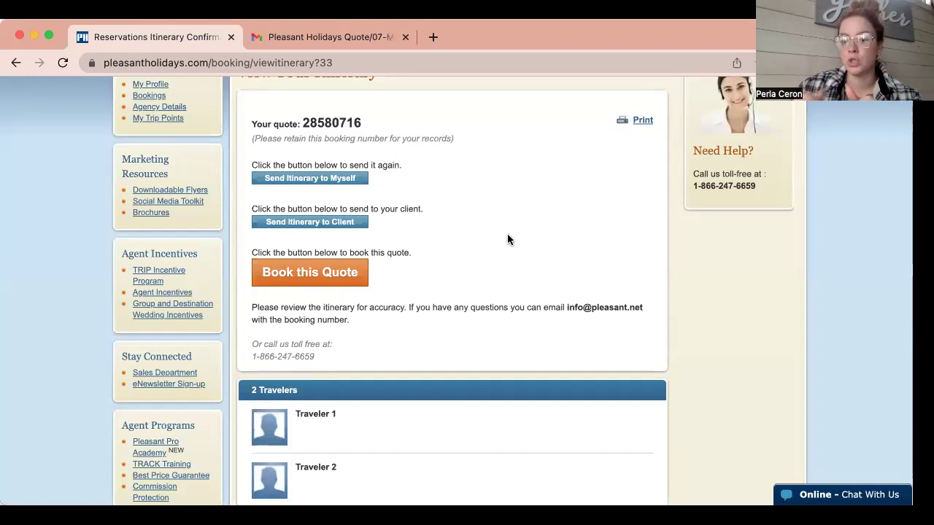
{"action": "left_click", "coordinate": [318, 272]}
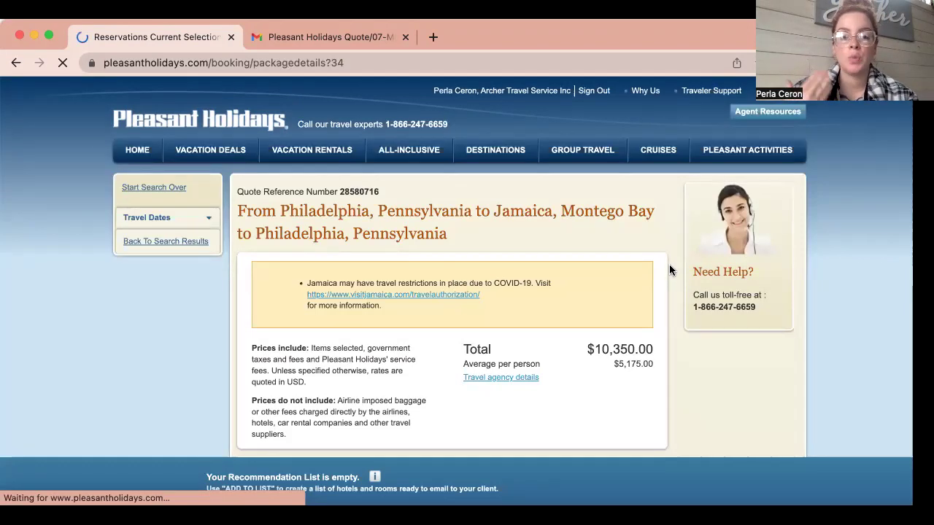
Review the package's flights and rooms, then continue booking this package.
{"action": "scroll", "coordinate": [670, 269], "scroll_direction": "down", "scroll_amount": 5}
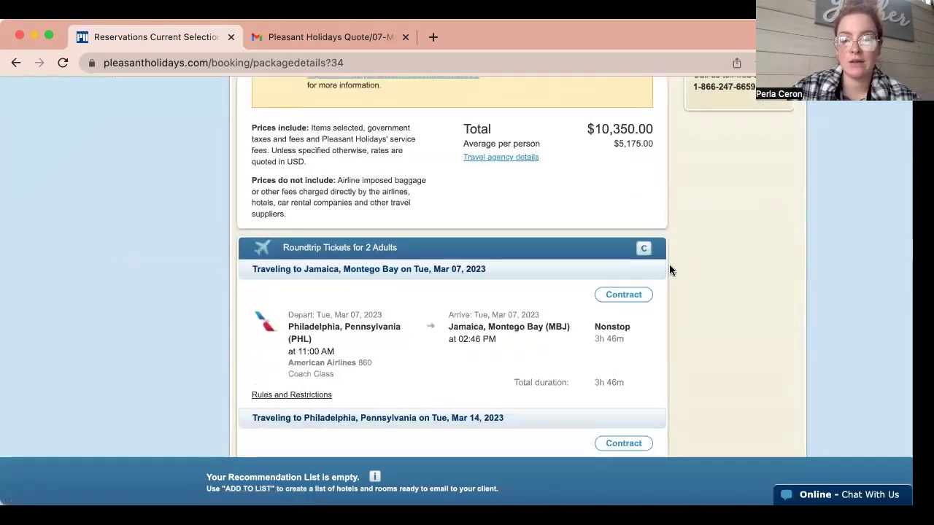
{"action": "scroll", "coordinate": [669, 262], "scroll_direction": "down", "scroll_amount": 3}
{"action": "scroll", "coordinate": [669, 259], "scroll_direction": "up", "scroll_amount": 1}
{"action": "scroll", "coordinate": [669, 260], "scroll_direction": "down", "scroll_amount": 3}
{"action": "scroll", "coordinate": [670, 259], "scroll_direction": "down", "scroll_amount": 10}
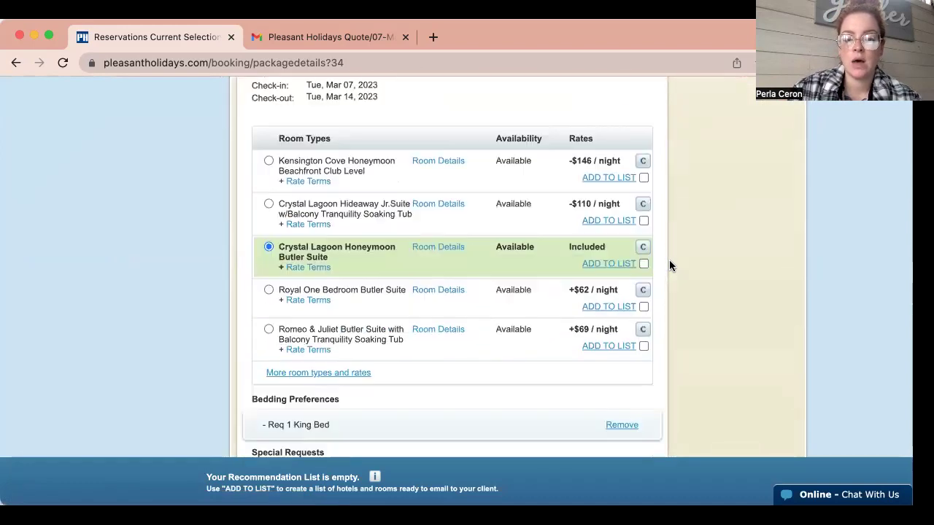
{"action": "scroll", "coordinate": [670, 260], "scroll_direction": "down", "scroll_amount": 5}
{"action": "scroll", "coordinate": [669, 260], "scroll_direction": "down", "scroll_amount": 4}
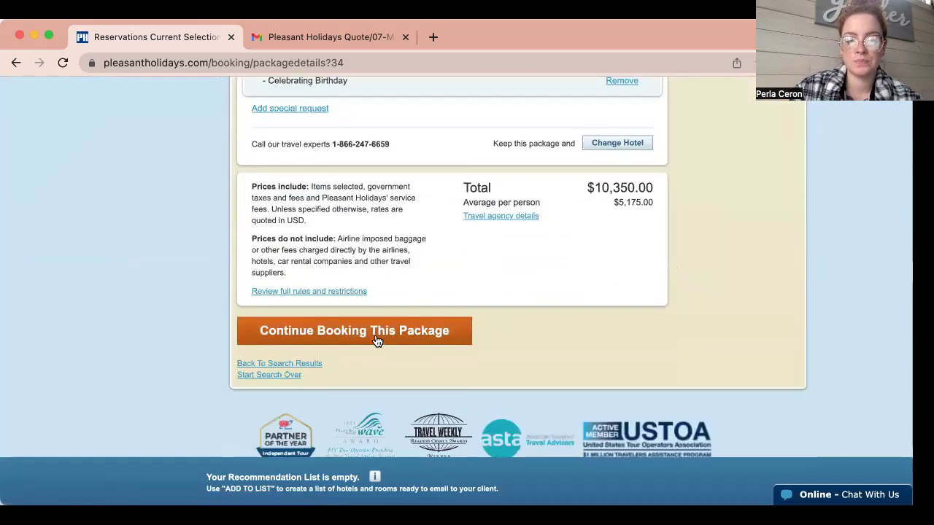
{"action": "left_click", "coordinate": [377, 339]}
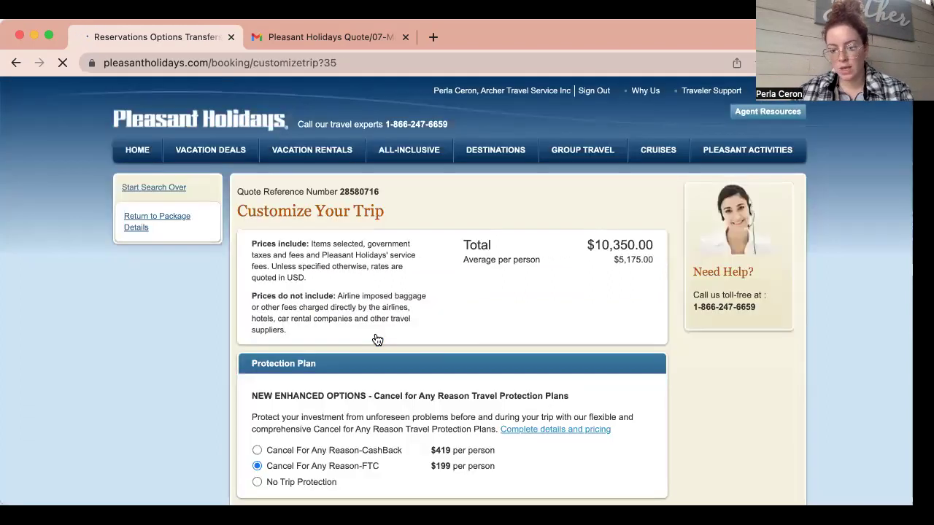
Scroll Customize Your Trip down to the bottom buttons, with FTC protection and private luxury transfers.
{"action": "scroll", "coordinate": [377, 339], "scroll_direction": "down", "scroll_amount": 4}
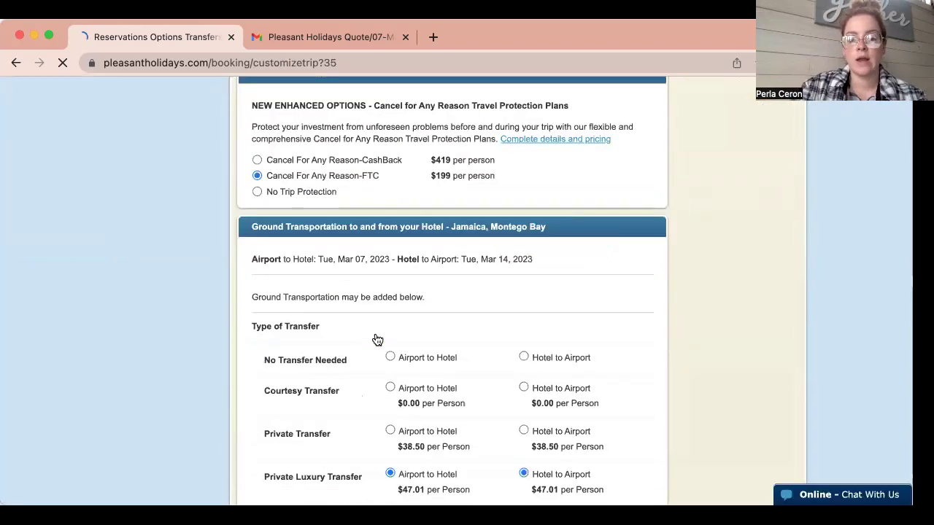
{"action": "scroll", "coordinate": [378, 339], "scroll_direction": "down", "scroll_amount": 4}
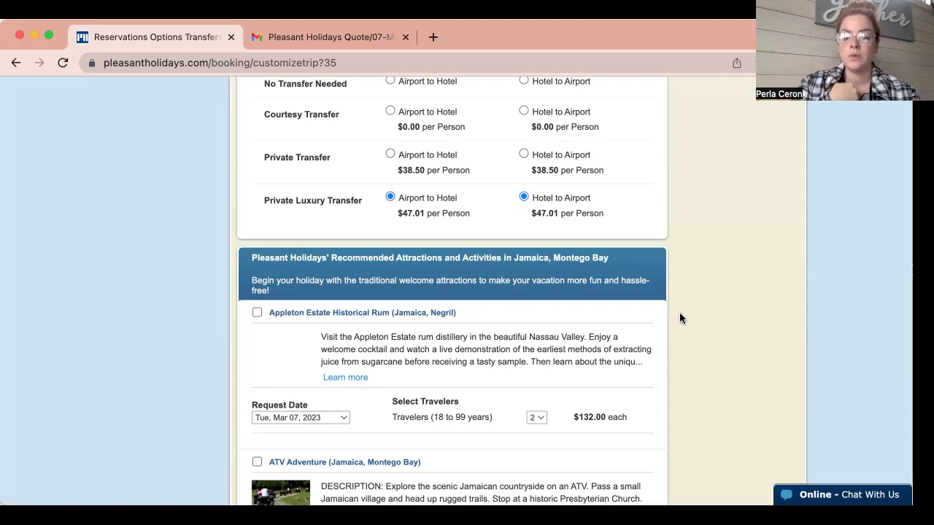
{"action": "scroll", "coordinate": [679, 318], "scroll_direction": "down", "scroll_amount": 10}
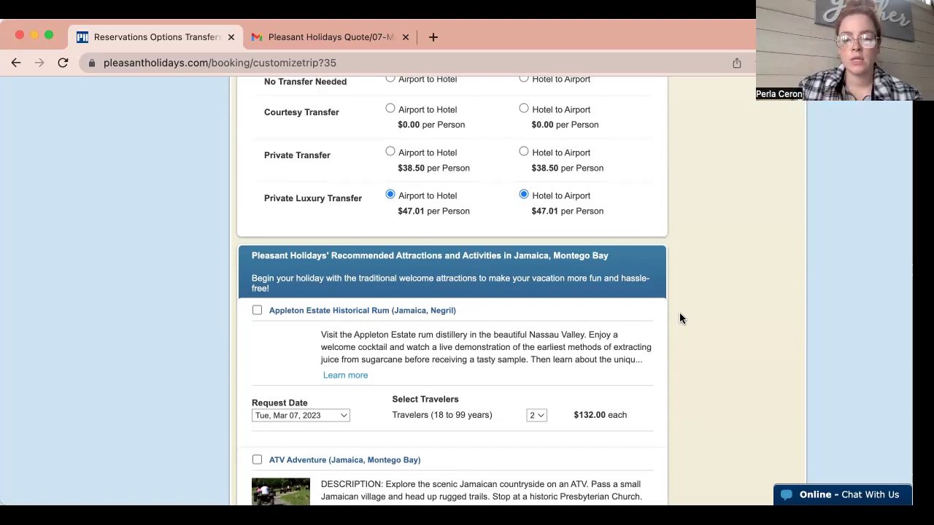
{"action": "scroll", "coordinate": [680, 318], "scroll_direction": "down", "scroll_amount": 6}
{"action": "scroll", "coordinate": [680, 318], "scroll_direction": "up", "scroll_amount": 2}
Continue past Customize Your Trip and look over the blank First and Second Passenger forms.
{"action": "left_click", "coordinate": [331, 194]}
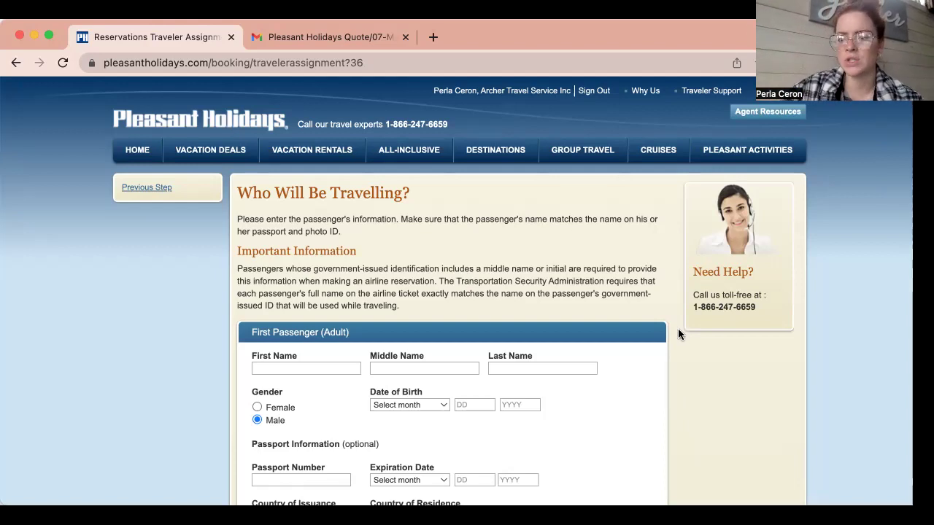
{"action": "scroll", "coordinate": [679, 334], "scroll_direction": "down", "scroll_amount": 5}
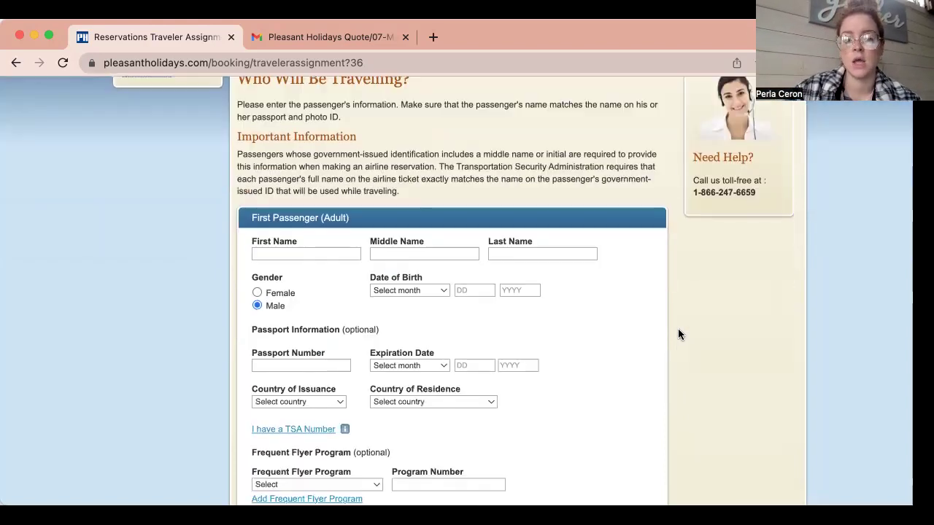
{"action": "scroll", "coordinate": [679, 335], "scroll_direction": "down", "scroll_amount": 15}
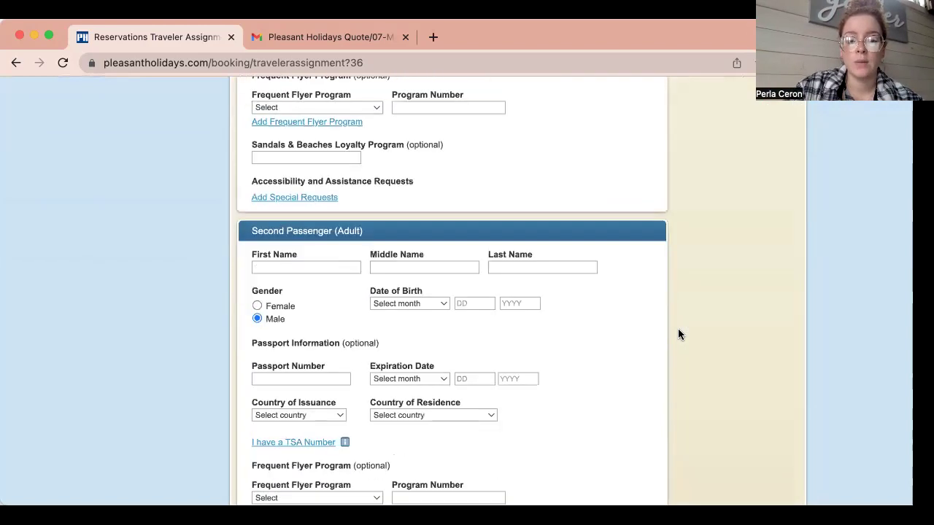
{"action": "scroll", "coordinate": [678, 334], "scroll_direction": "up", "scroll_amount": 15}
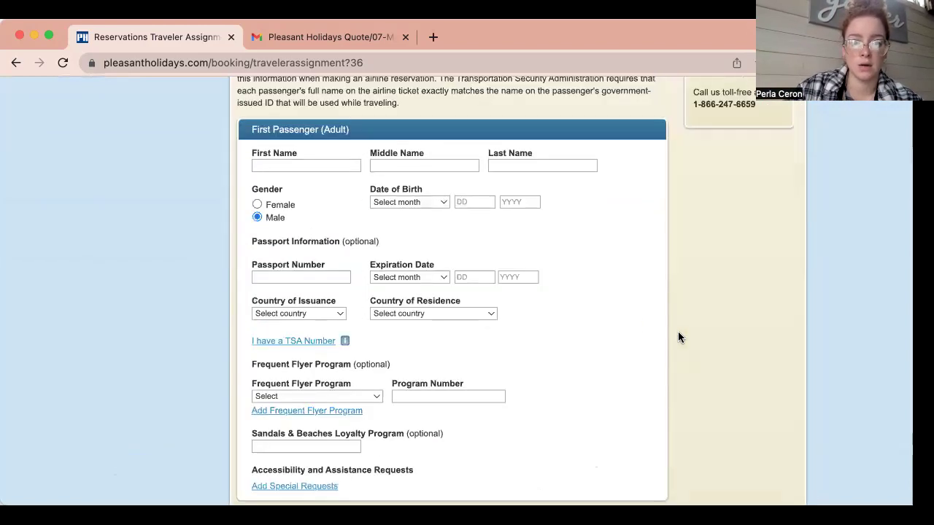
Enter the first passenger's first, middle and last names.
{"action": "left_click", "coordinate": [340, 164]}
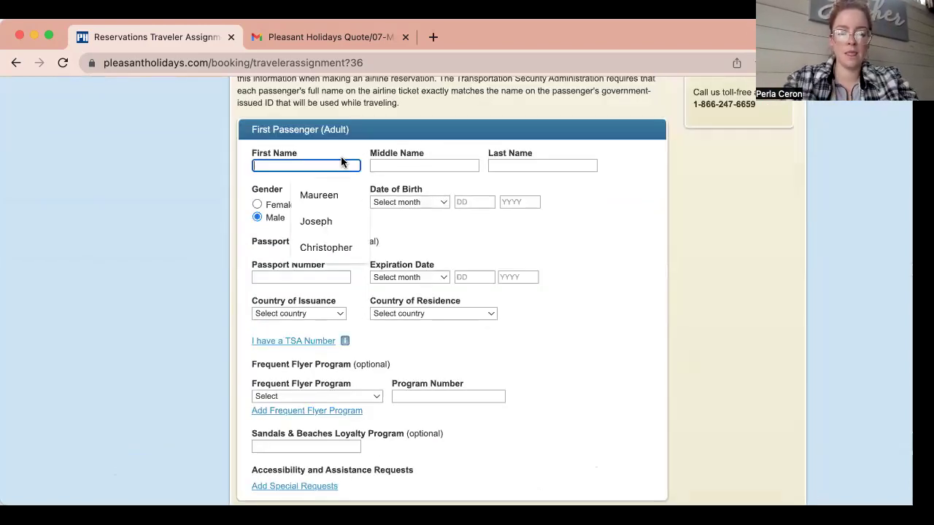
{"action": "key", "text": "Tab"}
{"action": "key", "text": "Tab"}
Set the first passenger's gender to Female and birth date to May 20, 1994.
{"action": "left_click", "coordinate": [282, 204]}
{"action": "left_click", "coordinate": [414, 202]}
{"action": "left_click", "coordinate": [417, 275]}
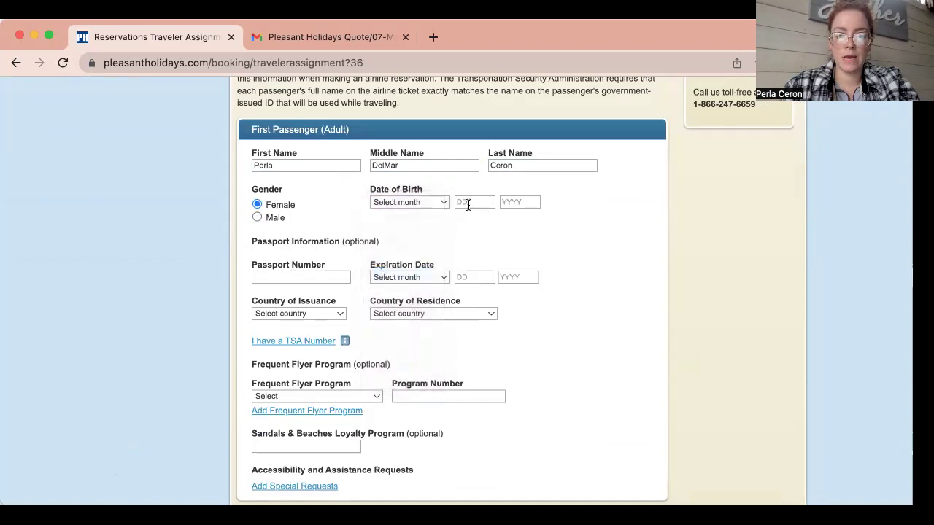
{"action": "left_click", "coordinate": [470, 202]}
{"action": "type", "text": "20"}
{"action": "key", "text": "Tab"}
{"action": "type", "text": "1994"}
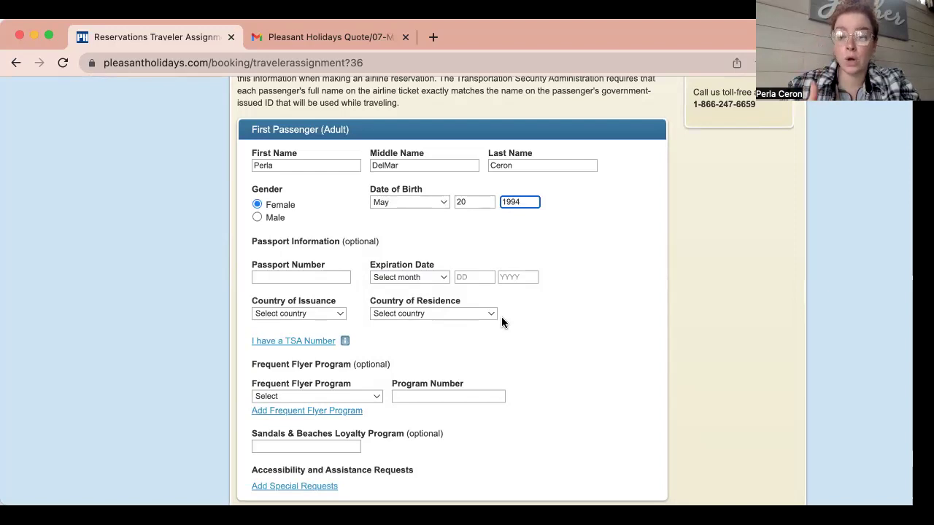
{"action": "left_click_drag", "start_coordinate": [379, 241], "coordinate": [342, 235]}
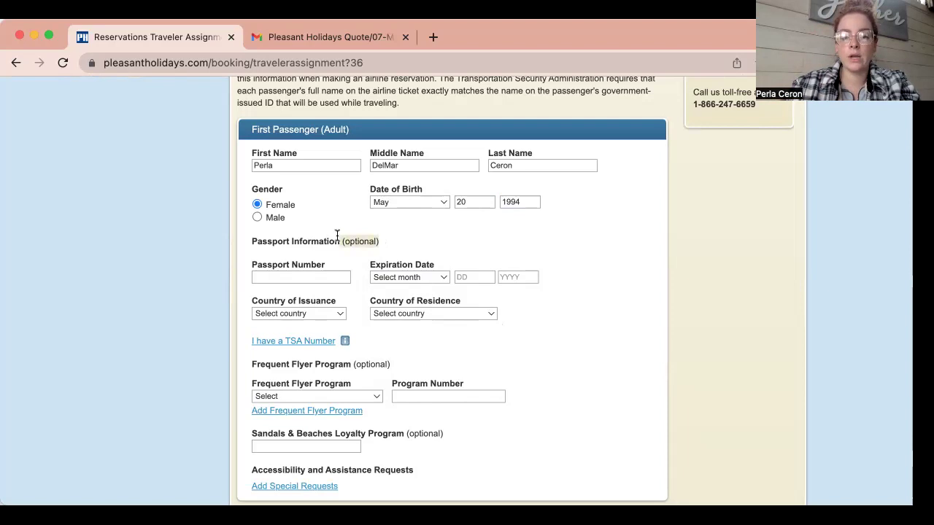
{"action": "left_click", "coordinate": [406, 236]}
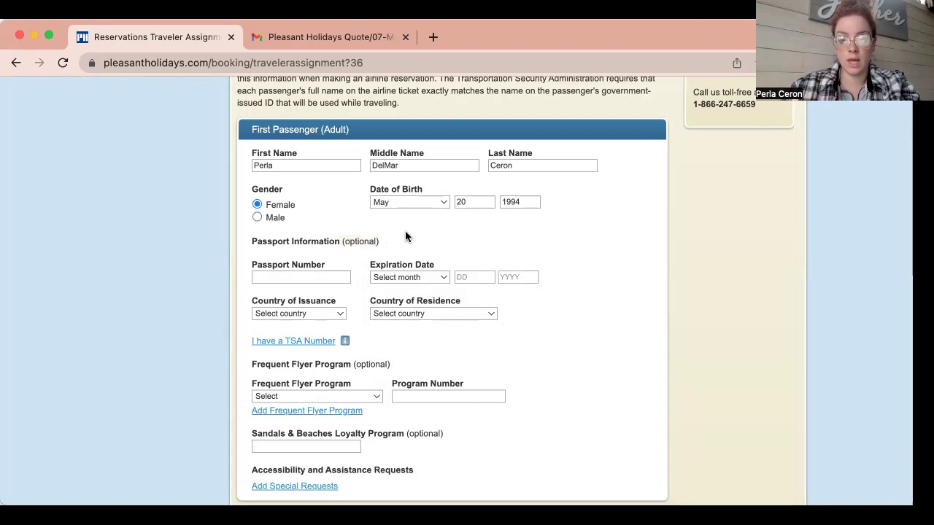
Choose American Airlines as the first passenger's frequent flyer program.
{"action": "scroll", "coordinate": [406, 235], "scroll_direction": "down", "scroll_amount": 3}
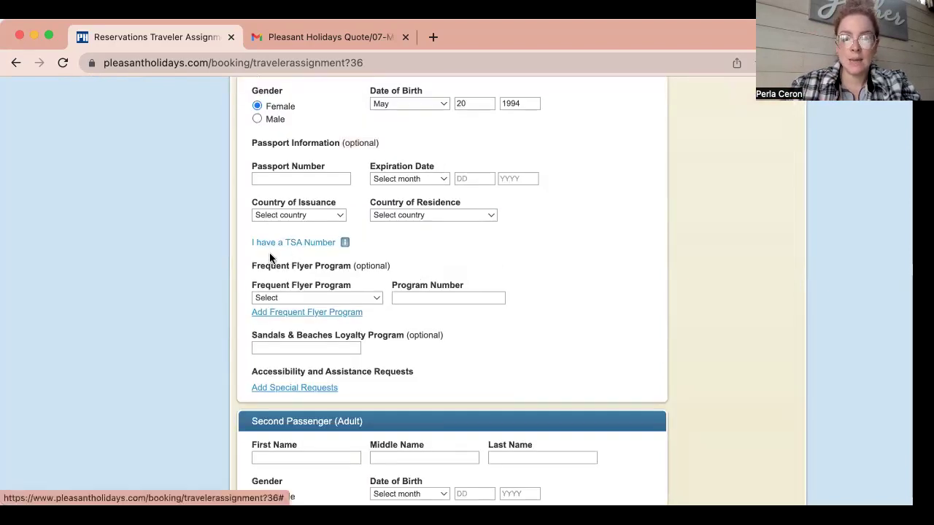
{"action": "left_click", "coordinate": [361, 298]}
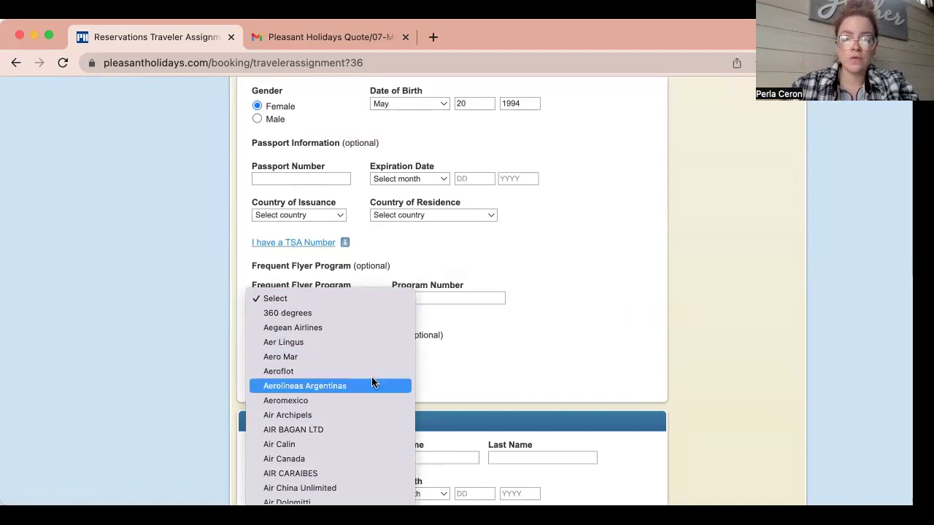
{"action": "scroll", "coordinate": [372, 377], "scroll_direction": "down", "scroll_amount": 5}
{"action": "scroll", "coordinate": [324, 486], "scroll_direction": "down", "scroll_amount": 3}
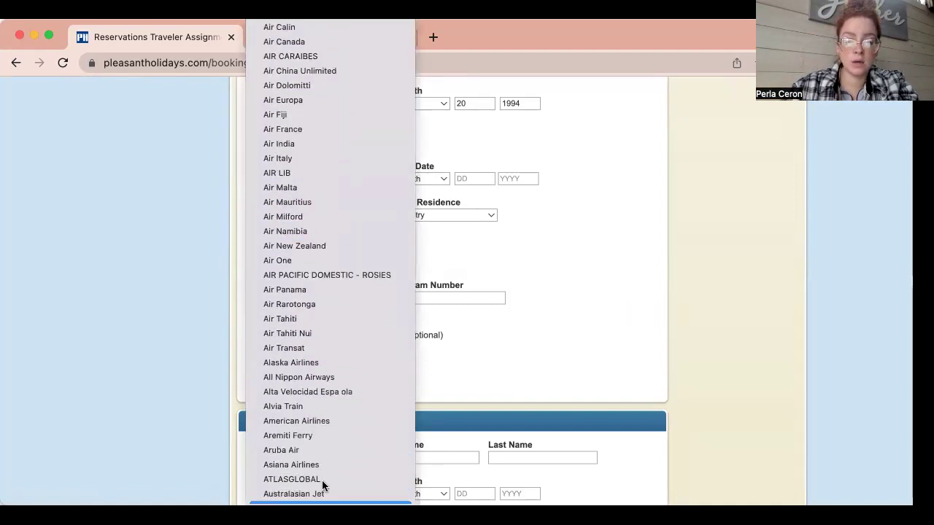
{"action": "left_click", "coordinate": [295, 295]}
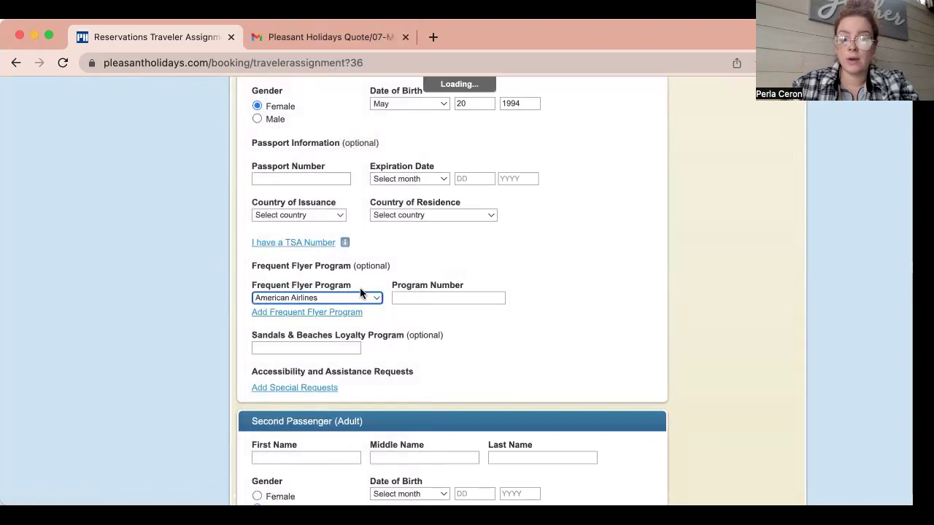
{"action": "scroll", "coordinate": [452, 277], "scroll_direction": "down", "scroll_amount": 3}
{"action": "left_click", "coordinate": [340, 244]}
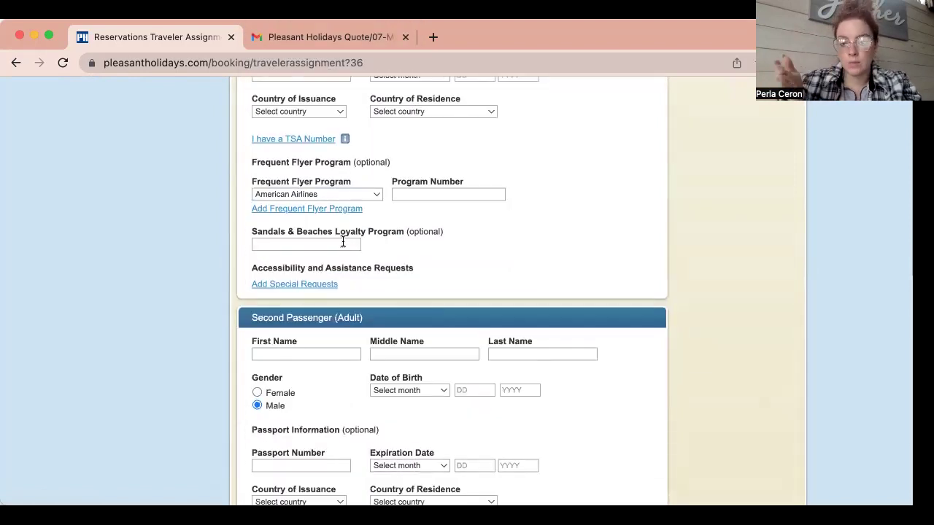
{"action": "scroll", "coordinate": [343, 243], "scroll_direction": "down", "scroll_amount": 1}
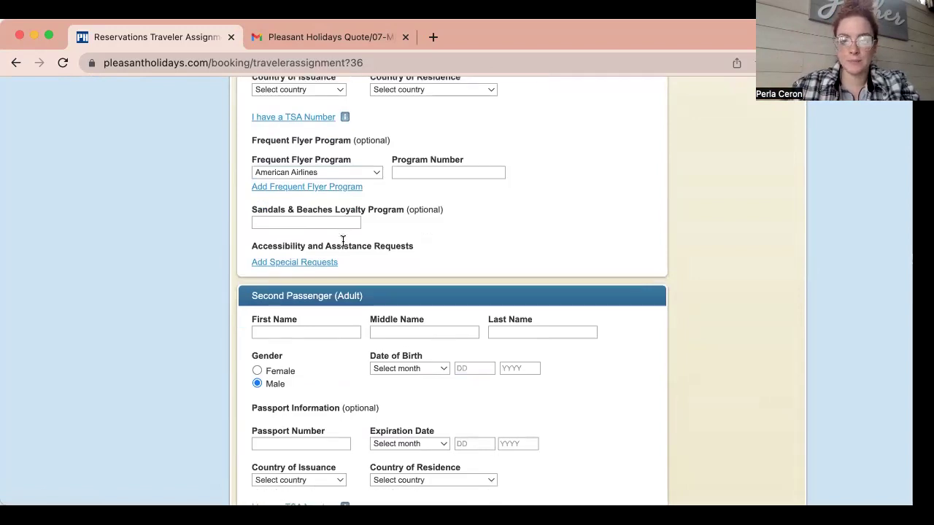
Add and save Honeymoon Couple and Repeat Customer special requests.
{"action": "left_click", "coordinate": [296, 264]}
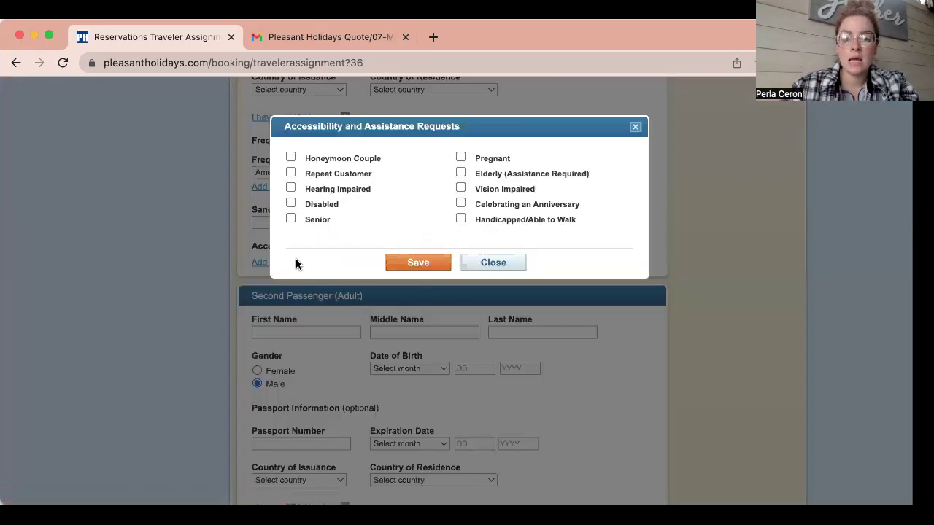
{"action": "left_click", "coordinate": [290, 158]}
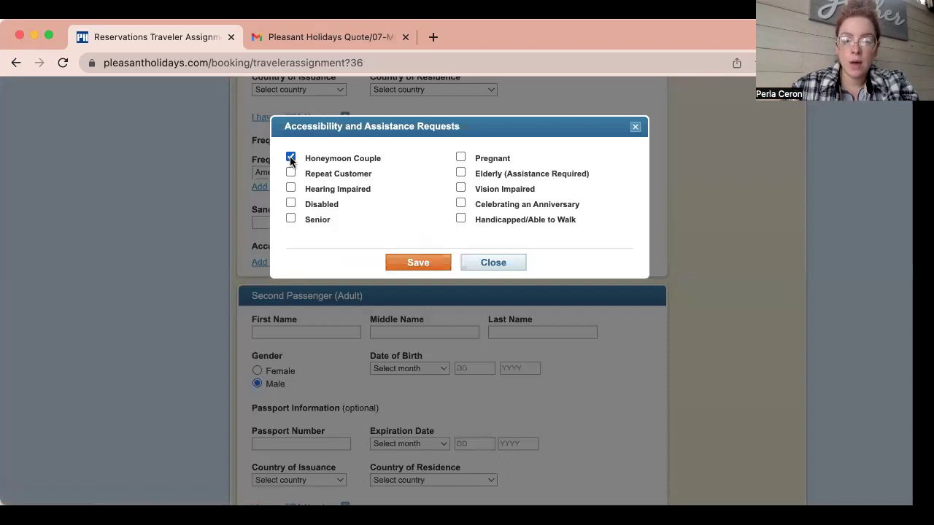
{"action": "left_click", "coordinate": [290, 172]}
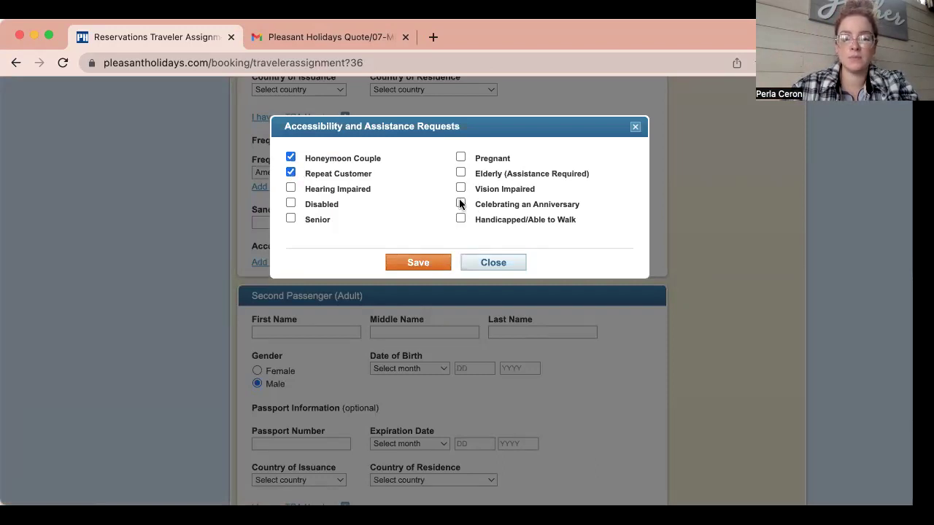
{"action": "left_click", "coordinate": [413, 264]}
Enter the second passenger's first, middle and last names.
{"action": "scroll", "coordinate": [411, 265], "scroll_direction": "down", "scroll_amount": 4}
{"action": "left_click", "coordinate": [311, 251]}
{"action": "key", "text": "Tab"}
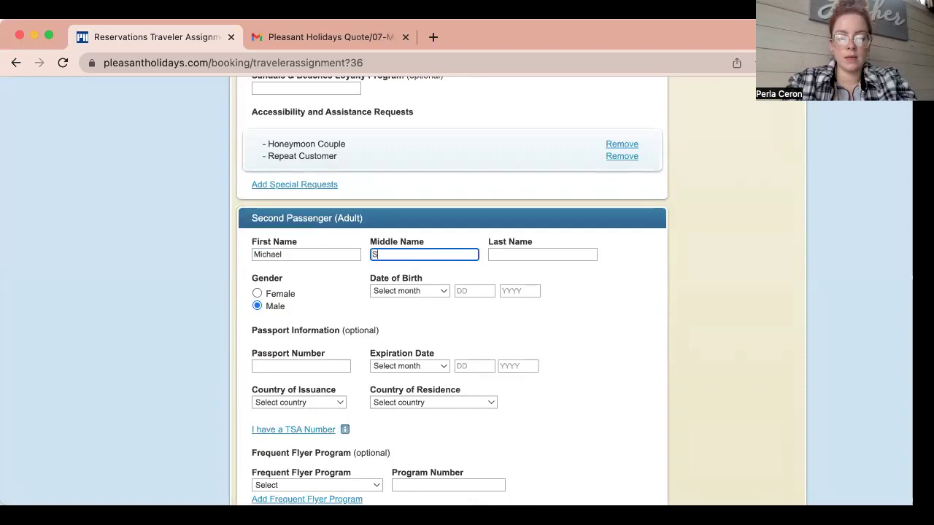
{"action": "key", "text": "Tab"}
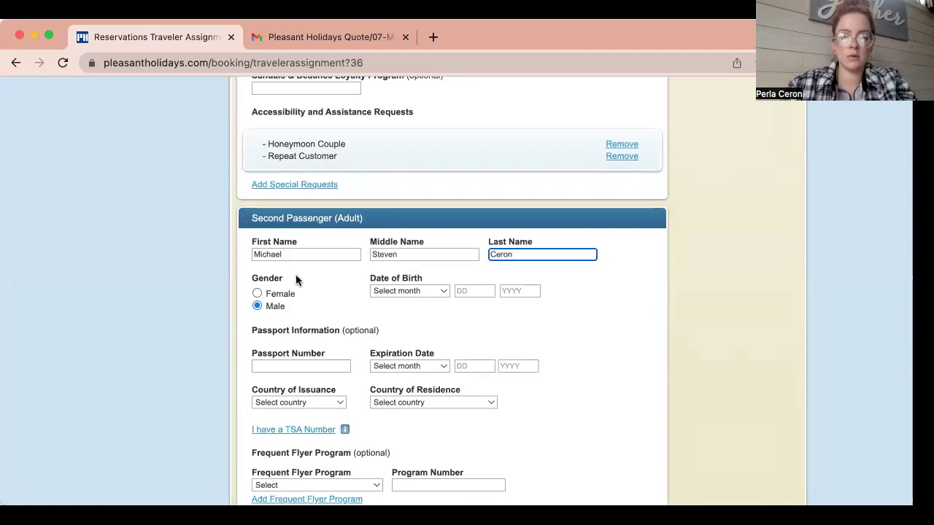
Set the second passenger's birth date to November 15, 1990 and try continuing to payment.
{"action": "left_click", "coordinate": [424, 289]}
{"action": "left_click", "coordinate": [465, 326]}
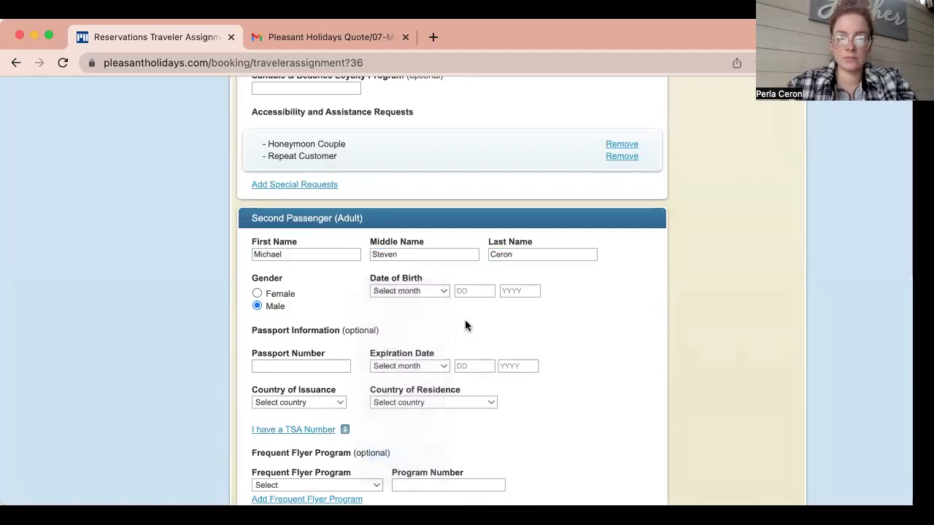
{"action": "left_click", "coordinate": [464, 291]}
{"action": "type", "text": "15"}
{"action": "key", "text": "Tab"}
{"action": "type", "text": "1990"}
{"action": "scroll", "coordinate": [334, 356], "scroll_direction": "down", "scroll_amount": 5}
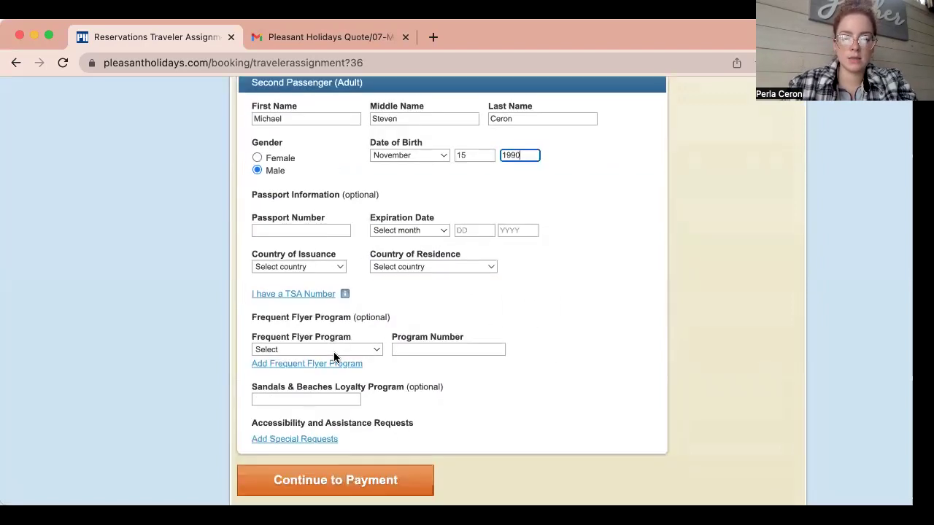
{"action": "left_click", "coordinate": [369, 444]}
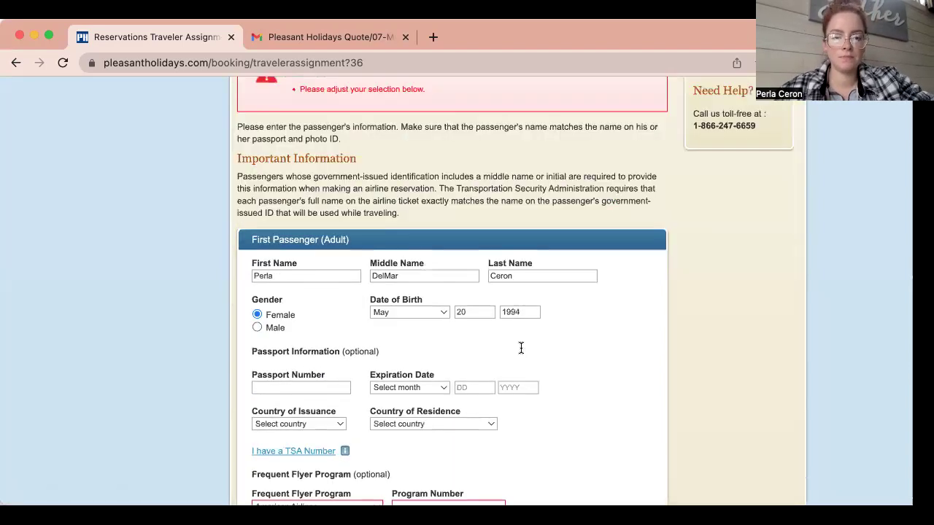
Reset the first passenger's frequent flyer program to Select and continue to payment.
{"action": "scroll", "coordinate": [520, 352], "scroll_direction": "down", "scroll_amount": 3}
{"action": "scroll", "coordinate": [520, 353], "scroll_direction": "down", "scroll_amount": 4}
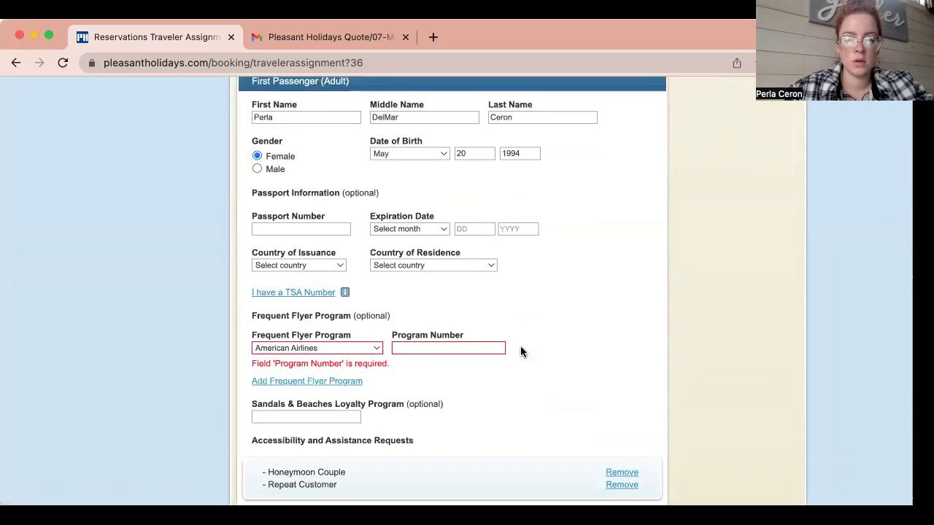
{"action": "left_click", "coordinate": [344, 334]}
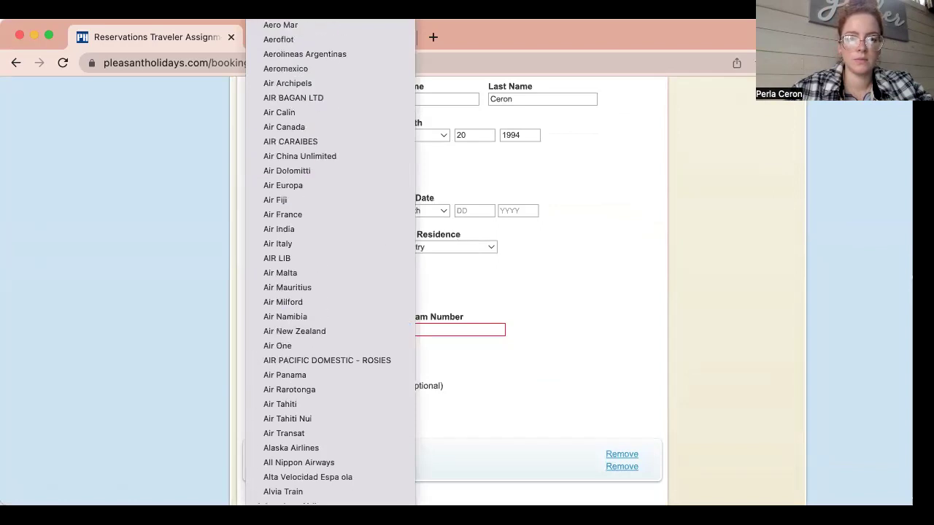
{"action": "left_click", "coordinate": [248, 274]}
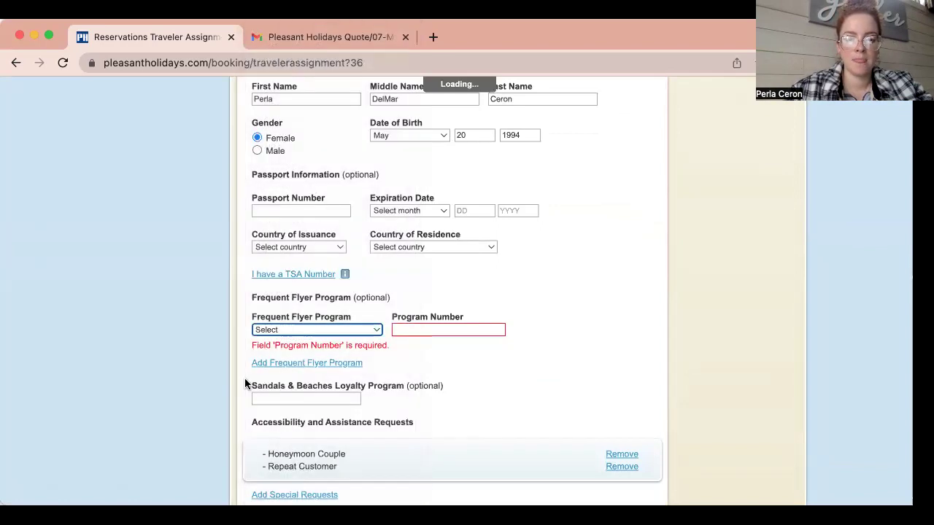
{"action": "scroll", "coordinate": [244, 378], "scroll_direction": "down", "scroll_amount": 7}
{"action": "scroll", "coordinate": [244, 382], "scroll_direction": "down", "scroll_amount": 1}
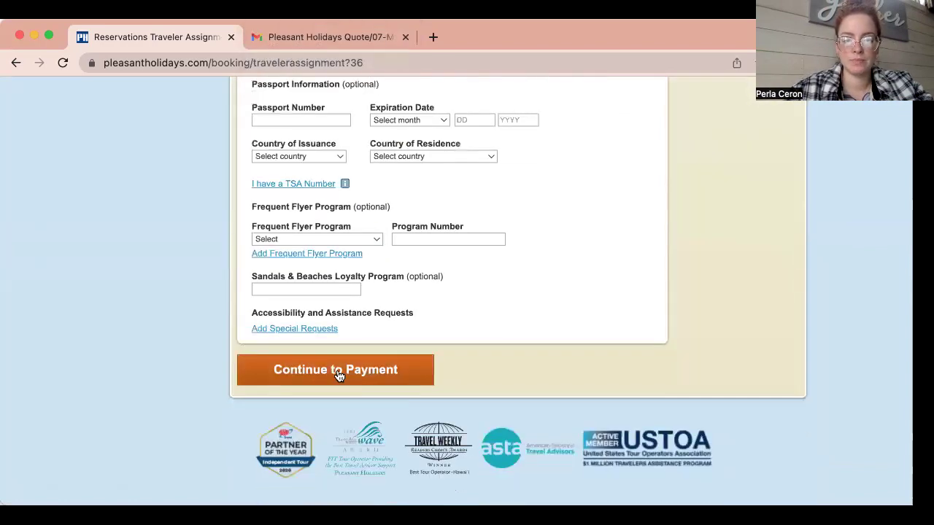
{"action": "left_click", "coordinate": [338, 374]}
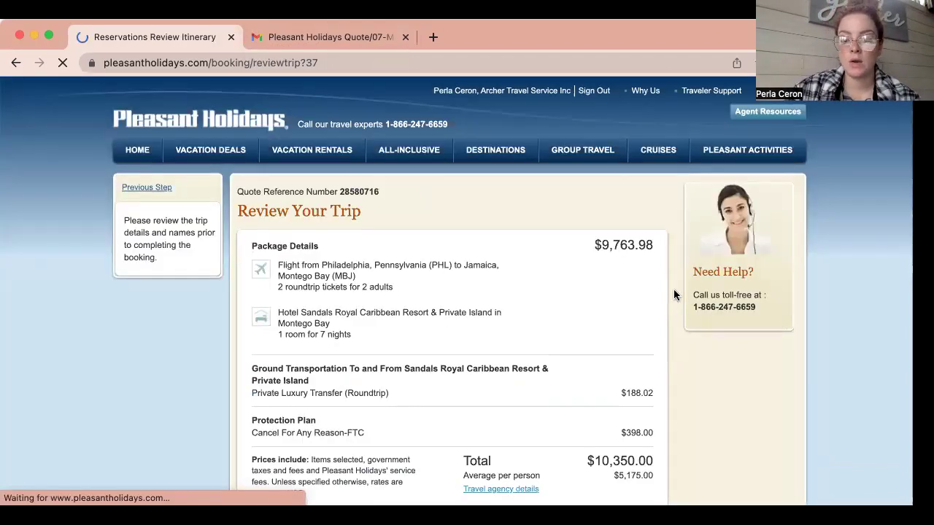
Scroll through the Review Itinerary page listing both travellers on the flights and hotel.
{"action": "scroll", "coordinate": [674, 292], "scroll_direction": "down", "scroll_amount": 2}
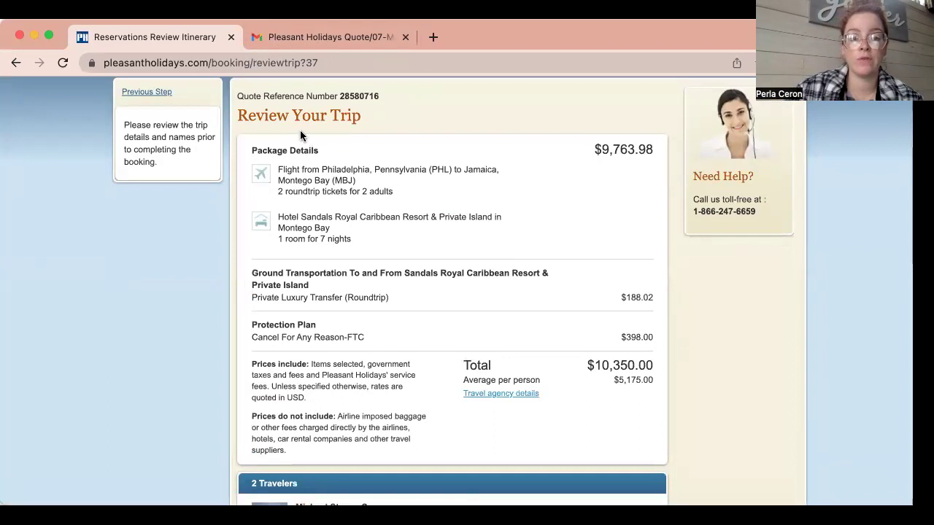
{"action": "scroll", "coordinate": [227, 350], "scroll_direction": "down", "scroll_amount": 4}
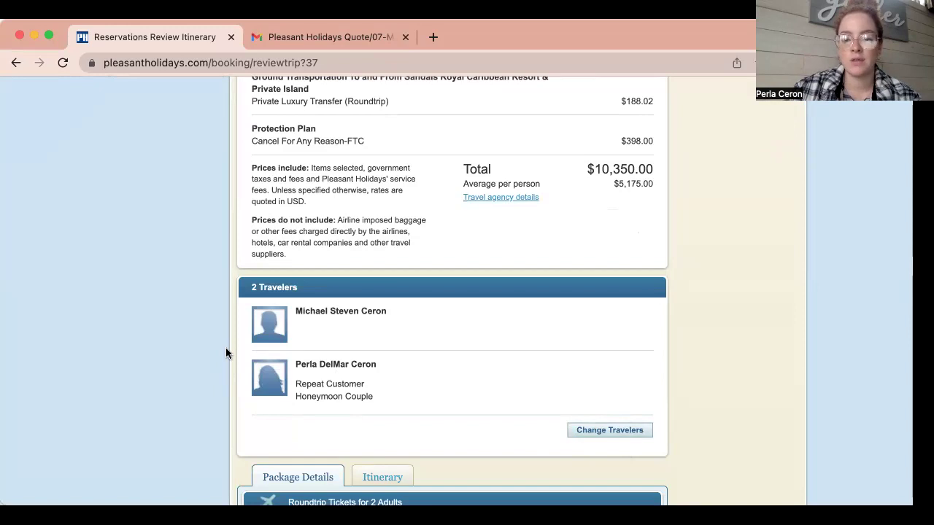
{"action": "scroll", "coordinate": [225, 348], "scroll_direction": "down", "scroll_amount": 5}
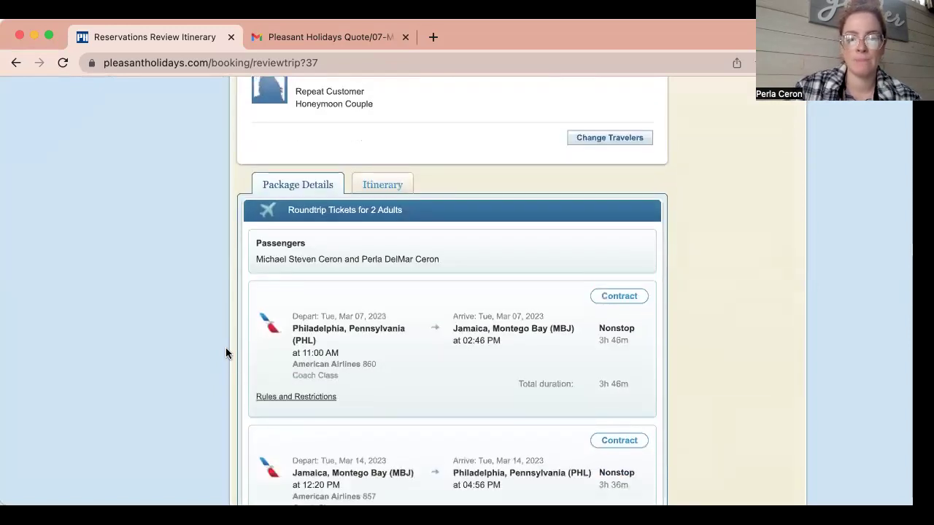
{"action": "scroll", "coordinate": [225, 354], "scroll_direction": "down", "scroll_amount": 3}
{"action": "scroll", "coordinate": [226, 351], "scroll_direction": "up", "scroll_amount": 1}
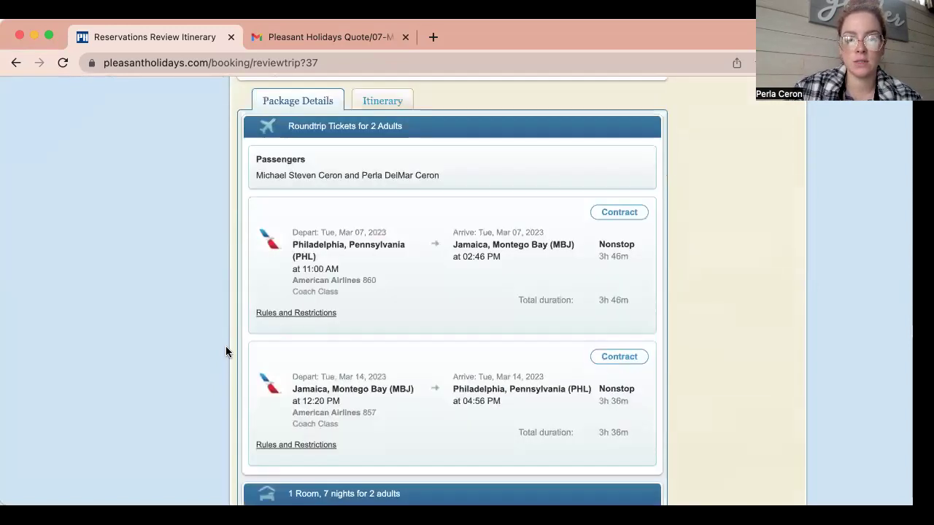
{"action": "scroll", "coordinate": [225, 352], "scroll_direction": "up", "scroll_amount": 1}
Look through the trip's day-by-day itinerary view.
{"action": "left_click", "coordinate": [386, 133]}
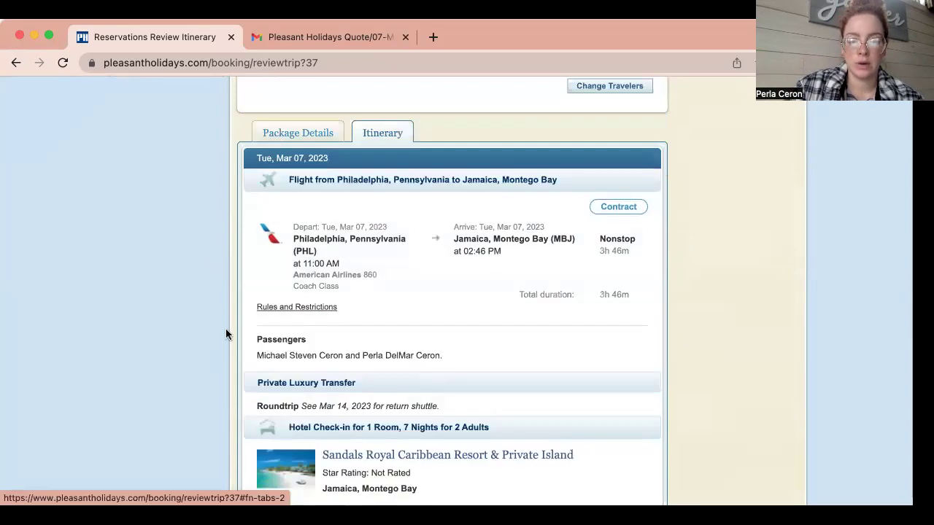
{"action": "scroll", "coordinate": [227, 349], "scroll_direction": "down", "scroll_amount": 5}
{"action": "scroll", "coordinate": [226, 349], "scroll_direction": "up", "scroll_amount": 3}
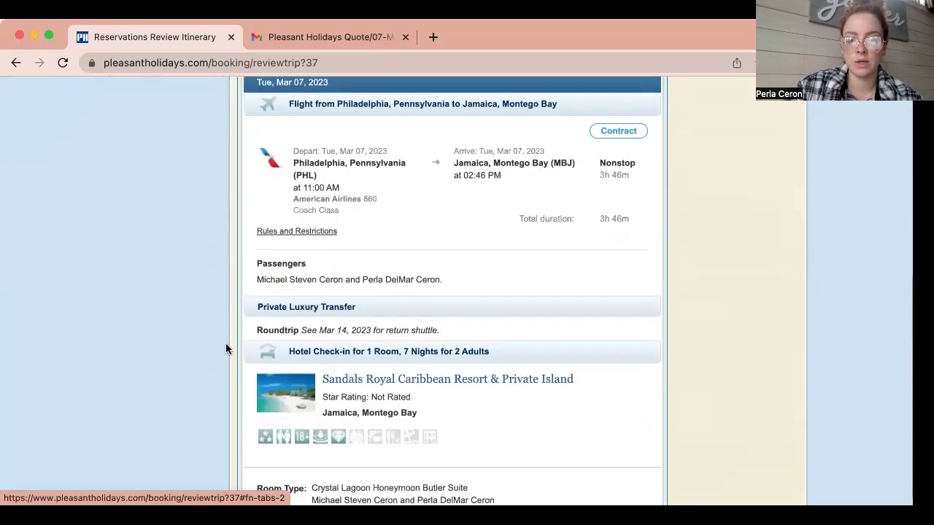
{"action": "scroll", "coordinate": [226, 349], "scroll_direction": "up", "scroll_amount": 1}
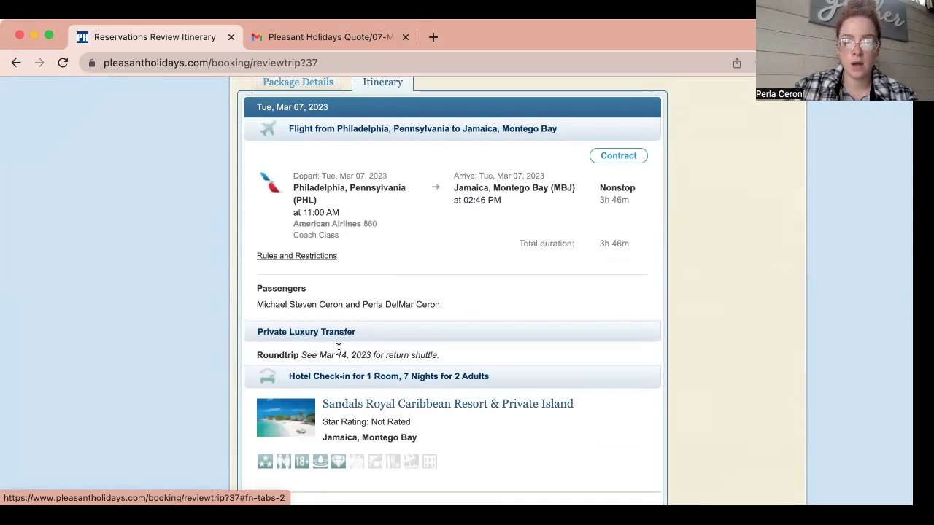
{"action": "scroll", "coordinate": [462, 460], "scroll_direction": "down", "scroll_amount": 10}
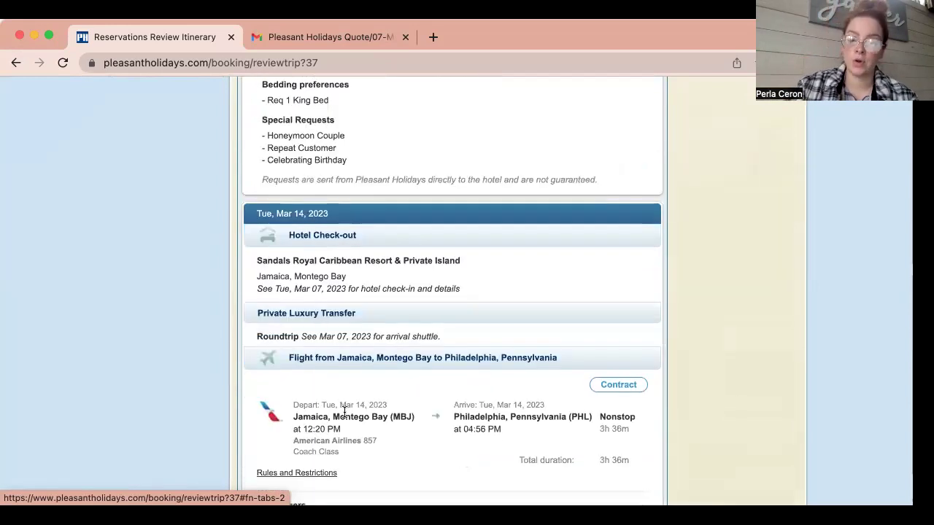
{"action": "scroll", "coordinate": [344, 415], "scroll_direction": "down", "scroll_amount": 1}
{"action": "scroll", "coordinate": [345, 415], "scroll_direction": "up", "scroll_amount": 15}
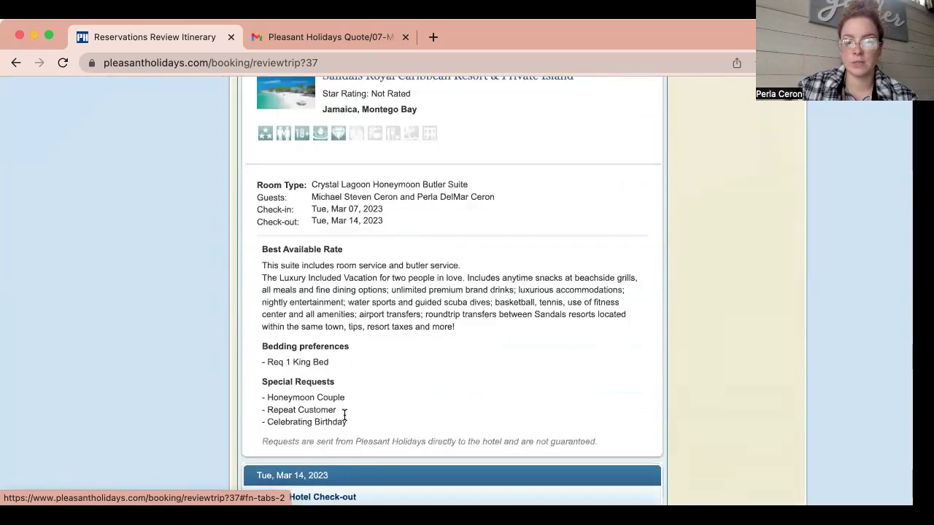
Switch back to Package Details and scroll down to Package Rules and Restrictions.
{"action": "left_click", "coordinate": [324, 194]}
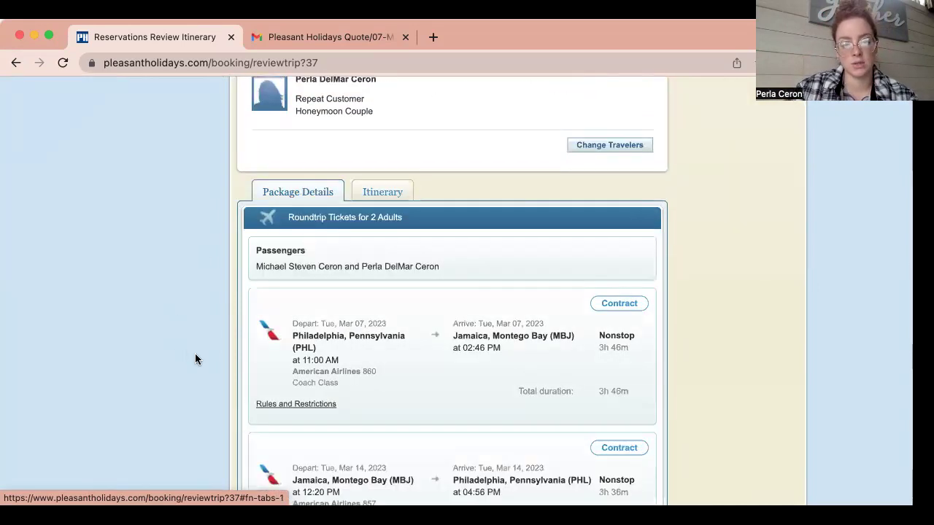
{"action": "scroll", "coordinate": [196, 353], "scroll_direction": "down", "scroll_amount": 5}
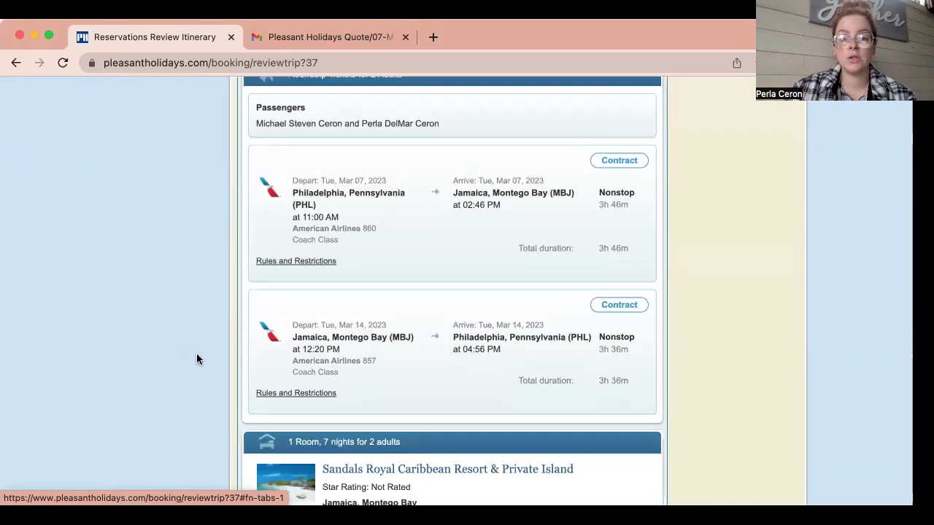
{"action": "scroll", "coordinate": [197, 353], "scroll_direction": "up", "scroll_amount": 1}
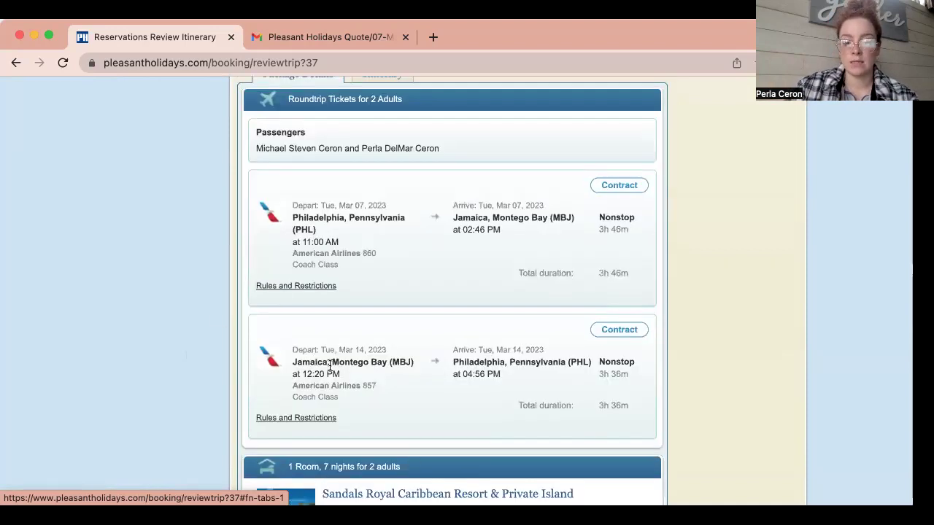
{"action": "scroll", "coordinate": [328, 359], "scroll_direction": "down", "scroll_amount": 10}
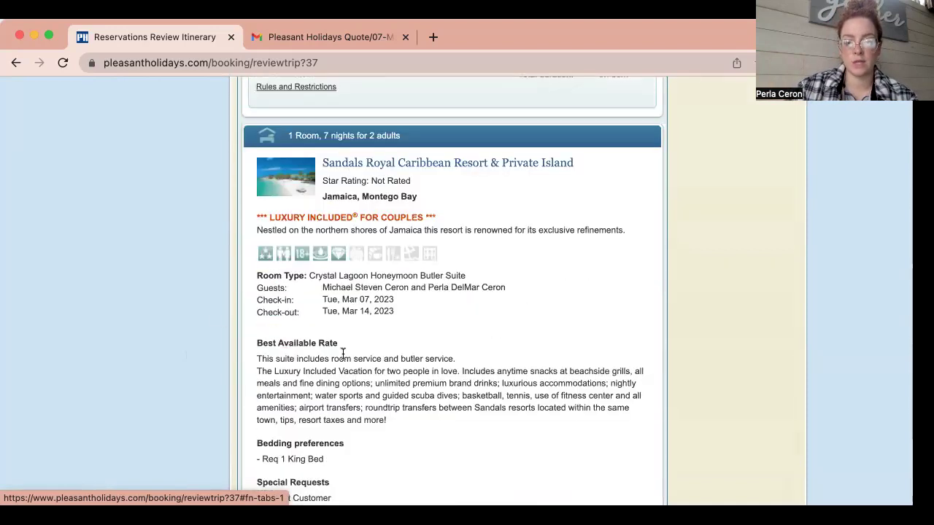
{"action": "scroll", "coordinate": [342, 350], "scroll_direction": "down", "scroll_amount": 11}
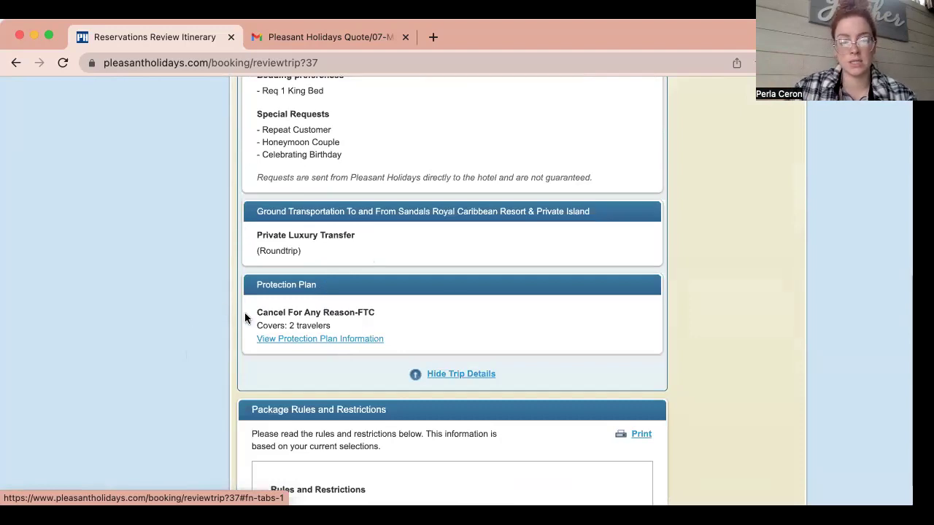
{"action": "scroll", "coordinate": [245, 318], "scroll_direction": "down", "scroll_amount": 8}
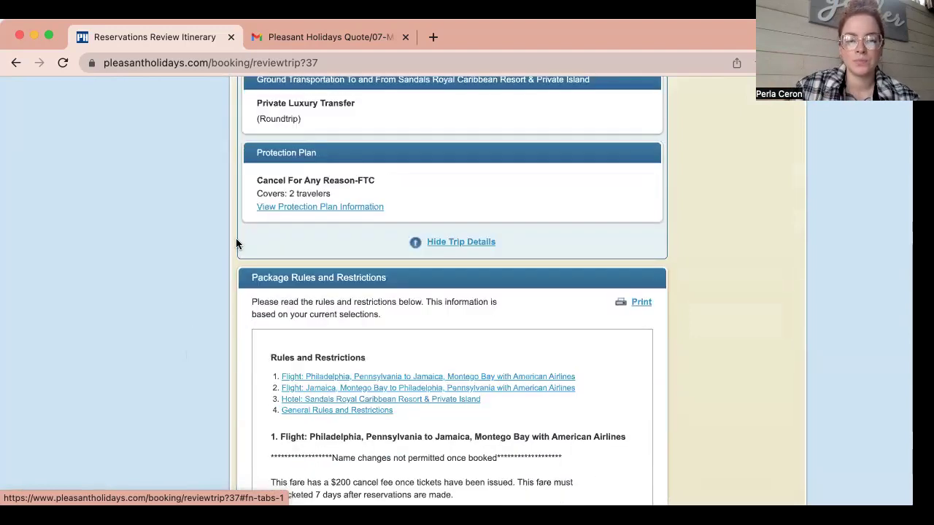
Highlight the $200 flight cancel fee rule, then clear the selection and scroll to hotel rules.
{"action": "scroll", "coordinate": [231, 205], "scroll_direction": "down", "scroll_amount": 1}
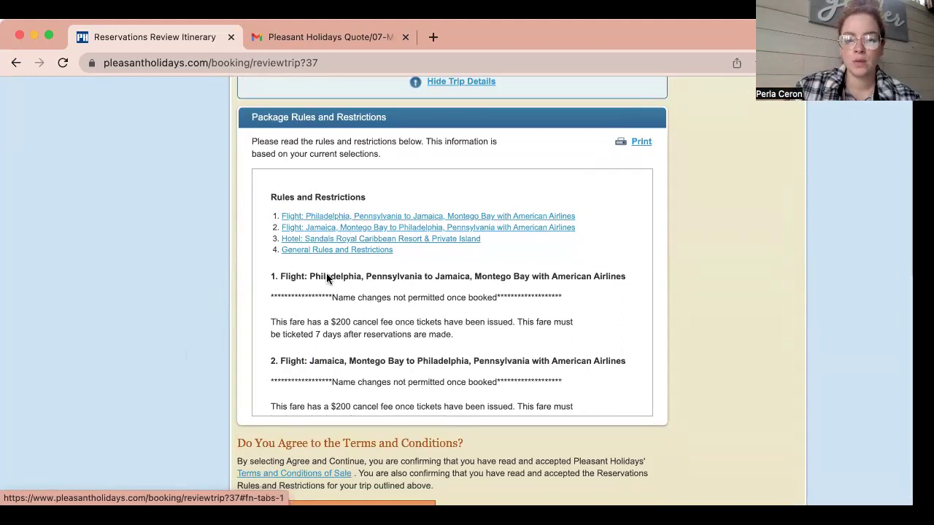
{"action": "left_click_drag", "start_coordinate": [324, 323], "coordinate": [482, 326]}
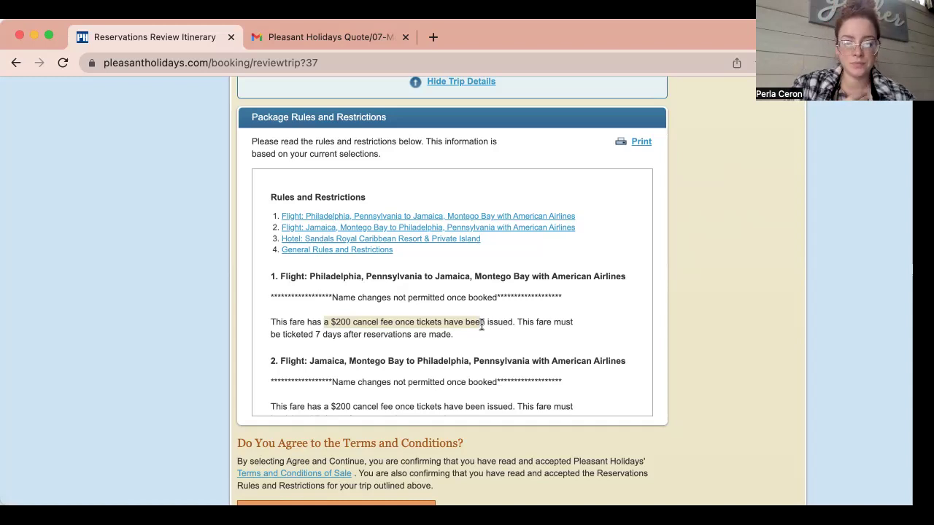
{"action": "scroll", "coordinate": [480, 324], "scroll_direction": "down", "scroll_amount": 3}
{"action": "left_click_drag", "start_coordinate": [290, 303], "coordinate": [455, 320]}
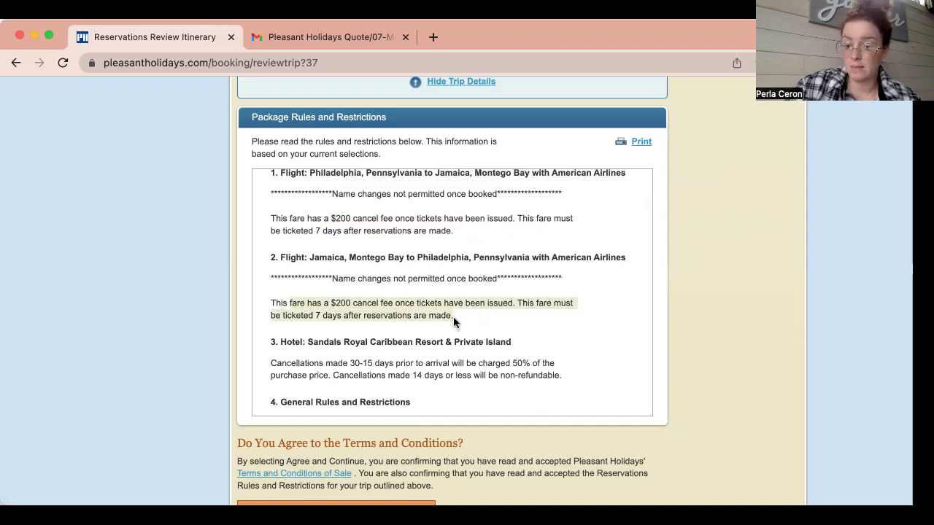
{"action": "left_click", "coordinate": [442, 299]}
Highlight and review the hotel cancellation terms in the package rules.
{"action": "scroll", "coordinate": [442, 299], "scroll_direction": "down", "scroll_amount": 2}
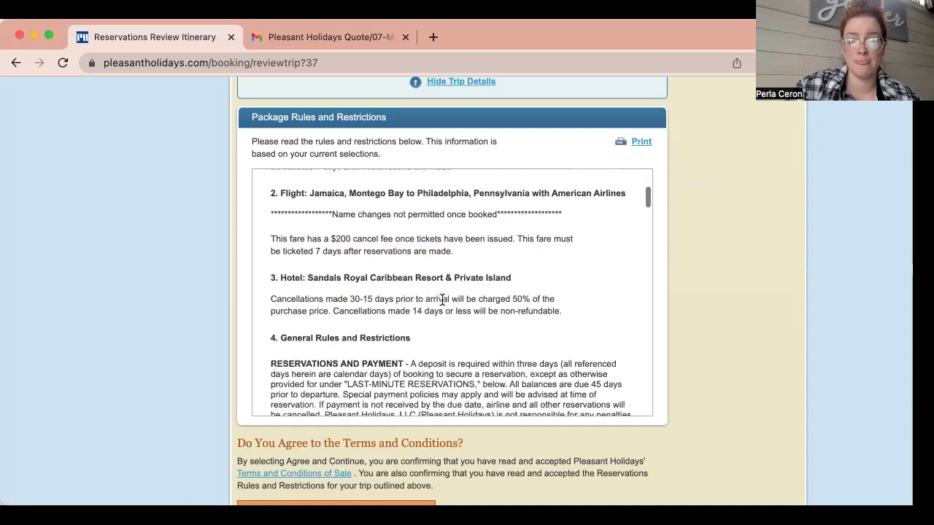
{"action": "left_click_drag", "start_coordinate": [262, 295], "coordinate": [416, 313]}
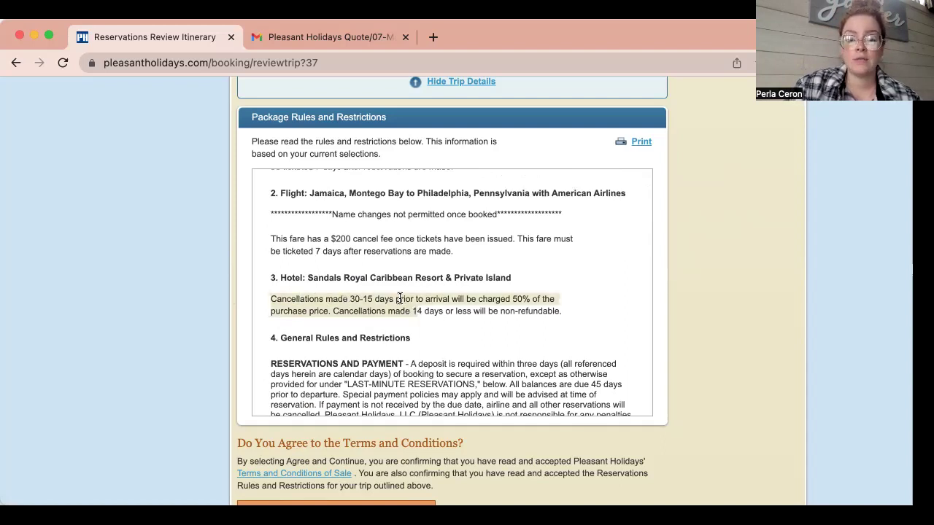
{"action": "left_click", "coordinate": [568, 314]}
{"action": "scroll", "coordinate": [568, 315], "scroll_direction": "down", "scroll_amount": 3}
{"action": "scroll", "coordinate": [568, 315], "scroll_direction": "up", "scroll_amount": 4}
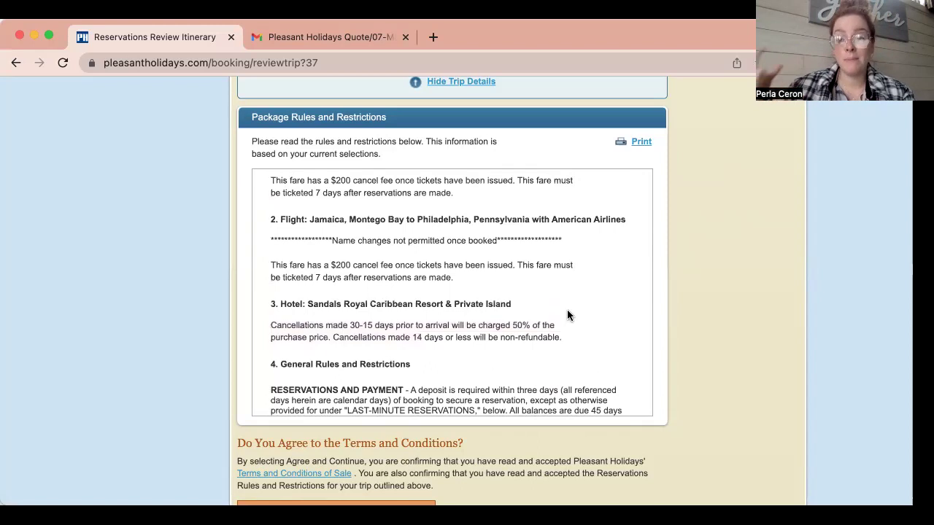
{"action": "scroll", "coordinate": [567, 309], "scroll_direction": "down", "scroll_amount": 1}
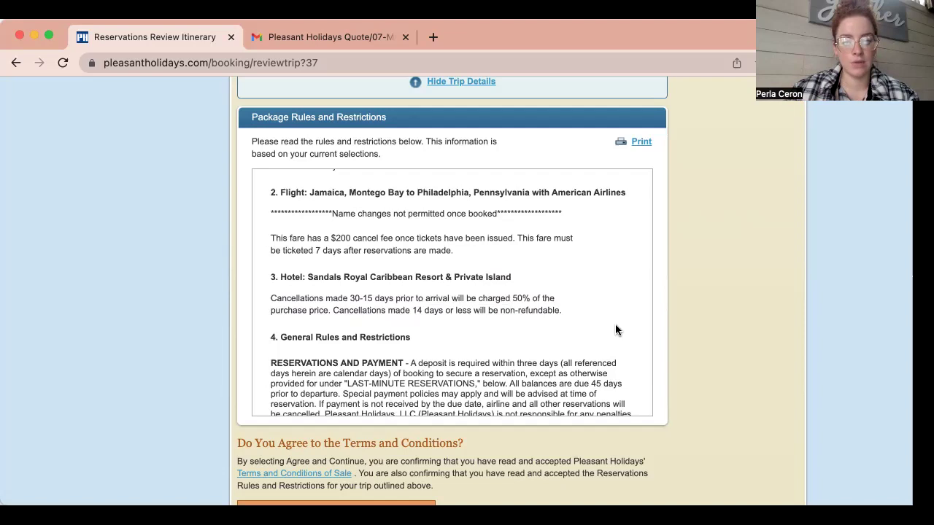
{"action": "scroll", "coordinate": [616, 330], "scroll_direction": "down", "scroll_amount": 2}
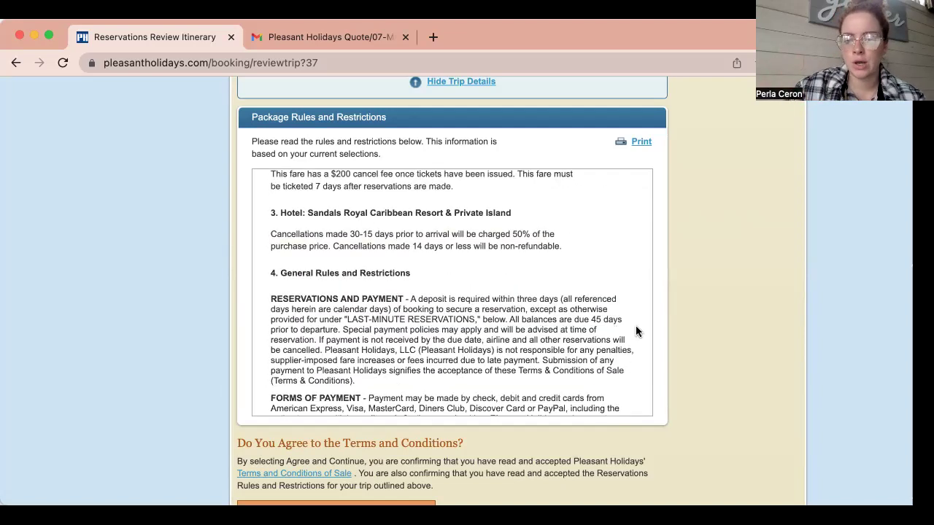
{"action": "scroll", "coordinate": [635, 330], "scroll_direction": "down", "scroll_amount": 2}
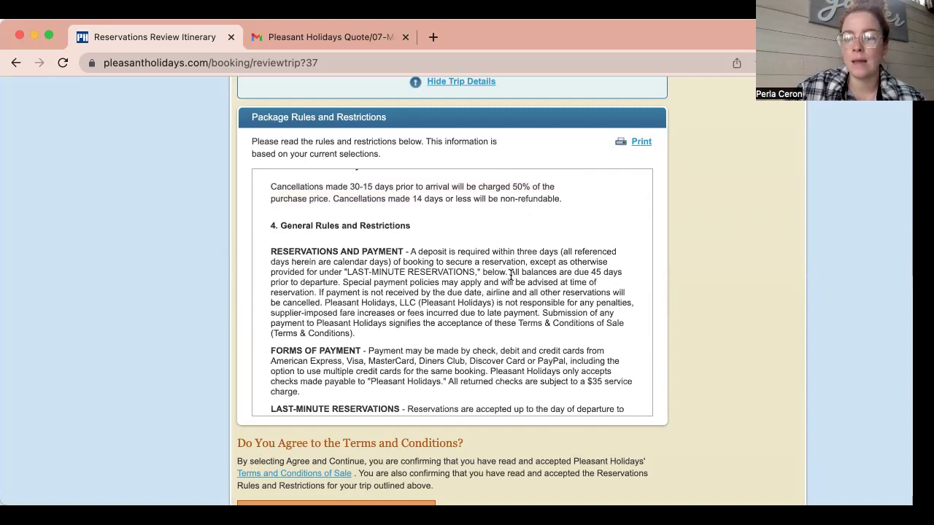
Highlight the 45-days-before-departure balance rule and scroll to the end of the package rules.
{"action": "left_click_drag", "start_coordinate": [509, 272], "coordinate": [341, 282]}
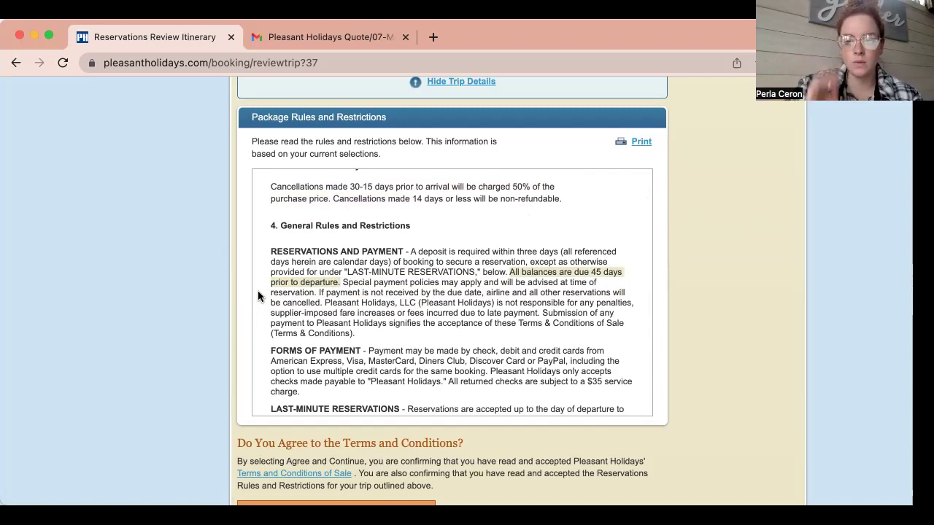
{"action": "scroll", "coordinate": [257, 296], "scroll_direction": "down", "scroll_amount": 5}
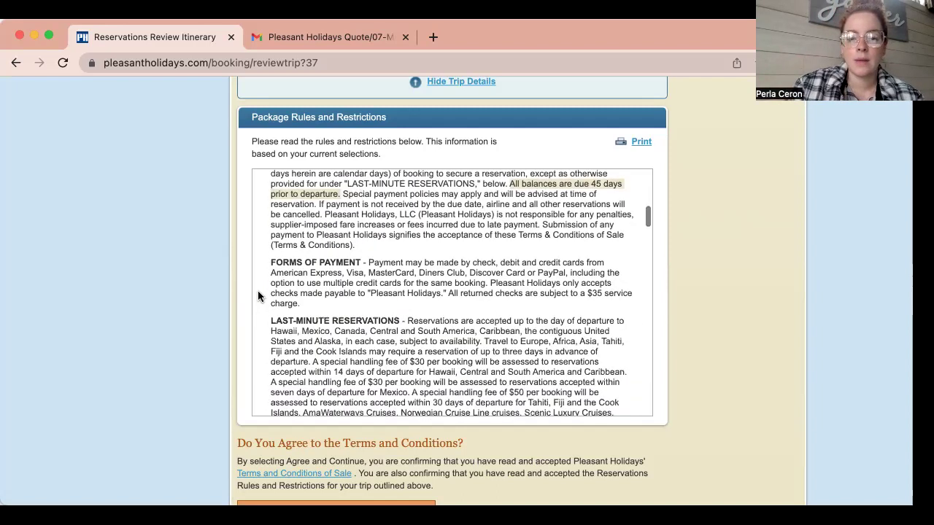
{"action": "scroll", "coordinate": [257, 296], "scroll_direction": "down", "scroll_amount": 2}
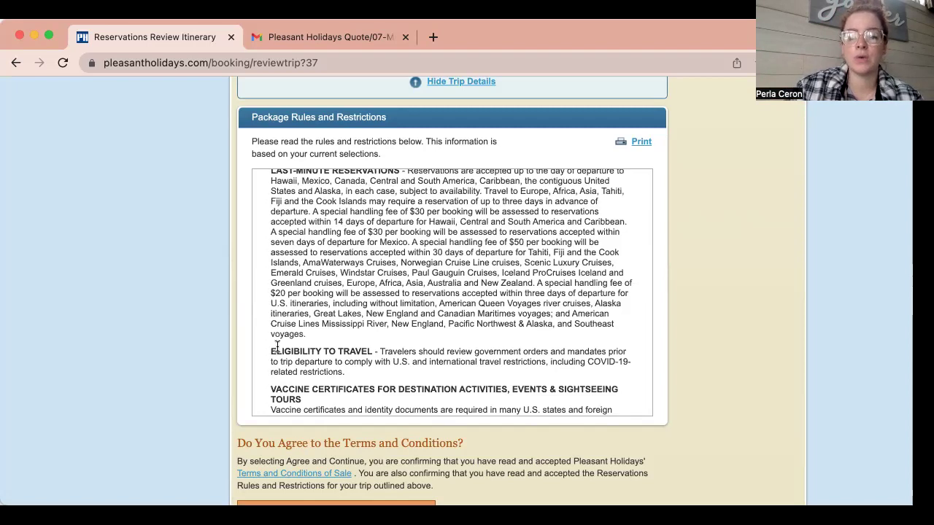
{"action": "scroll", "coordinate": [277, 347], "scroll_direction": "down", "scroll_amount": 1}
{"action": "scroll", "coordinate": [277, 346], "scroll_direction": "down", "scroll_amount": 6}
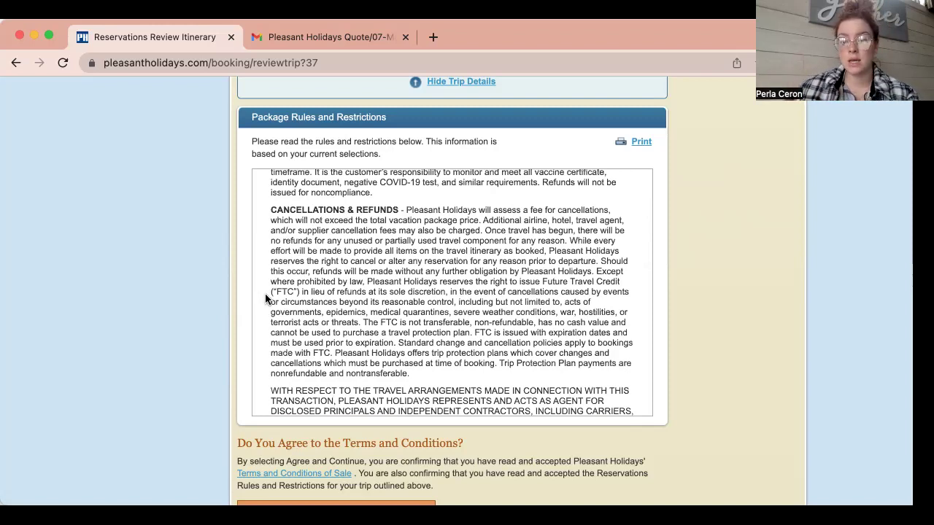
{"action": "scroll", "coordinate": [265, 293], "scroll_direction": "down", "scroll_amount": 12}
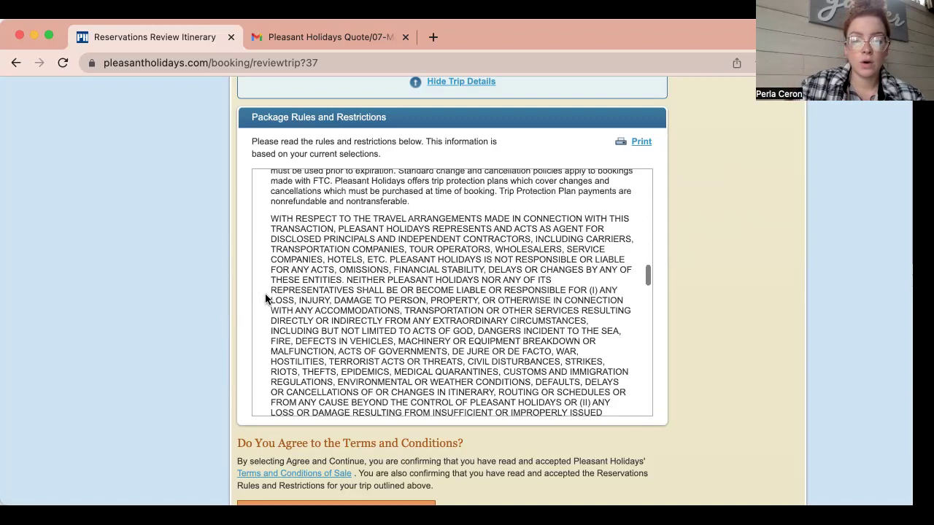
{"action": "scroll", "coordinate": [265, 299], "scroll_direction": "down", "scroll_amount": 2}
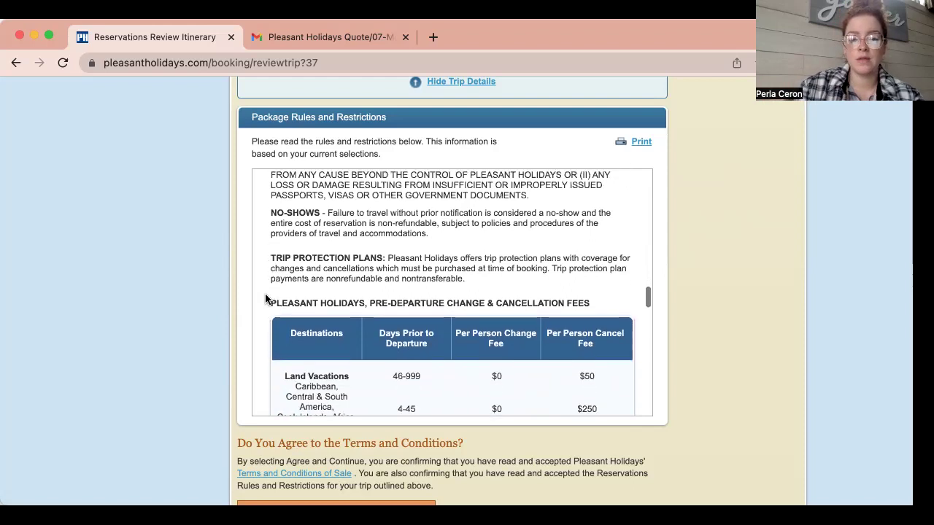
{"action": "scroll", "coordinate": [255, 292], "scroll_direction": "down", "scroll_amount": 6}
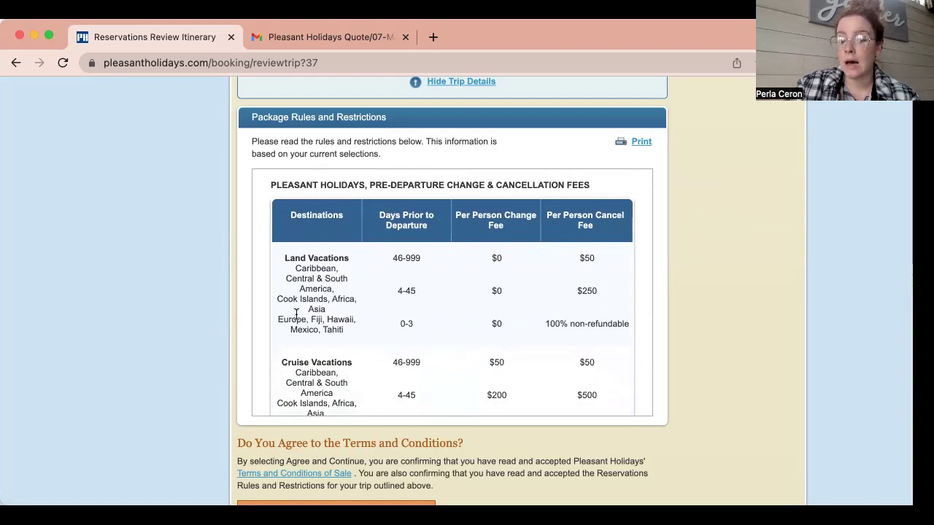
{"action": "scroll", "coordinate": [258, 301], "scroll_direction": "down", "scroll_amount": 15}
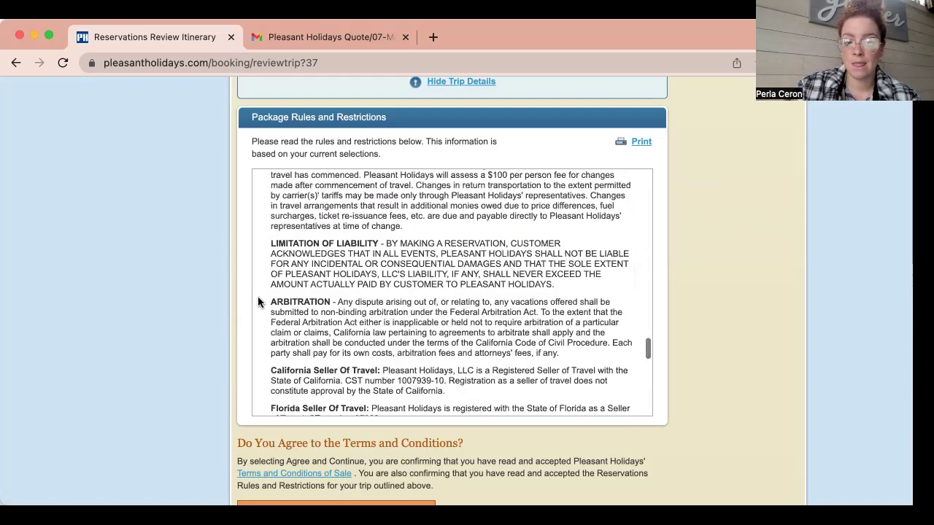
{"action": "scroll", "coordinate": [259, 301], "scroll_direction": "up", "scroll_amount": 3}
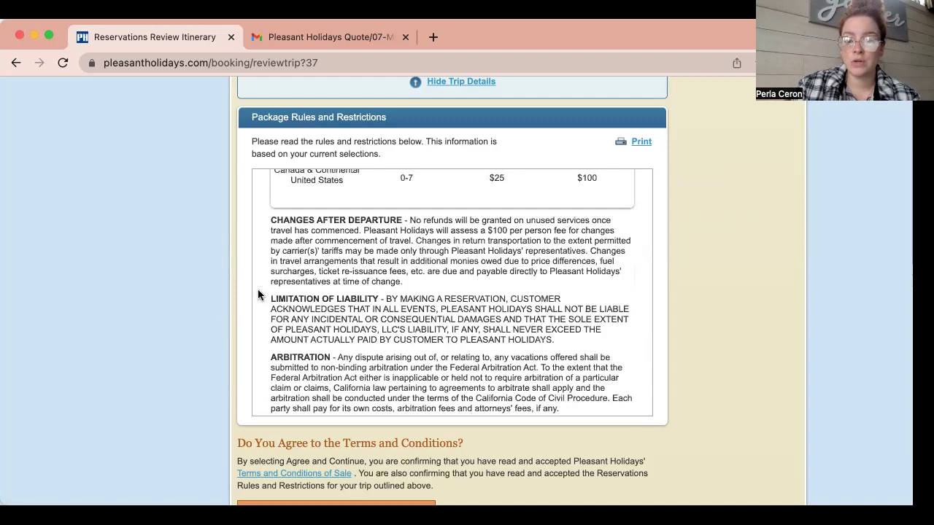
{"action": "scroll", "coordinate": [257, 286], "scroll_direction": "down", "scroll_amount": 20}
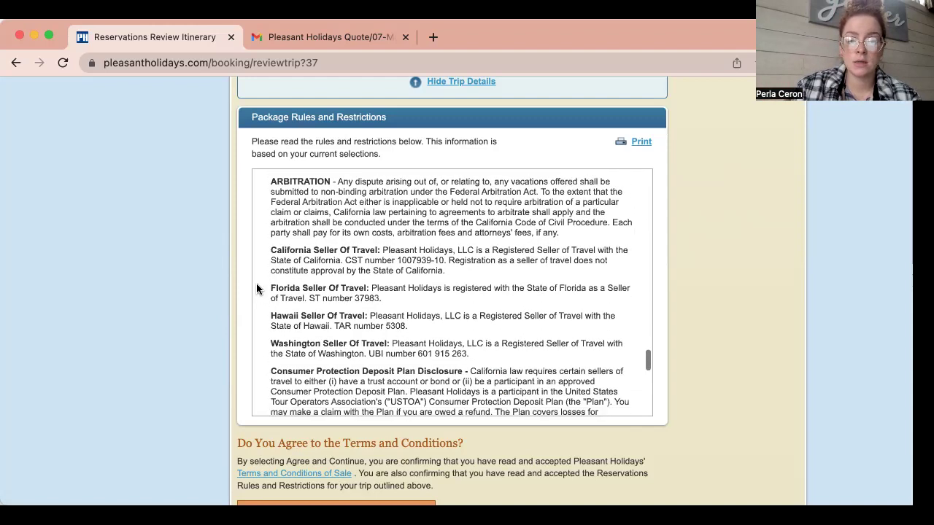
{"action": "scroll", "coordinate": [256, 284], "scroll_direction": "down", "scroll_amount": 5}
{"action": "scroll", "coordinate": [701, 300], "scroll_direction": "down", "scroll_amount": 3}
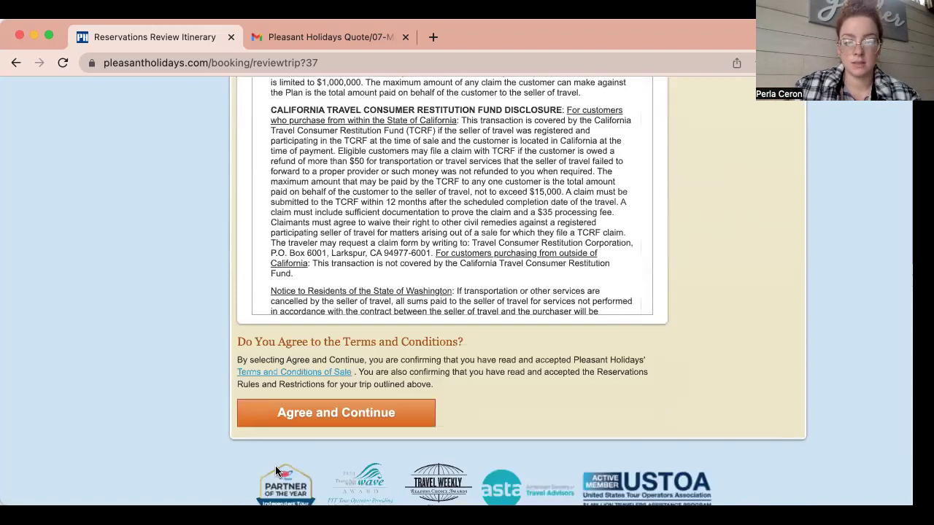
Agree to the terms, then collapse the trip cost details to show the $10,350.00 payment options.
{"action": "left_click", "coordinate": [345, 422]}
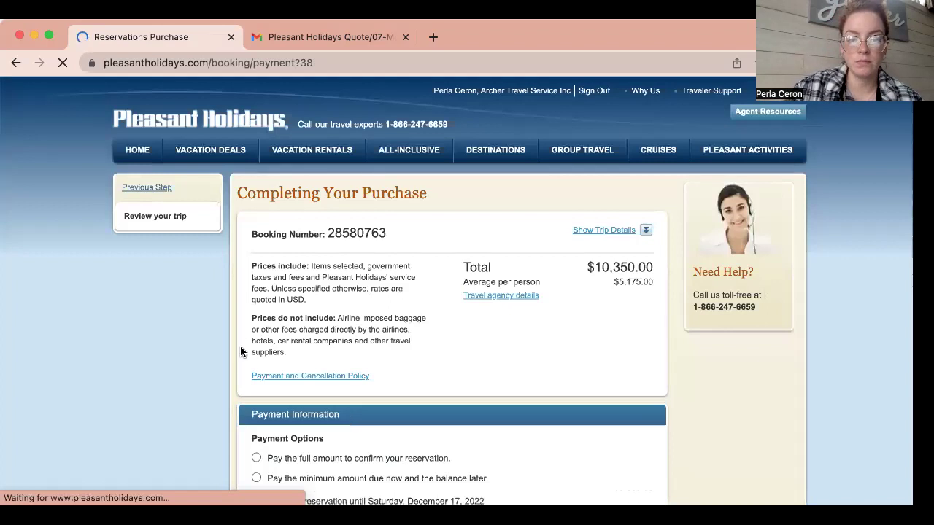
{"action": "scroll", "coordinate": [238, 334], "scroll_direction": "down", "scroll_amount": 3}
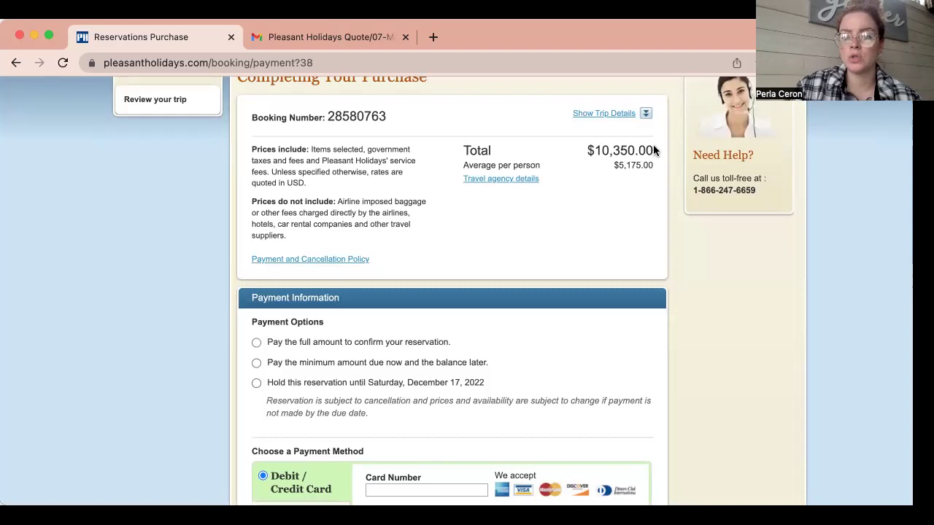
{"action": "left_click", "coordinate": [646, 116]}
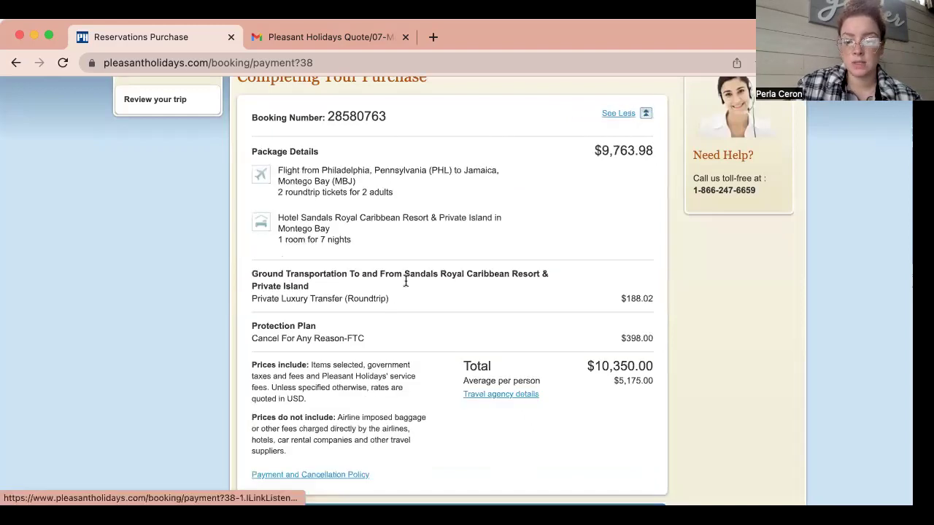
{"action": "left_click", "coordinate": [646, 114]}
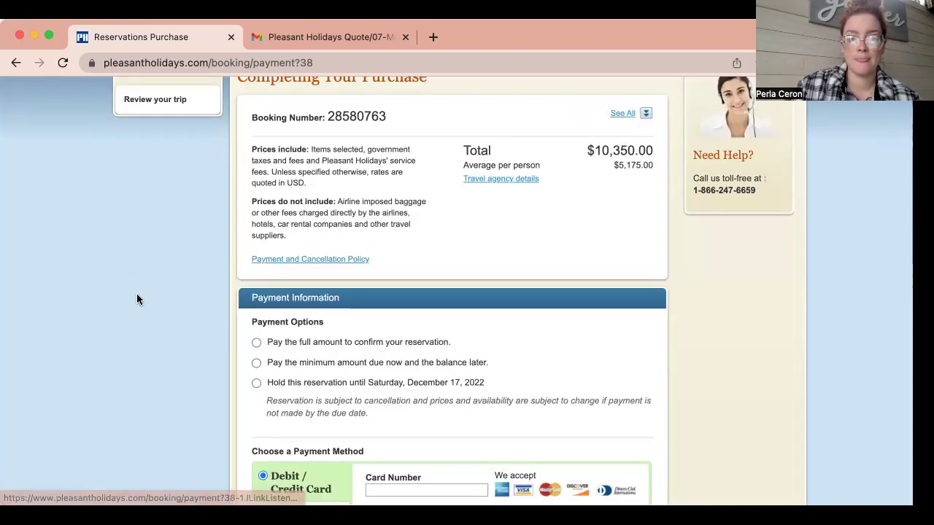
{"action": "scroll", "coordinate": [228, 290], "scroll_direction": "down", "scroll_amount": 1}
{"action": "scroll", "coordinate": [229, 291], "scroll_direction": "down", "scroll_amount": 5}
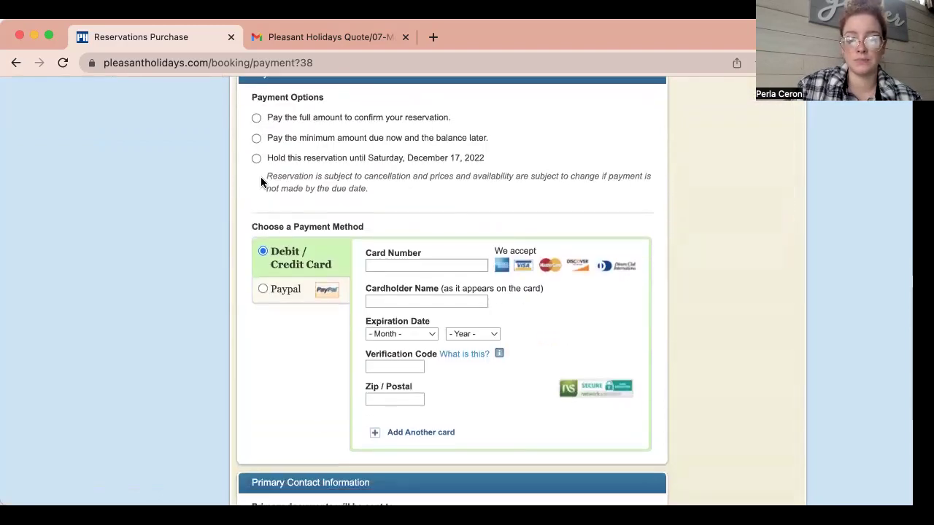
Choose holding the reservation until Saturday, December 17, 2022 and highlight the cancellation disclaimer.
{"action": "left_click", "coordinate": [256, 138]}
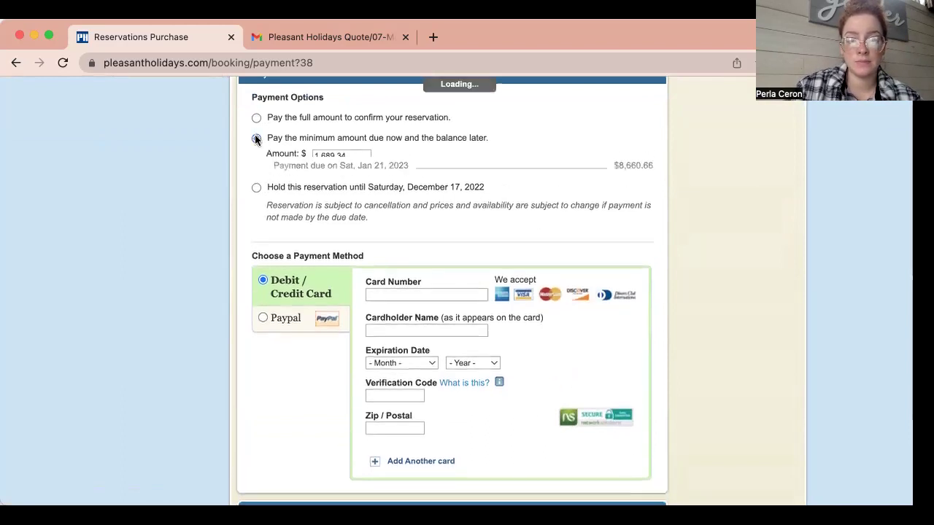
{"action": "left_click", "coordinate": [256, 200]}
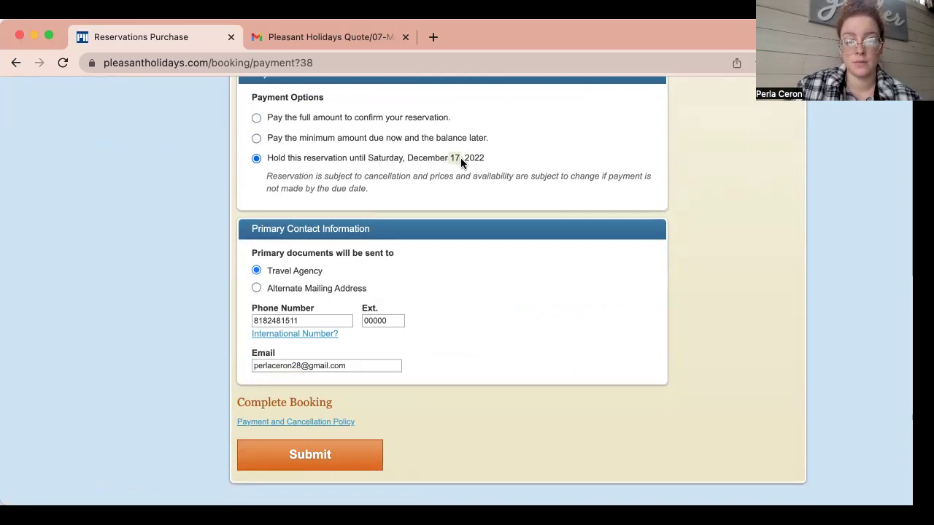
{"action": "left_click_drag", "start_coordinate": [267, 177], "coordinate": [367, 197]}
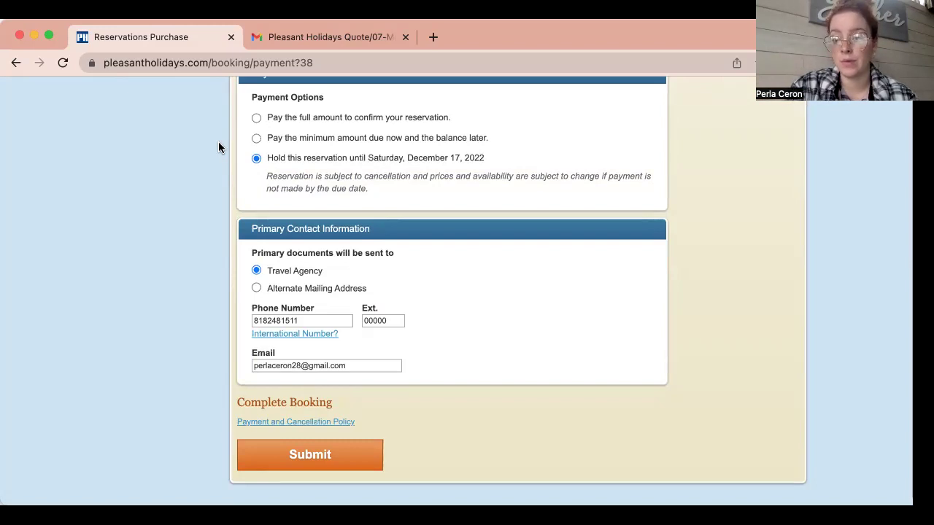
Review the filled-in contact phone number and email fields.
{"action": "scroll", "coordinate": [219, 148], "scroll_direction": "up", "scroll_amount": 1}
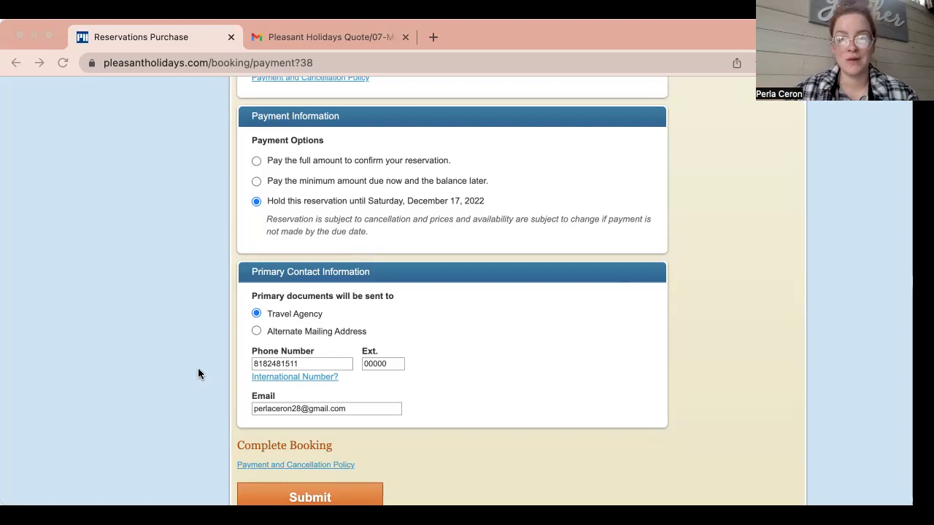
{"action": "scroll", "coordinate": [197, 368], "scroll_direction": "down", "scroll_amount": 3}
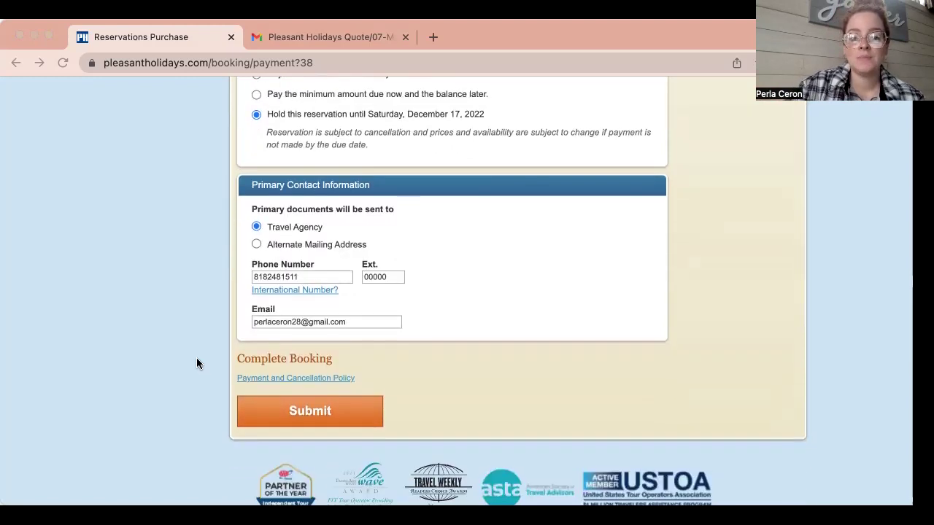
{"action": "left_click", "coordinate": [259, 283]}
{"action": "double_click", "coordinate": [264, 278]}
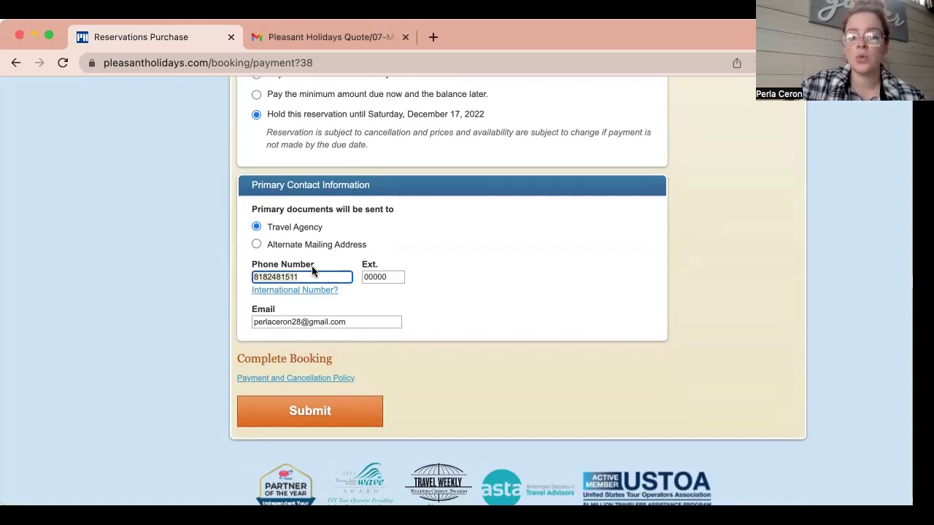
{"action": "left_click", "coordinate": [351, 324]}
{"action": "left_click", "coordinate": [213, 253]}
{"action": "scroll", "coordinate": [213, 253], "scroll_direction": "up", "scroll_amount": 2}
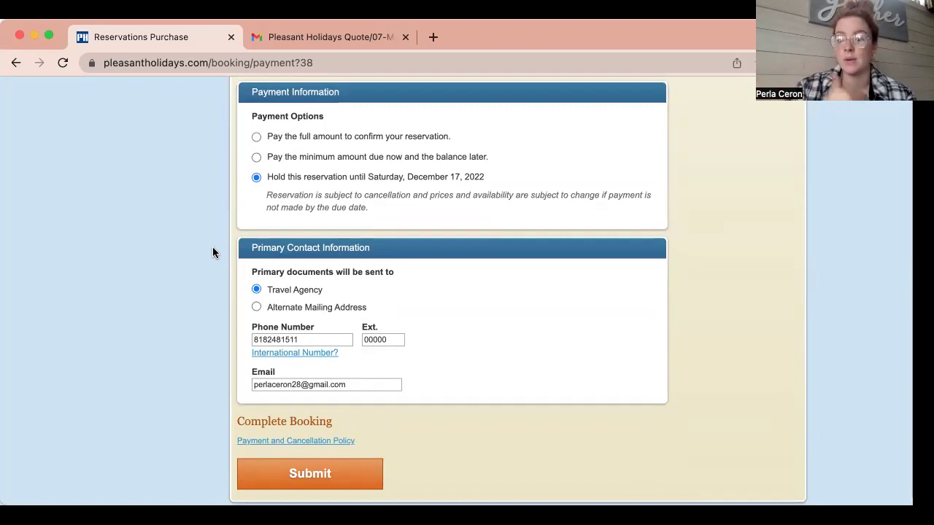
Switch to paying the minimum 1,689.34 now and the balance later.
{"action": "left_click", "coordinate": [257, 137]}
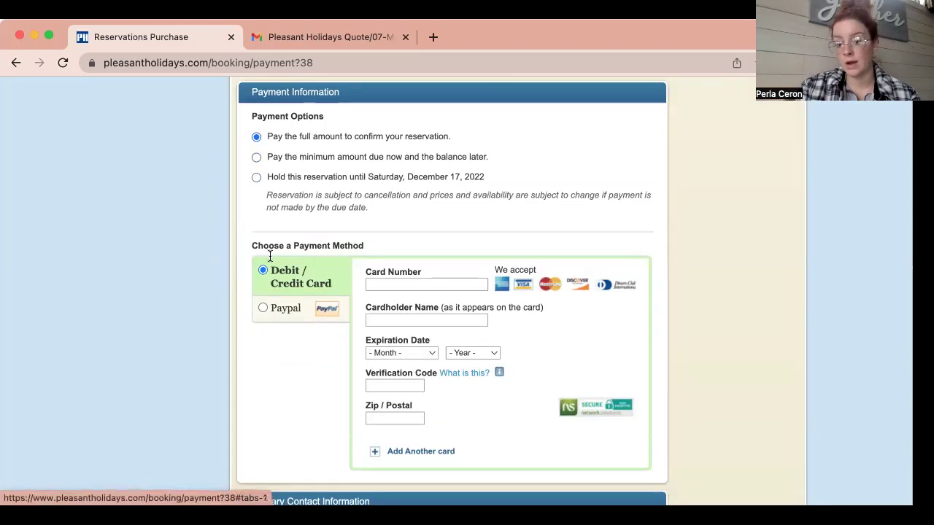
{"action": "left_click", "coordinate": [256, 157]}
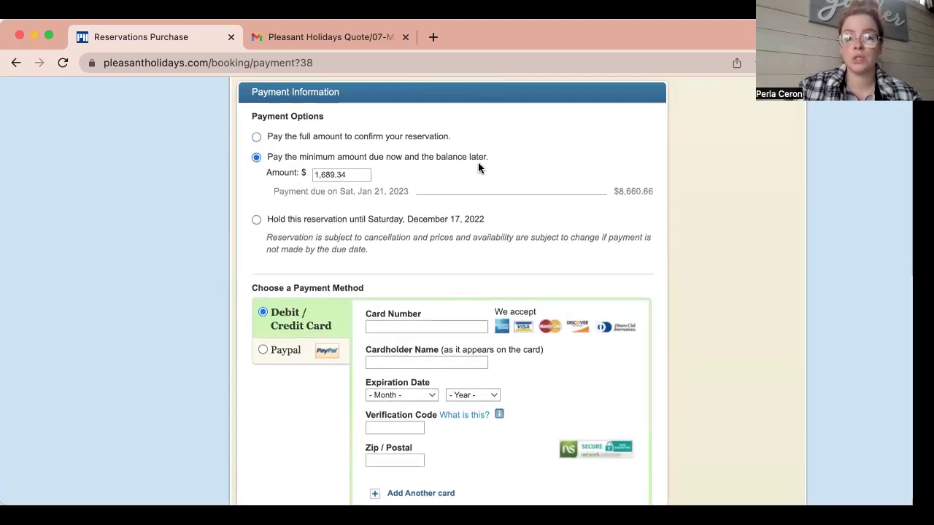
{"action": "left_click_drag", "start_coordinate": [314, 176], "coordinate": [351, 175]}
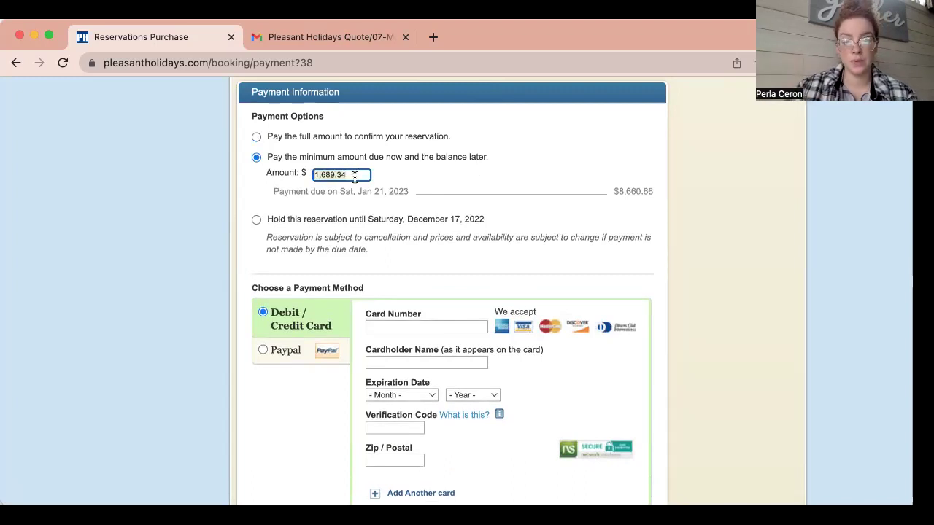
Scroll through the payment form, reviewing the hazardous materials section.
{"action": "scroll", "coordinate": [423, 171], "scroll_direction": "down", "scroll_amount": 10}
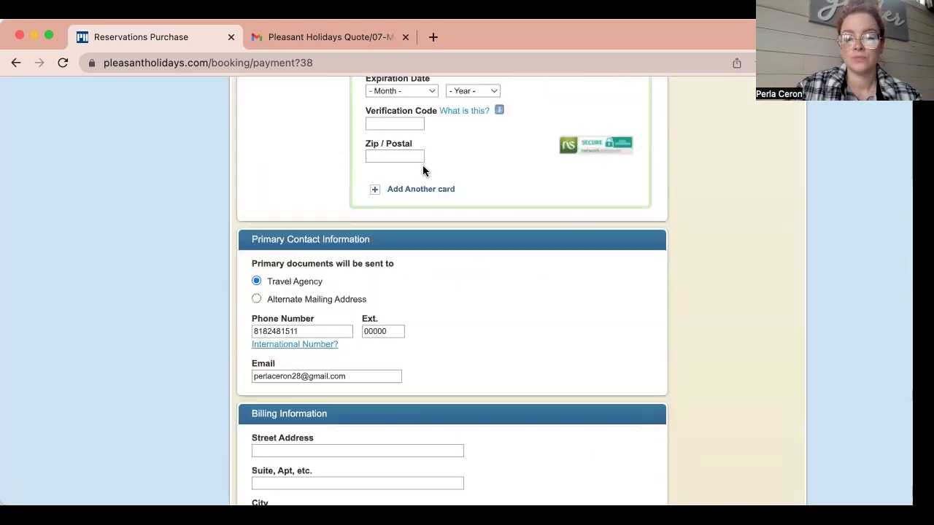
{"action": "scroll", "coordinate": [422, 170], "scroll_direction": "down", "scroll_amount": 5}
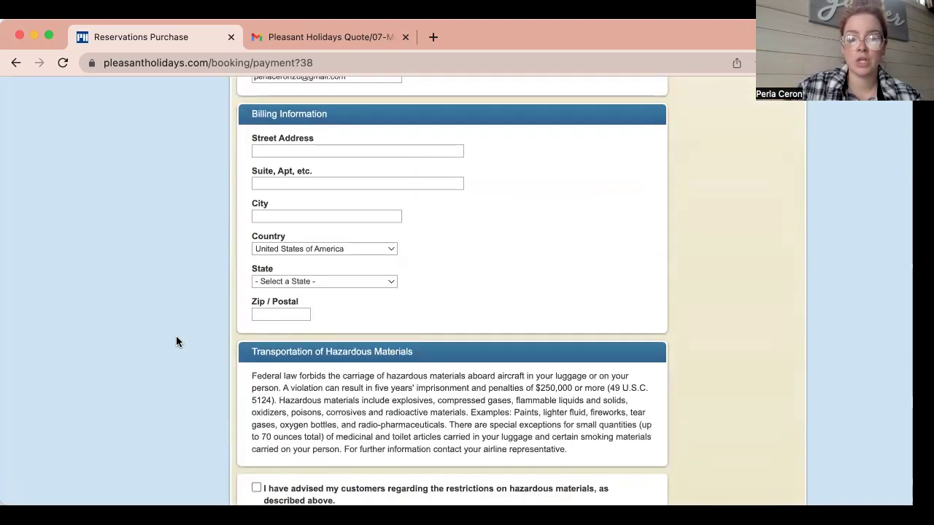
{"action": "scroll", "coordinate": [176, 340], "scroll_direction": "down", "scroll_amount": 4}
{"action": "scroll", "coordinate": [176, 341], "scroll_direction": "up", "scroll_amount": 5}
{"action": "scroll", "coordinate": [176, 341], "scroll_direction": "down", "scroll_amount": 1}
{"action": "scroll", "coordinate": [176, 336], "scroll_direction": "down", "scroll_amount": 2}
{"action": "scroll", "coordinate": [205, 397], "scroll_direction": "down", "scroll_amount": 4}
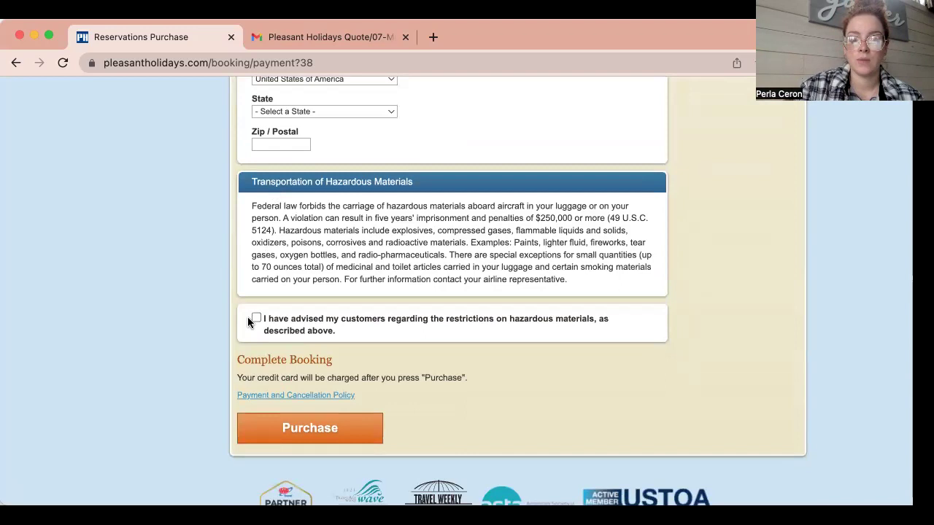
{"action": "left_click_drag", "start_coordinate": [251, 178], "coordinate": [423, 190]}
{"action": "left_click", "coordinate": [423, 190]}
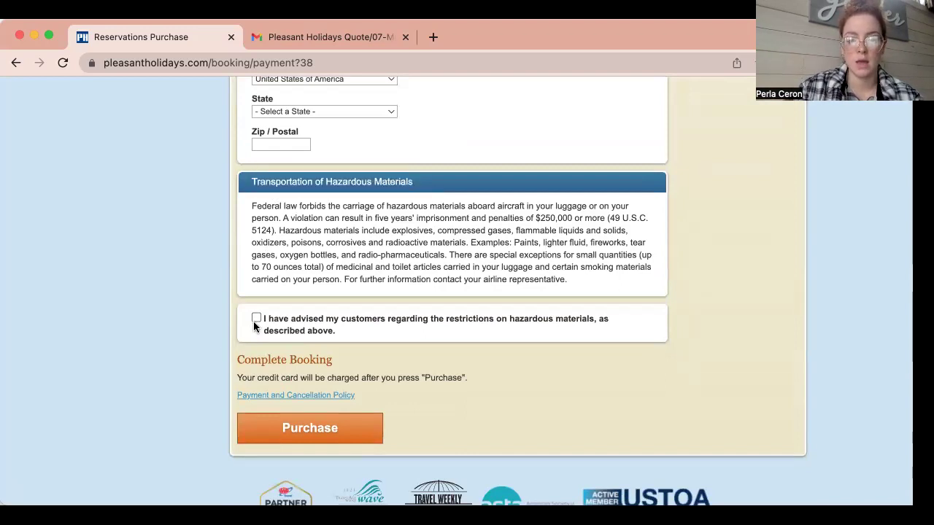
{"action": "scroll", "coordinate": [243, 237], "scroll_direction": "up", "scroll_amount": 5}
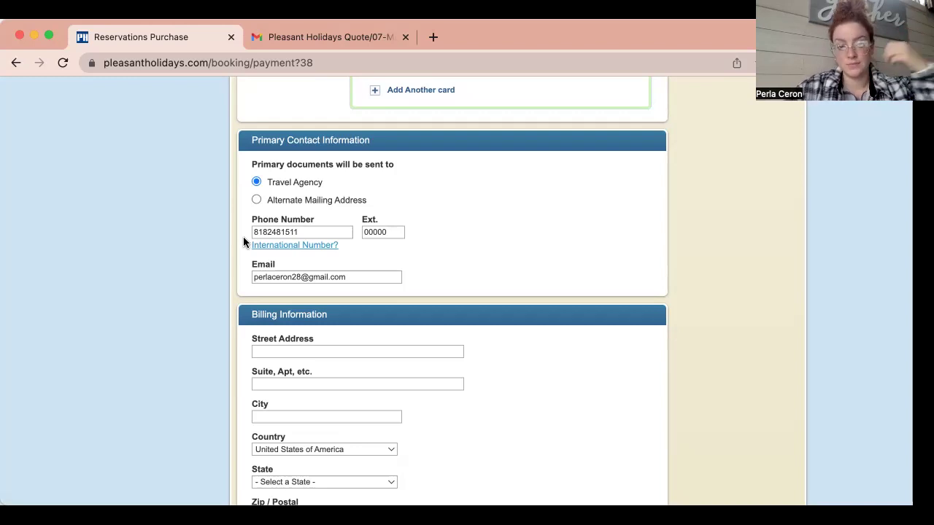
{"action": "scroll", "coordinate": [243, 242], "scroll_direction": "up", "scroll_amount": 5}
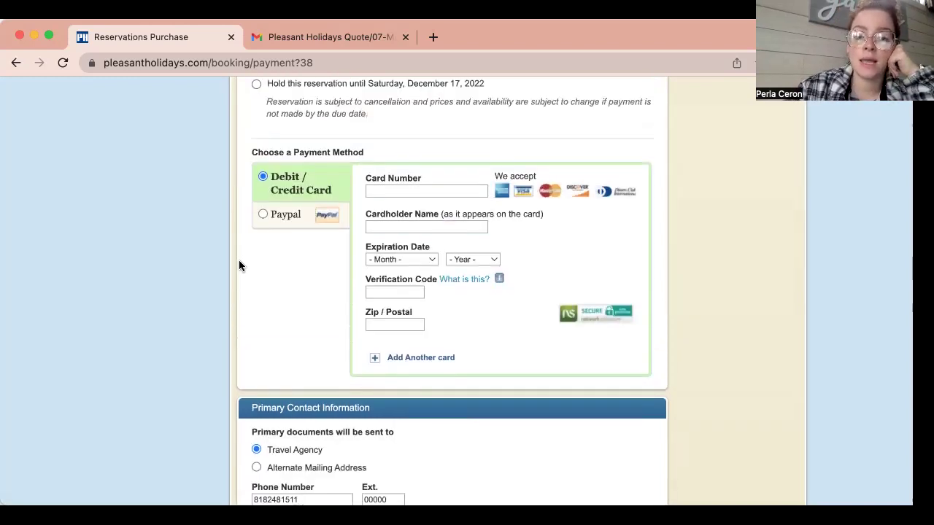
{"action": "scroll", "coordinate": [239, 260], "scroll_direction": "up", "scroll_amount": 2}
{"action": "scroll", "coordinate": [487, 425], "scroll_direction": "down", "scroll_amount": 1}
Add another card, review the required card-field errors, and return to the page top.
{"action": "left_click", "coordinate": [442, 403]}
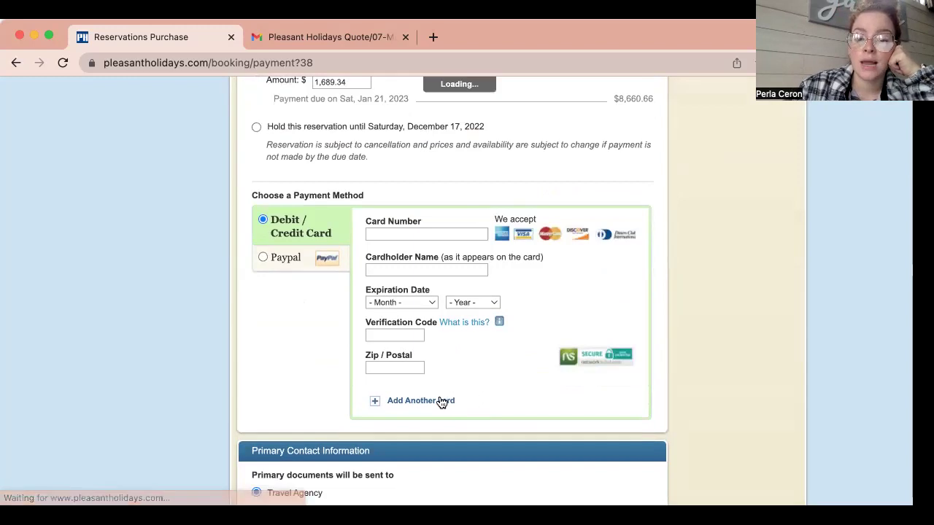
{"action": "scroll", "coordinate": [441, 401], "scroll_direction": "down", "scroll_amount": 3}
{"action": "scroll", "coordinate": [440, 398], "scroll_direction": "down", "scroll_amount": 1}
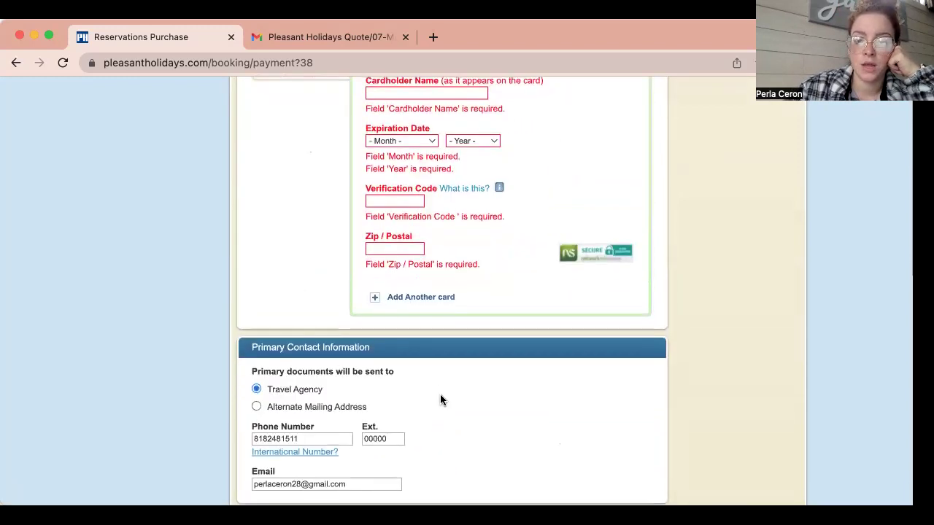
{"action": "scroll", "coordinate": [440, 398], "scroll_direction": "up", "scroll_amount": 3}
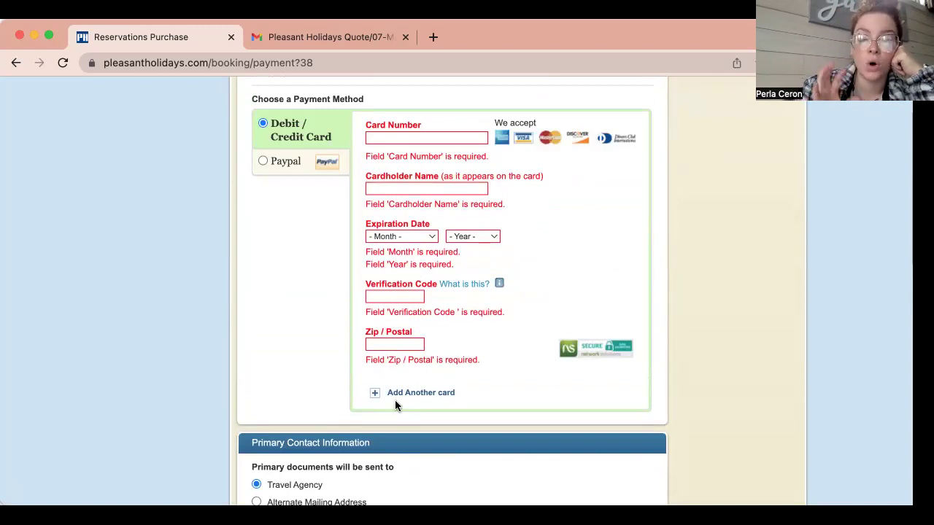
{"action": "scroll", "coordinate": [395, 401], "scroll_direction": "up", "scroll_amount": 10}
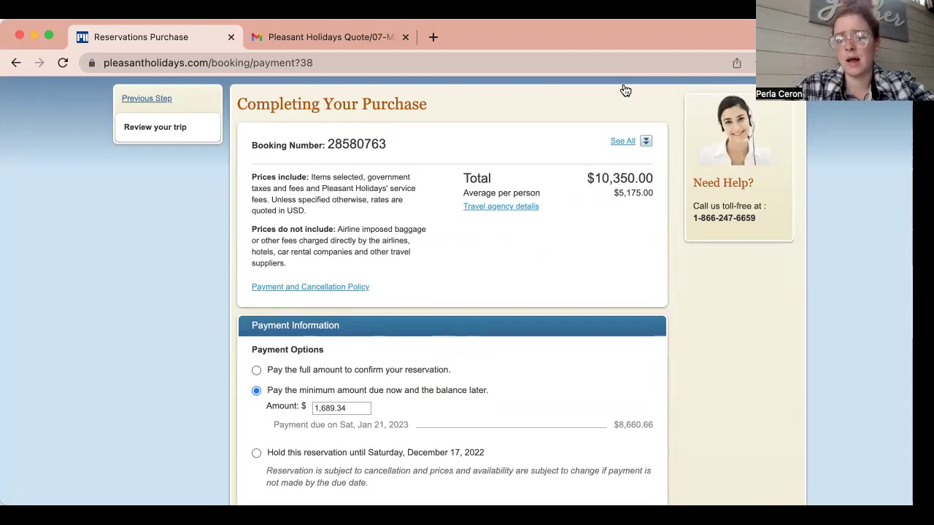
{"action": "scroll", "coordinate": [581, 132], "scroll_direction": "up", "scroll_amount": 3}
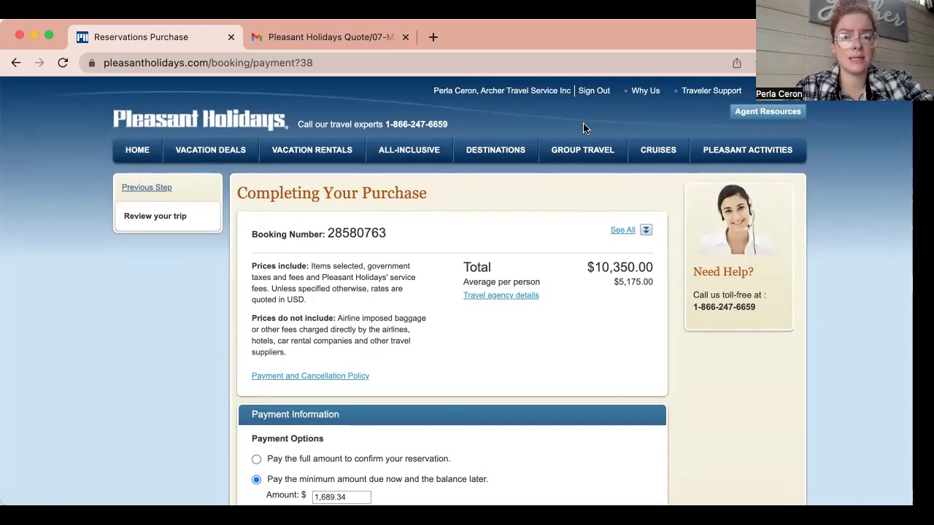
Go to the agent home page and view the 5 bookings in My Bookings.
{"action": "left_click", "coordinate": [136, 153]}
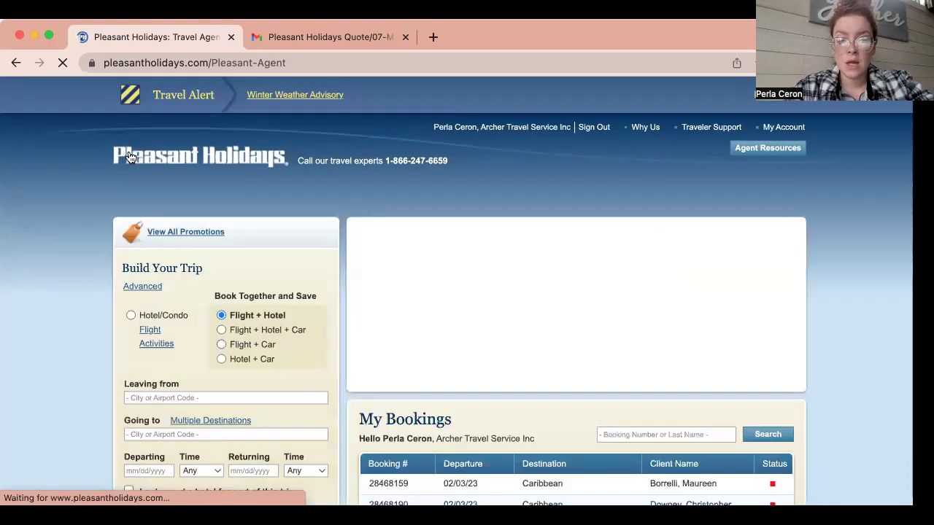
{"action": "scroll", "coordinate": [64, 305], "scroll_direction": "down", "scroll_amount": 3}
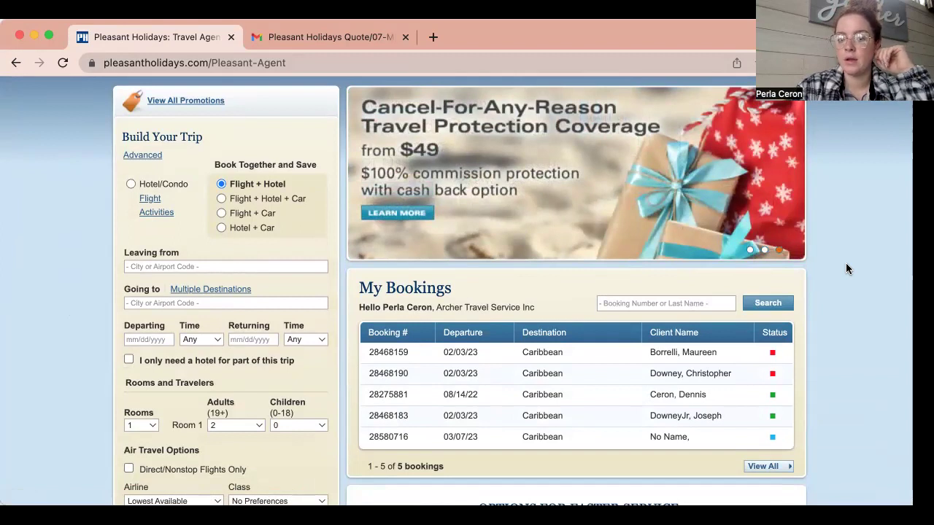
{"action": "scroll", "coordinate": [846, 268], "scroll_direction": "down", "scroll_amount": 1}
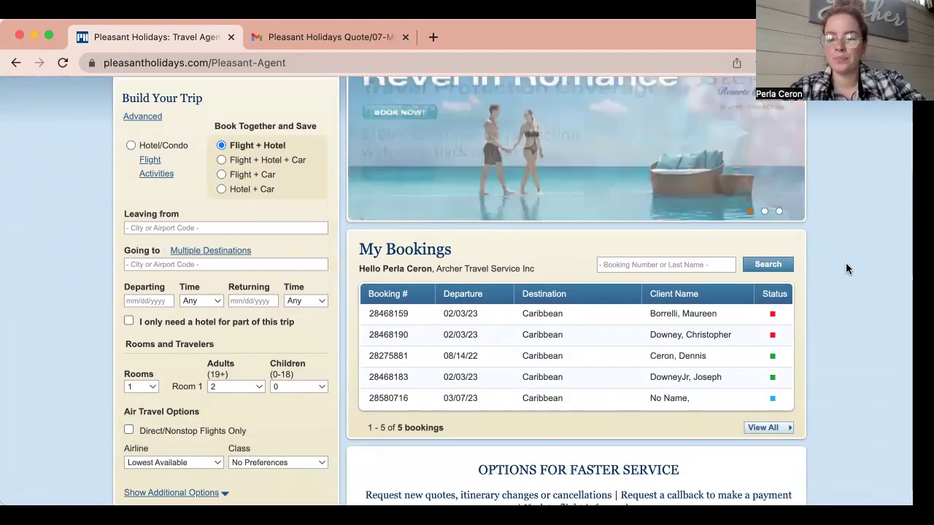